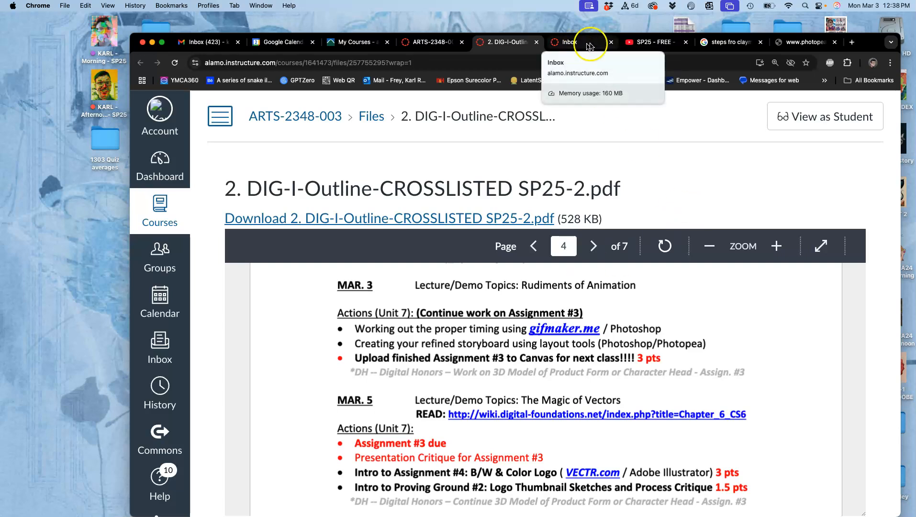
# Step: Review the SP25 Assignment #3 GIF video playlist and the search results on claymation steps
pyautogui.click(652, 42)
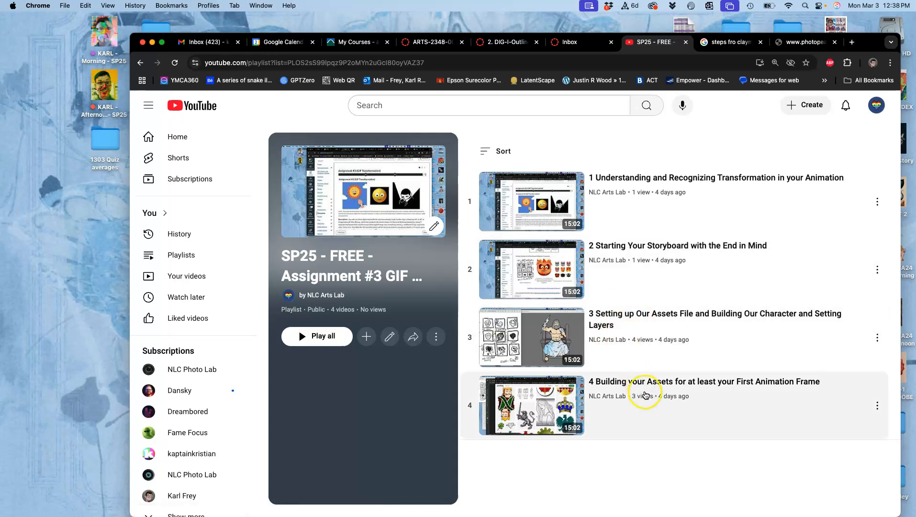
pyautogui.click(718, 44)
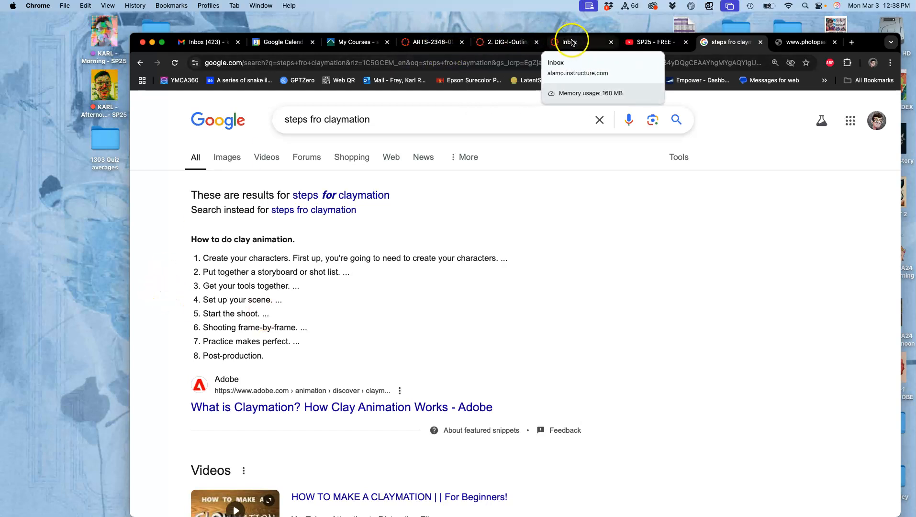
pyautogui.click(641, 44)
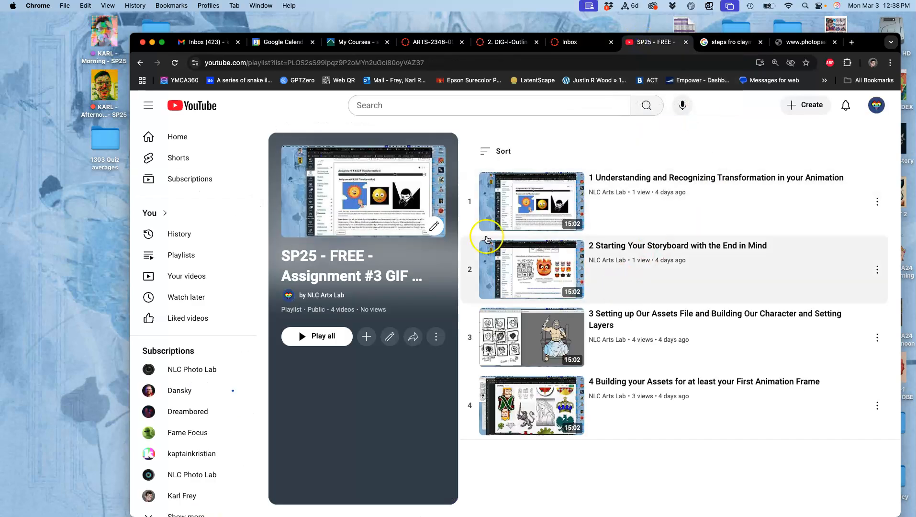
# Step: Open the afternoon Digital Art SP25 folder from the desktop and close the Photopea page in the browser
pyautogui.click(106, 91)
pyautogui.doubleClick(106, 91)
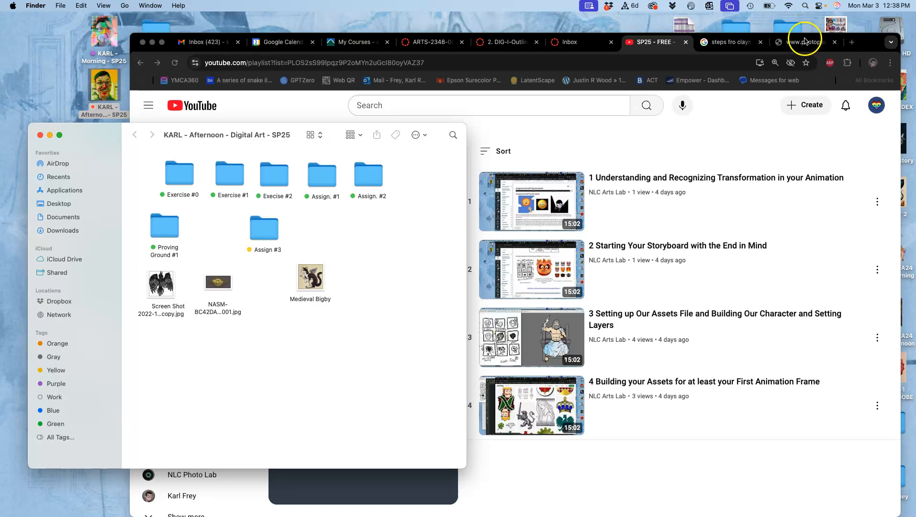
pyautogui.click(806, 42)
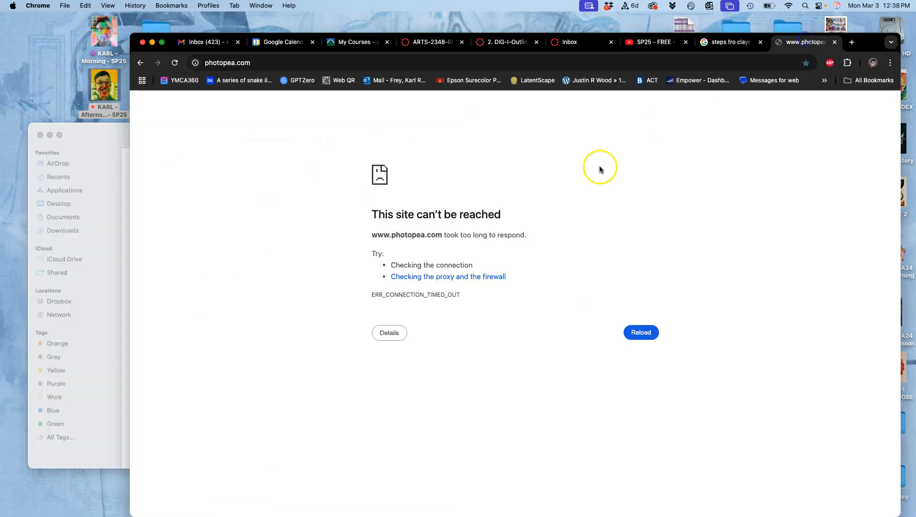
pyautogui.click(834, 42)
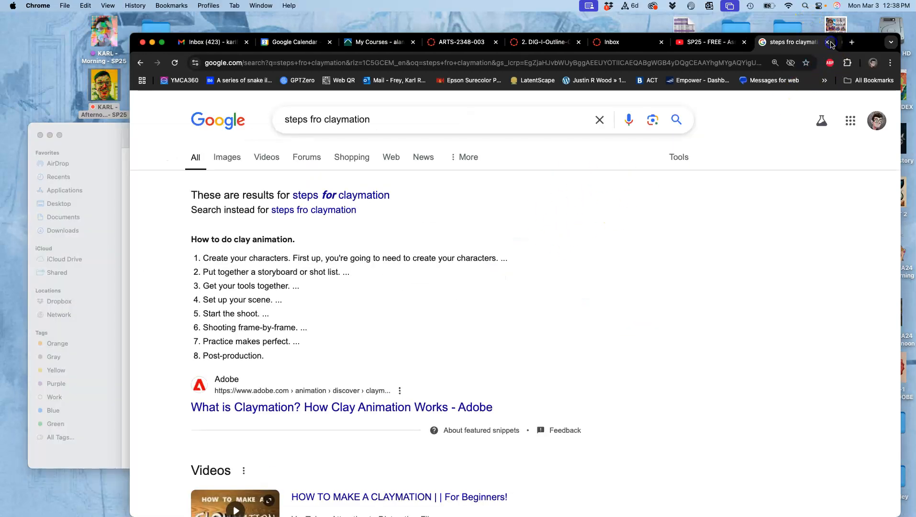
# Step: Minimize the browser and open the Assign #3 folder inside the afternoon Digital Art folder
pyautogui.click(153, 44)
pyautogui.click(346, 246)
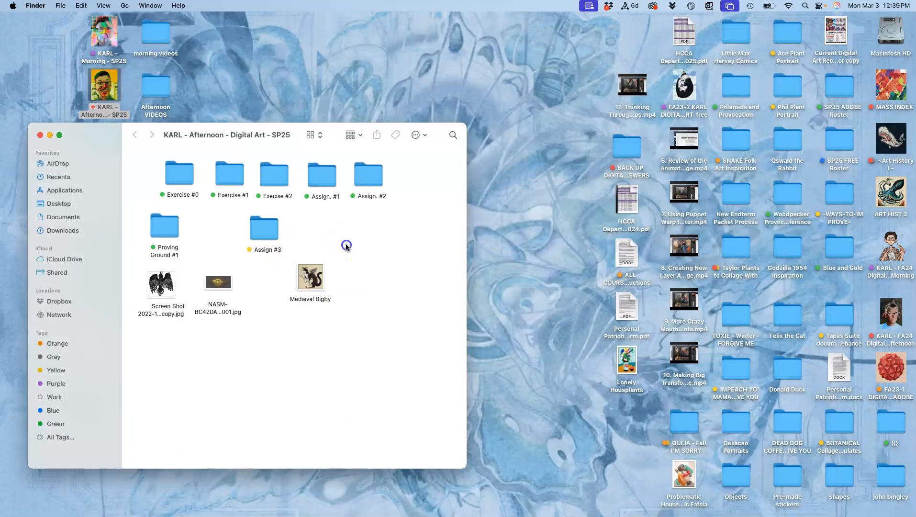
pyautogui.doubleClick(267, 233)
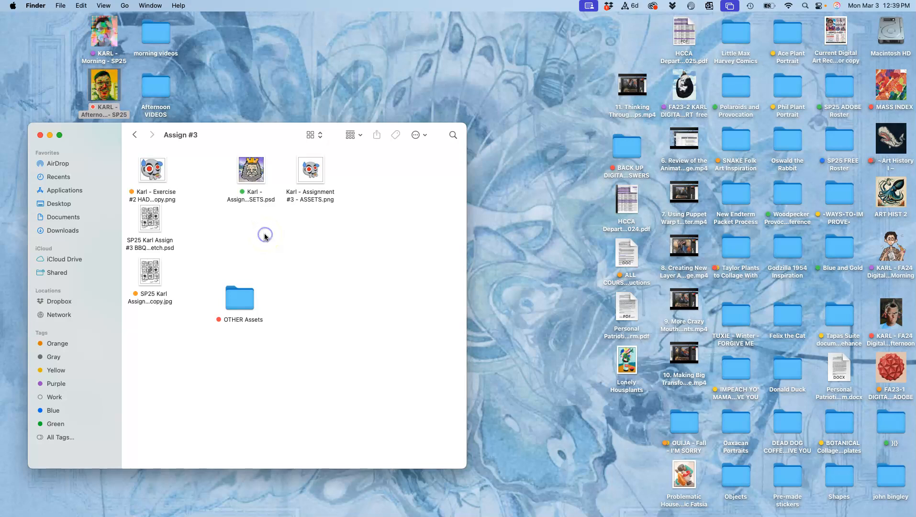
pyautogui.click(254, 205)
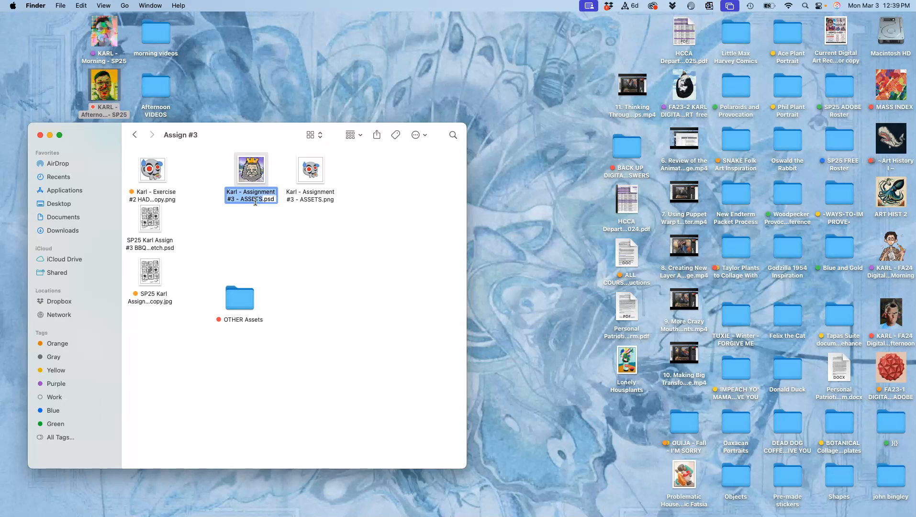
pyautogui.click(242, 235)
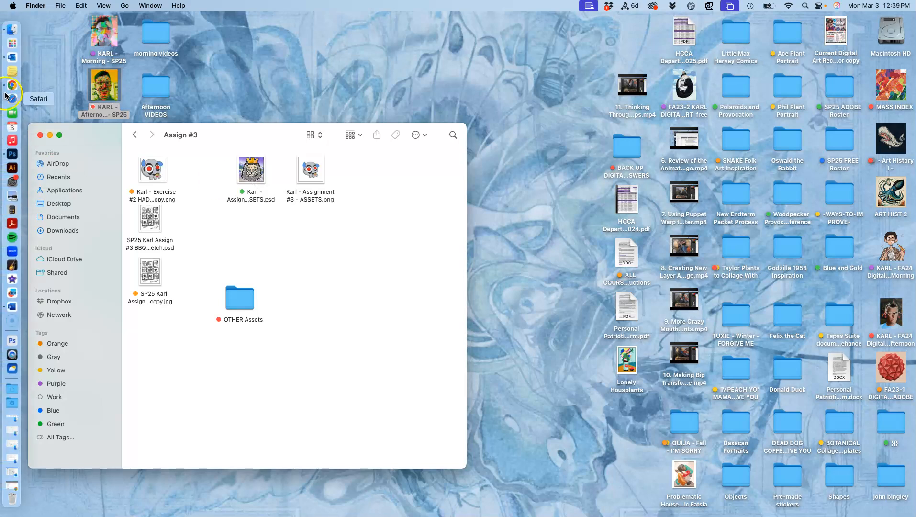
pyautogui.click(10, 89)
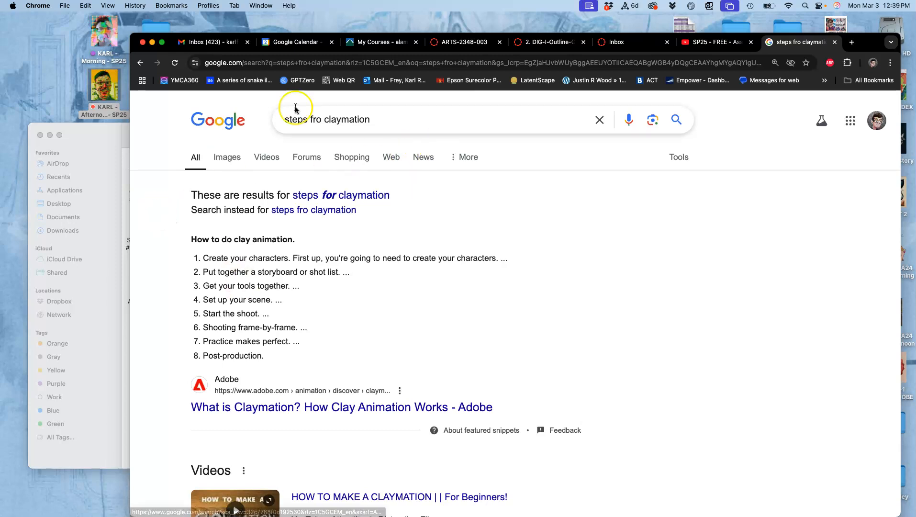
pyautogui.click(152, 43)
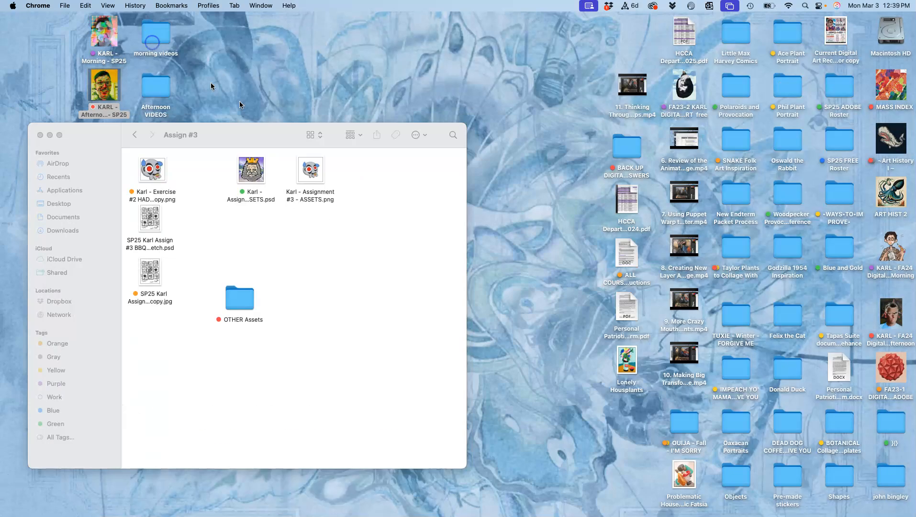
pyautogui.click(302, 229)
pyautogui.rightClick(249, 175)
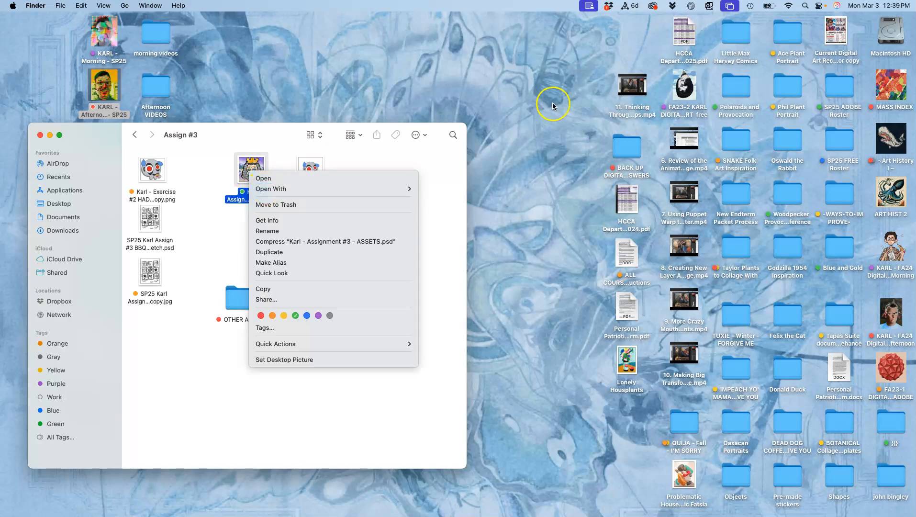
pyautogui.click(685, 126)
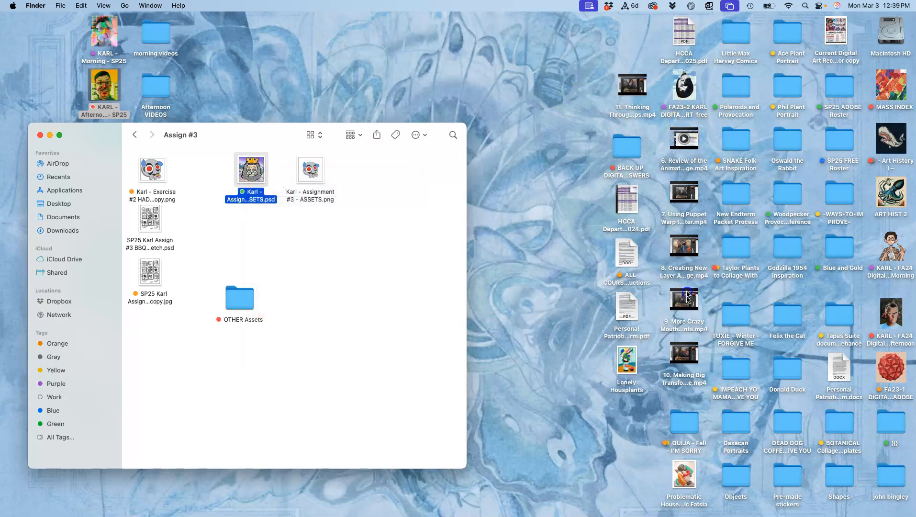
# Step: Move the numbered tutorial videos 6 through 11 from the desktop to the Trash
pyautogui.moveTo(662, 148); pyautogui.dragTo(695, 361)
pyautogui.rightClick(695, 362)
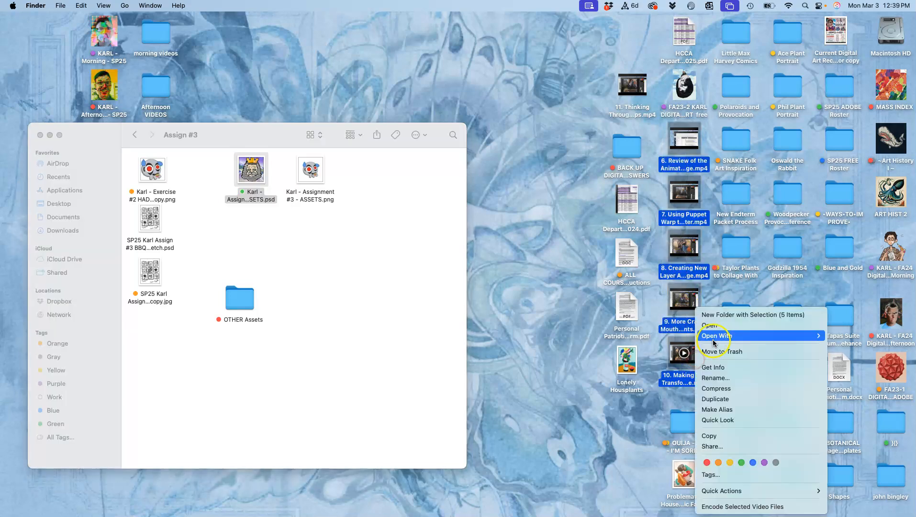
pyautogui.click(712, 349)
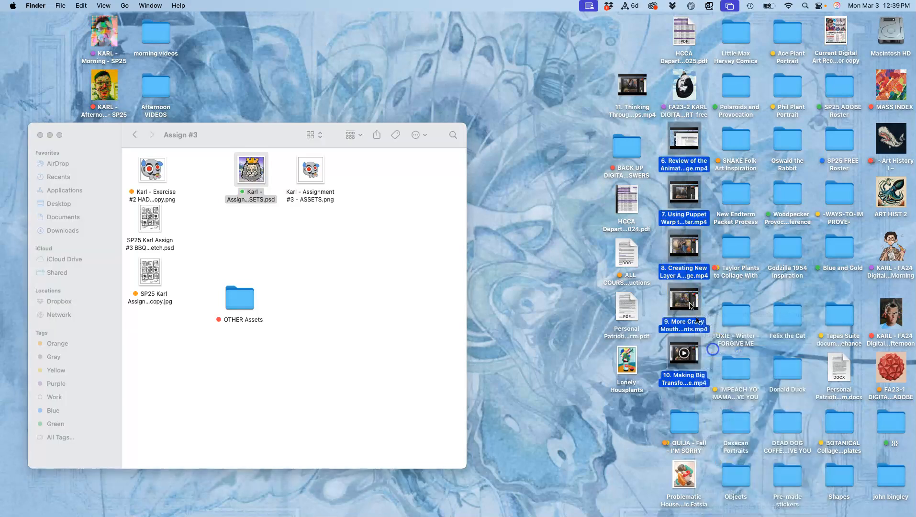
pyautogui.rightClick(640, 90)
pyautogui.click(652, 129)
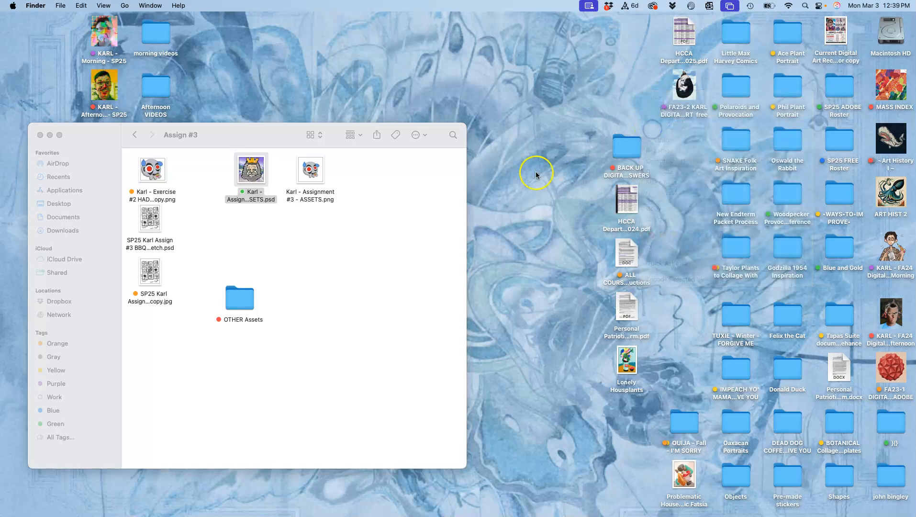
# Step: Open the Assignment #3 ASSETS.psd file from the Assign #3 folder in Adobe Photoshop 2025
pyautogui.click(431, 233)
pyautogui.rightClick(261, 176)
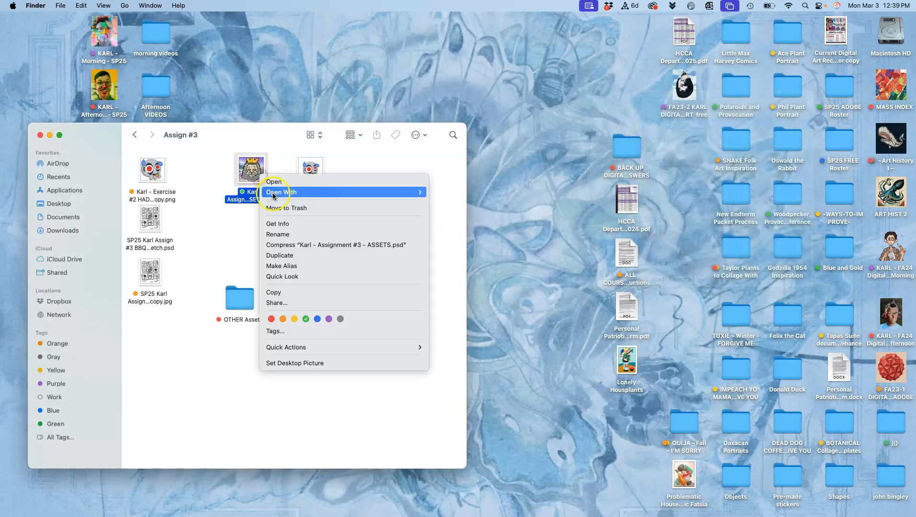
pyautogui.moveTo(287, 192)
pyautogui.click(488, 230)
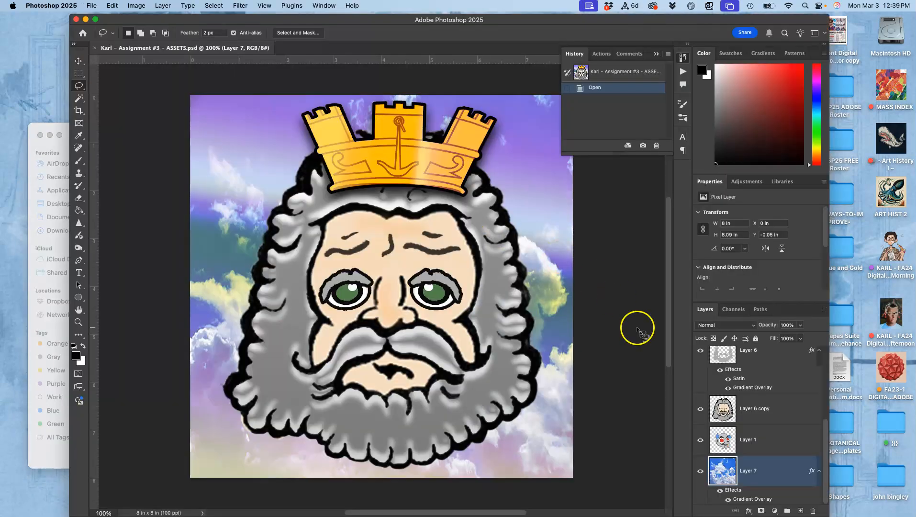
pyautogui.scroll(5, 743, 437)
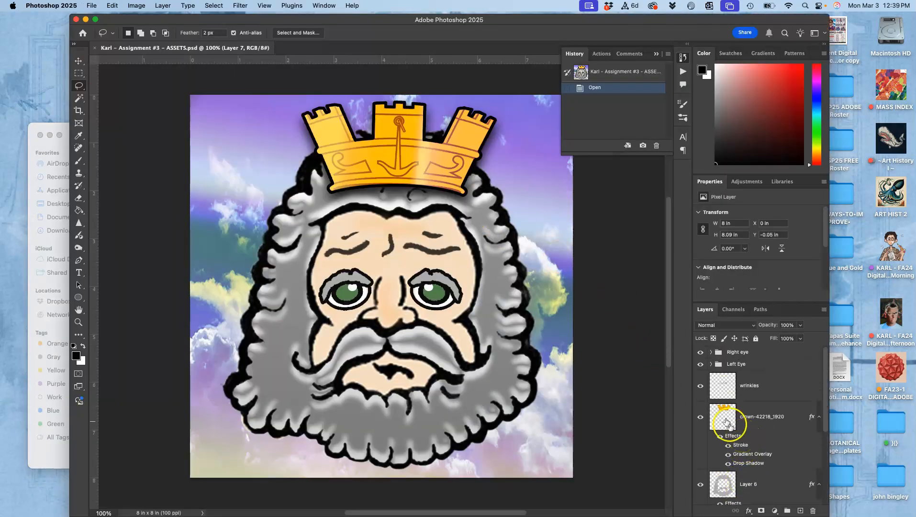
# Step: Open the Assign #3 storyboard sketch JPG in Preview, shrink its window and move it to the edge of the screen
pyautogui.click(32, 129)
pyautogui.click(155, 270)
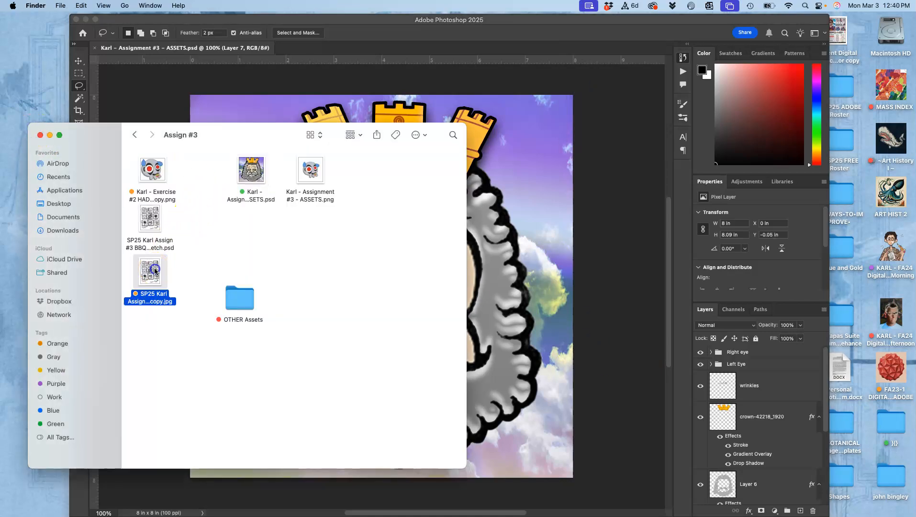
pyautogui.doubleClick(155, 271)
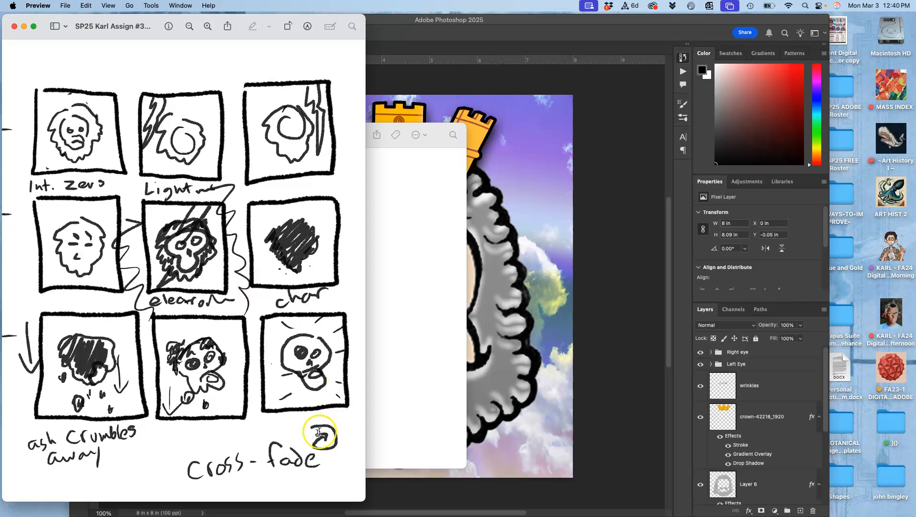
pyautogui.moveTo(364, 502); pyautogui.dragTo(239, 327)
pyautogui.moveTo(293, 18); pyautogui.dragTo(225, 16)
# Step: Move the Photoshop window aside so the storyboard sketch and the full artwork sit next to each other
pyautogui.click(474, 98)
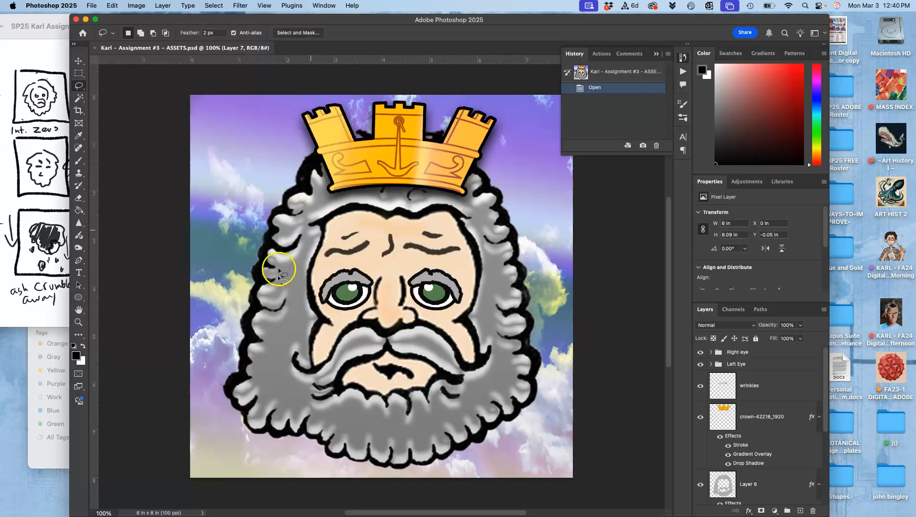
pyautogui.moveTo(121, 20)
pyautogui.mouseDown()
pyautogui.moveTo(226, 15)
pyautogui.moveTo(204, 15)
pyautogui.mouseUp()
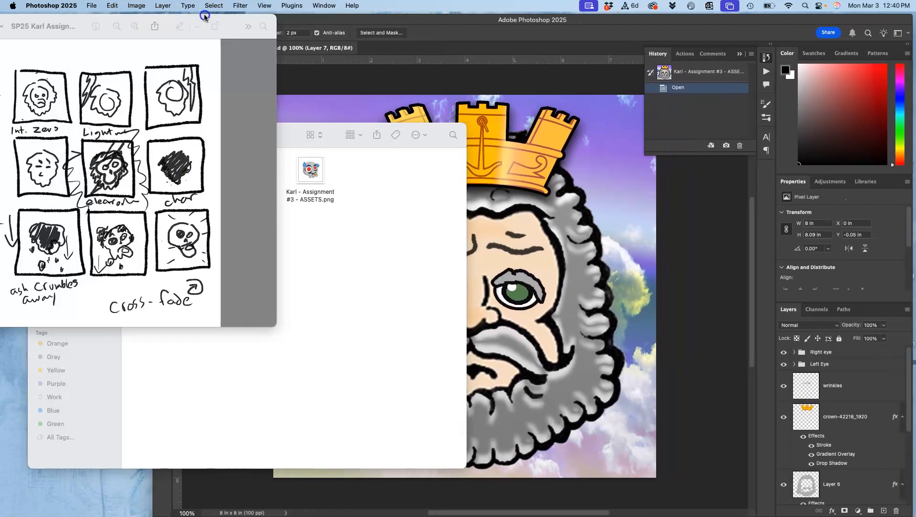
pyautogui.click(296, 85)
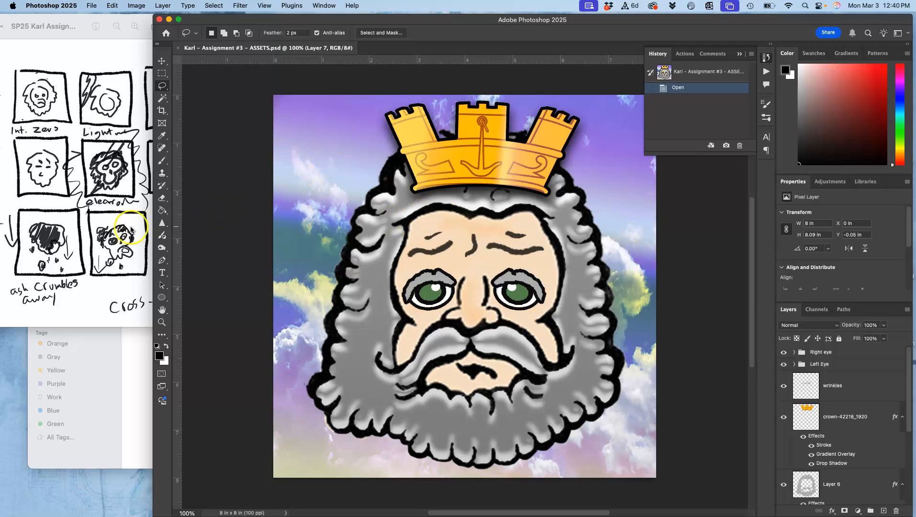
pyautogui.click(121, 239)
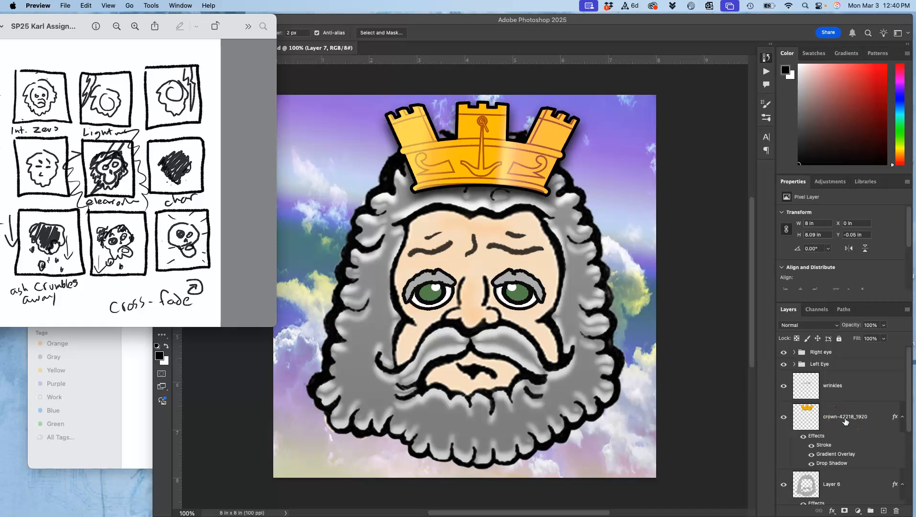
# Step: Toggle the visibility of Layer 7, Layer 6 copy and Layer 6 off and on to examine what each contains
pyautogui.scroll(-5, 846, 421)
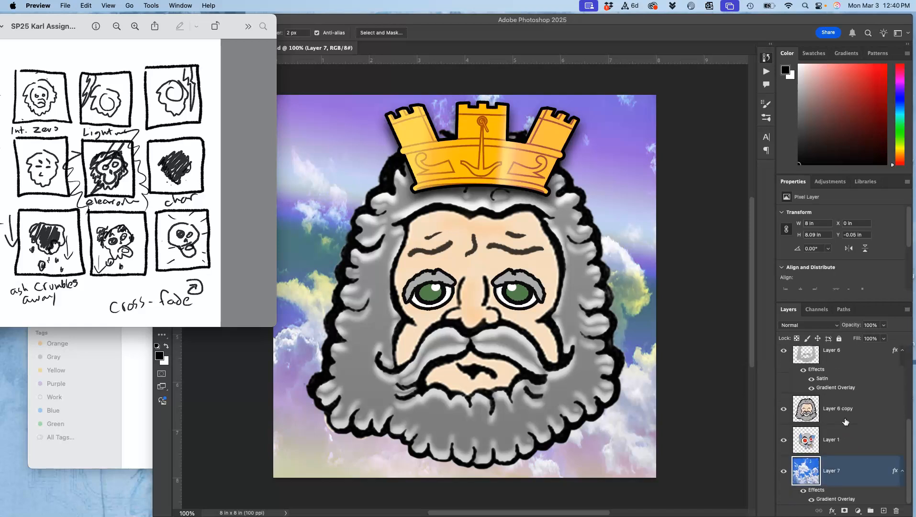
pyautogui.click(783, 475)
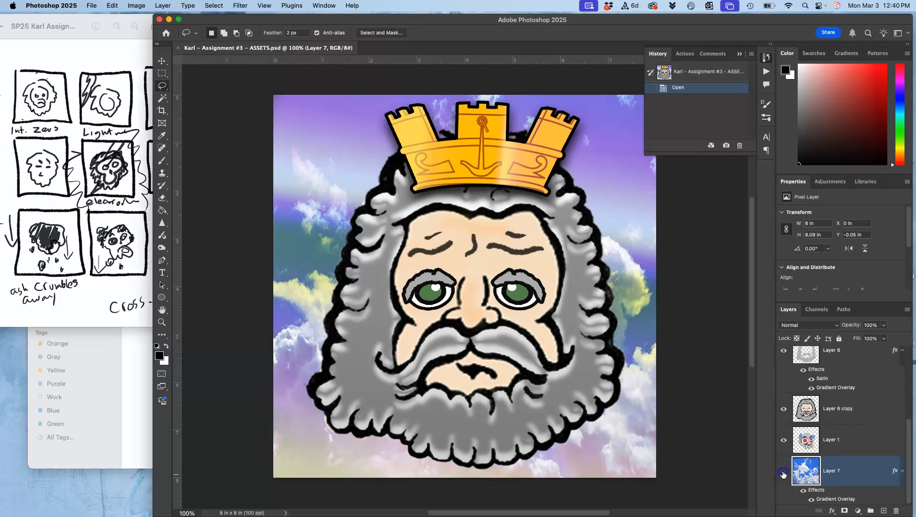
pyautogui.click(783, 473)
pyautogui.click(783, 473)
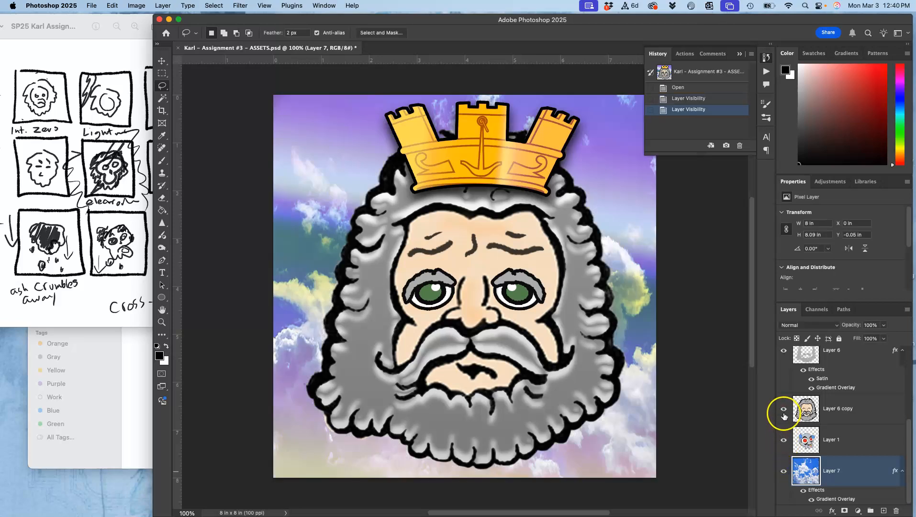
pyautogui.click(783, 409)
pyautogui.click(784, 410)
pyautogui.scroll(2, 783, 407)
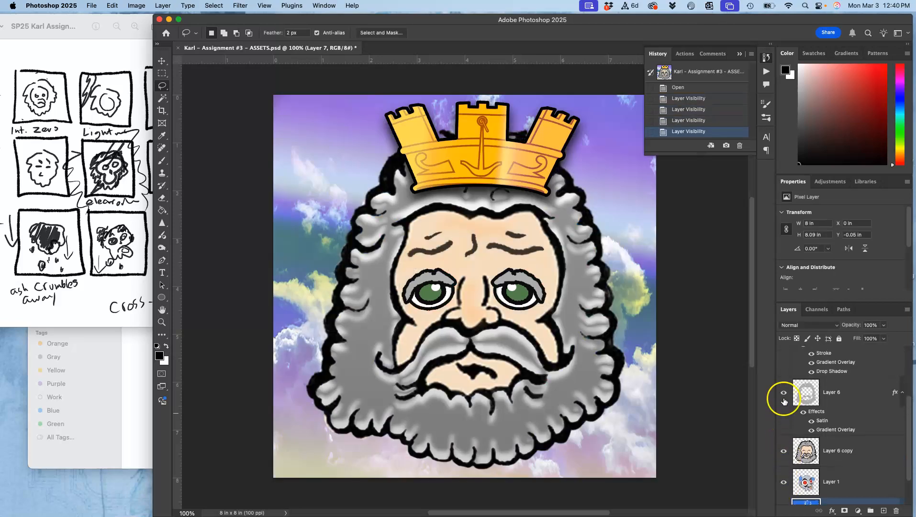
pyautogui.click(784, 400)
pyautogui.click(784, 400)
# Step: Toggle the crown and wrinkles layers and the two eye groups off and on to examine each part
pyautogui.scroll(3, 784, 400)
pyautogui.click(784, 400)
pyautogui.click(783, 400)
pyautogui.click(784, 374)
pyautogui.click(784, 373)
pyautogui.scroll(2, 785, 371)
pyautogui.click(784, 352)
pyautogui.click(784, 352)
pyautogui.click(785, 364)
pyautogui.click(784, 364)
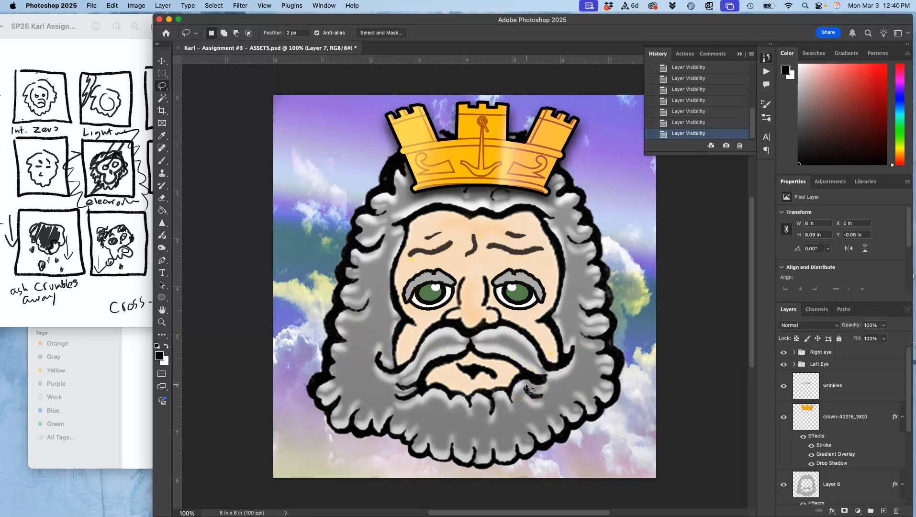
# Step: Bring the storyboard sketch forward to review its frames, then return to Photoshop and widen its window over part of the sketch
pyautogui.click(62, 70)
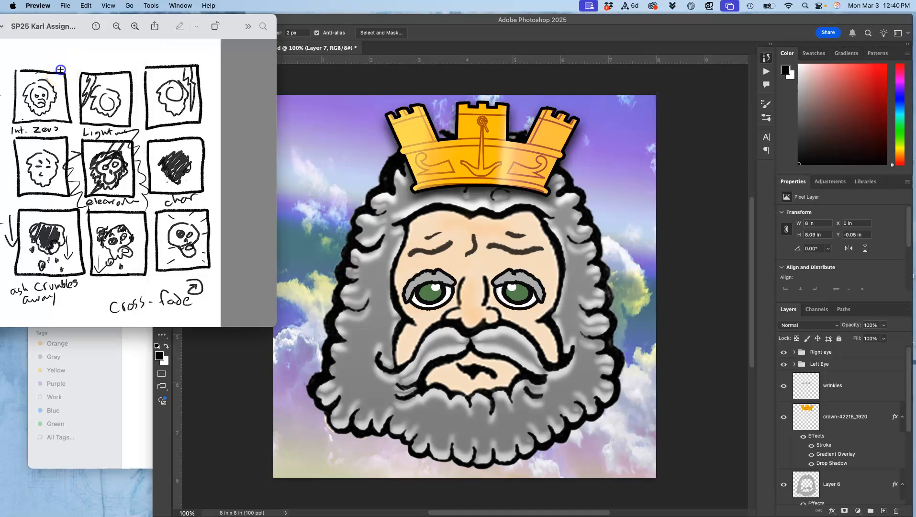
pyautogui.click(372, 86)
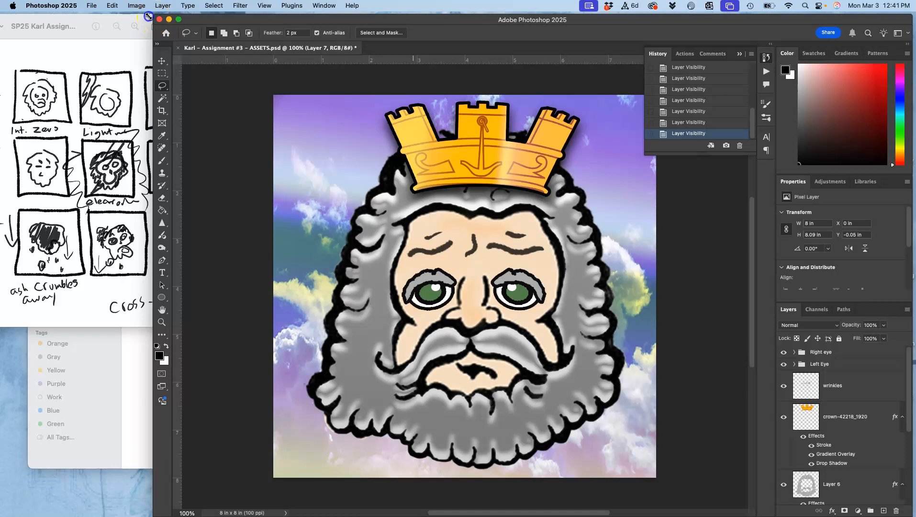
pyautogui.moveTo(149, 16); pyautogui.dragTo(102, 16)
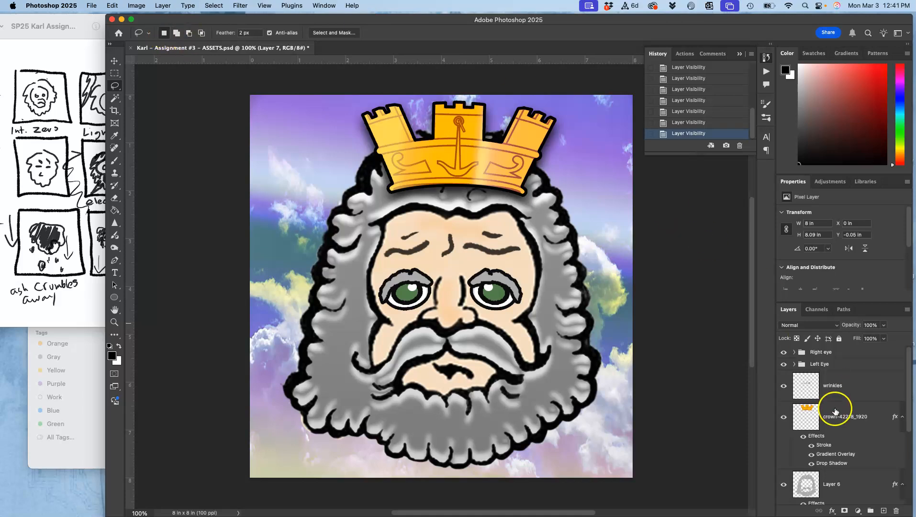
# Step: Stamp all visible layers into a new merged layer above the Right eye group, keeping the original layers separate
pyautogui.click(824, 353)
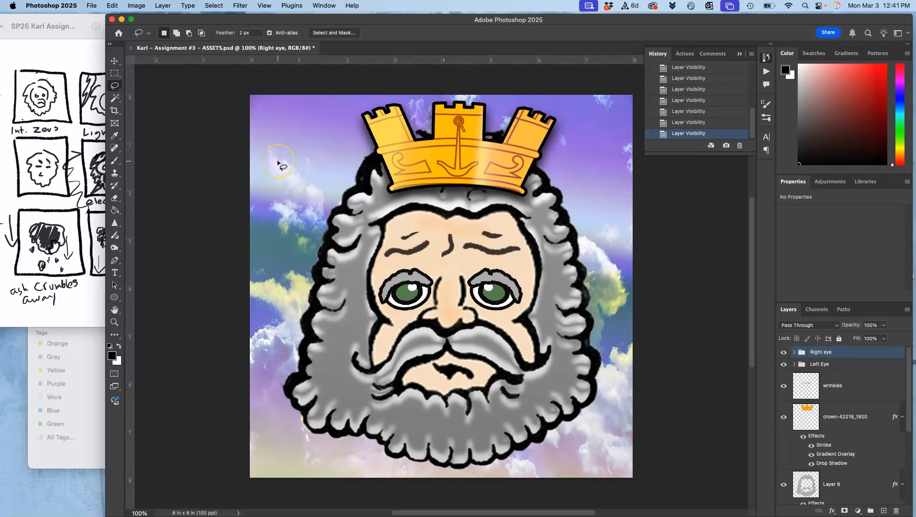
pyautogui.click(163, 6)
pyautogui.keyDown('alt'); pyautogui.click(218, 357); pyautogui.keyUp('alt')
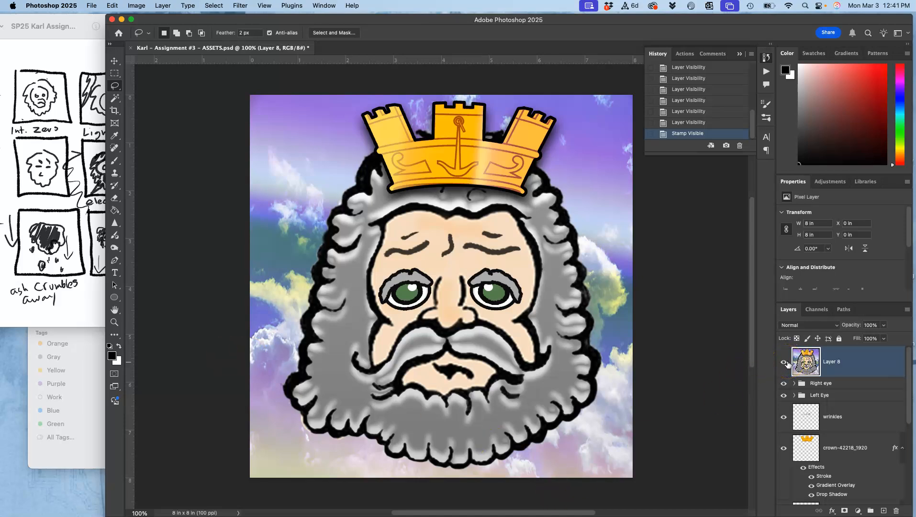
# Step: Toggle the visibility of the merged Layer 8 off and on to compare it with the layers beneath
pyautogui.click(784, 362)
pyautogui.click(784, 362)
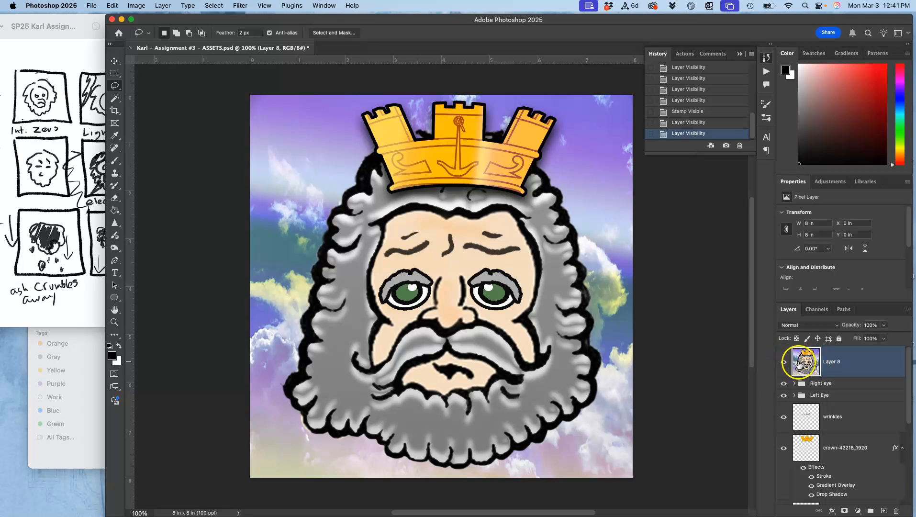
pyautogui.click(784, 362)
pyautogui.click(784, 363)
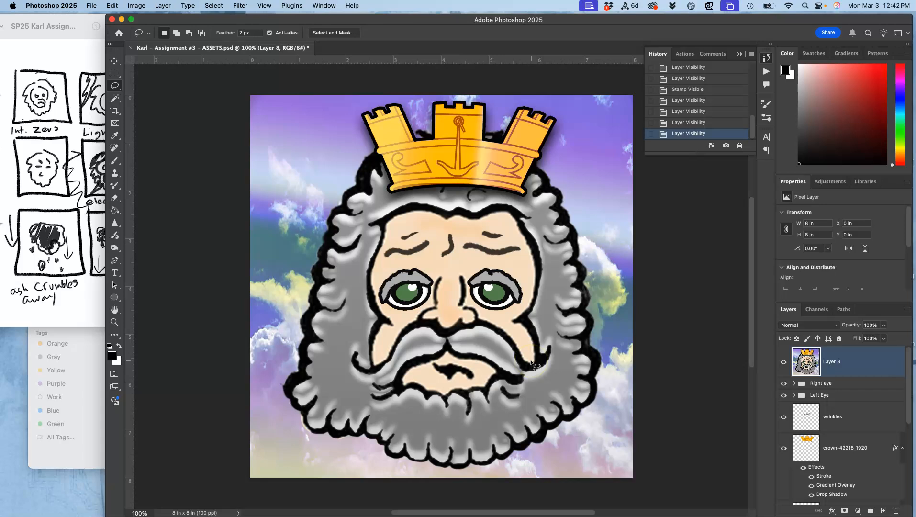
# Step: Select the entire canvas and copy the merged artwork on Layer 8
pyautogui.click(221, 5)
pyautogui.click(215, 19)
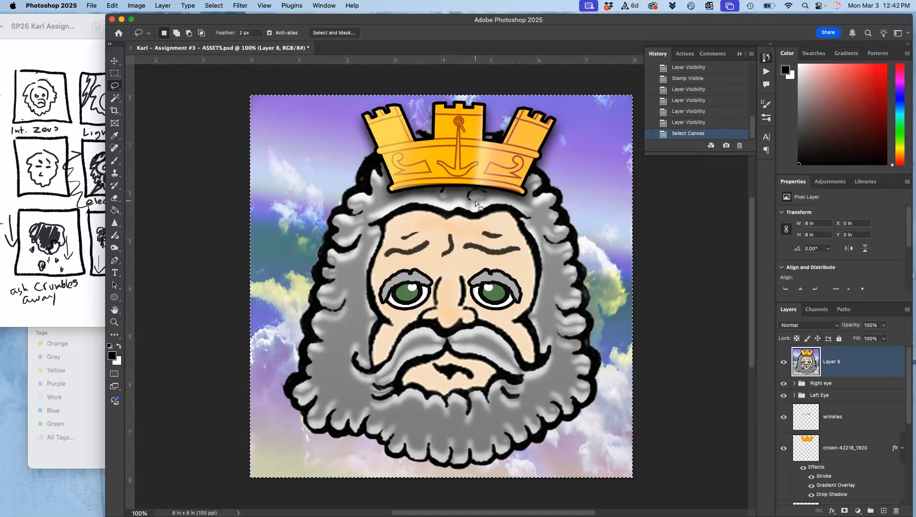
pyautogui.click(112, 5)
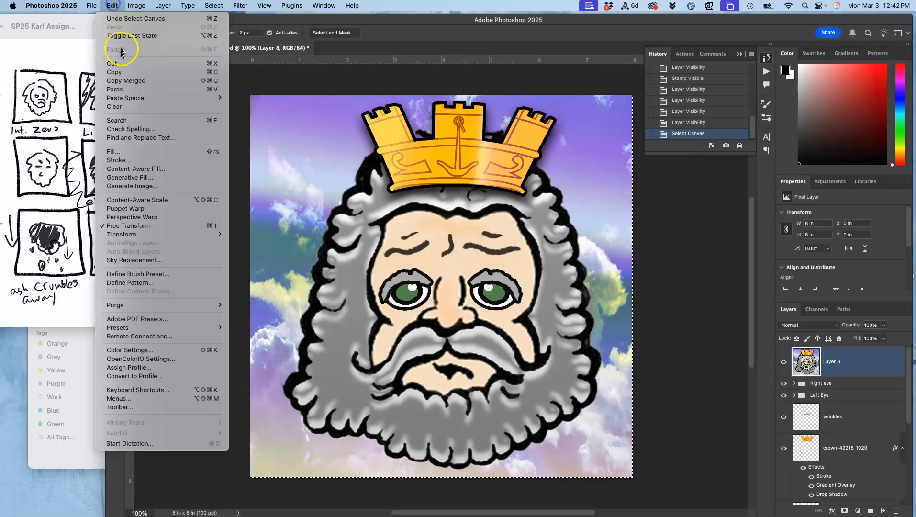
pyautogui.click(122, 72)
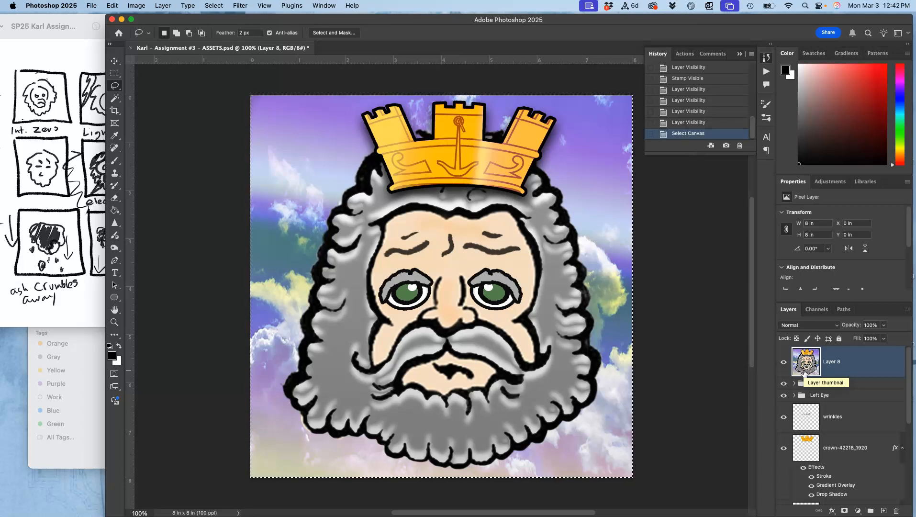
# Step: Return to Layer 8 after selecting the Right eye group and select the whole canvas again
pyautogui.click(812, 385)
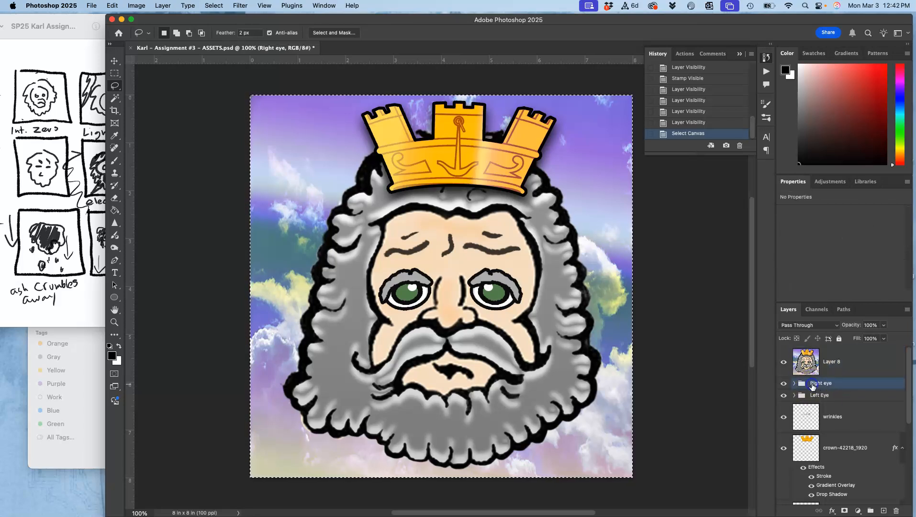
pyautogui.click(808, 371)
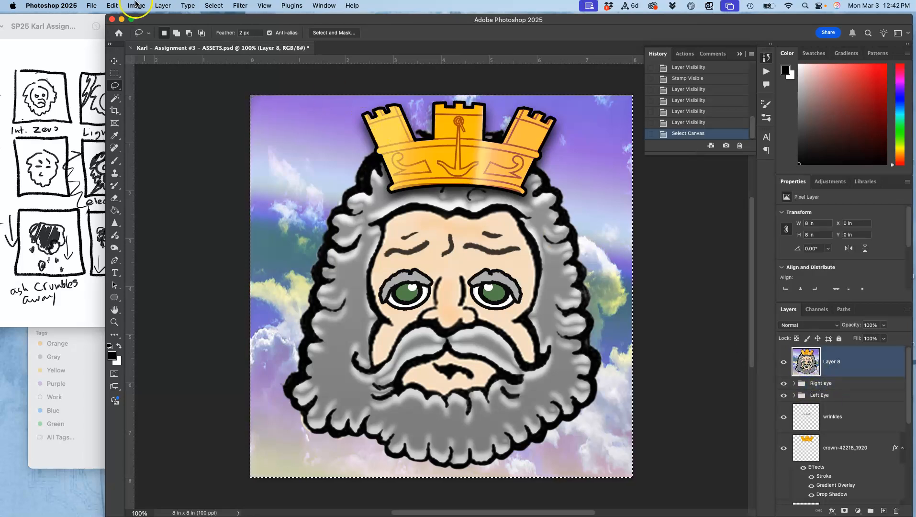
pyautogui.click(162, 6)
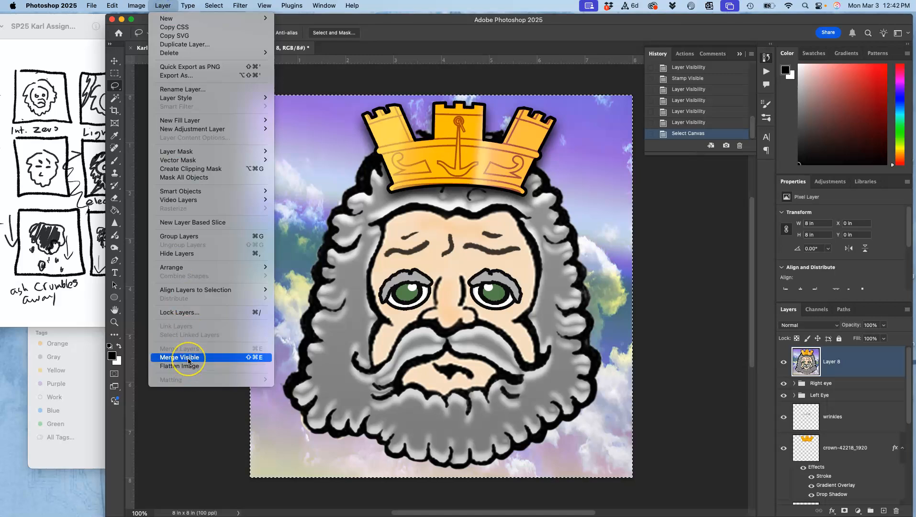
pyautogui.click(807, 365)
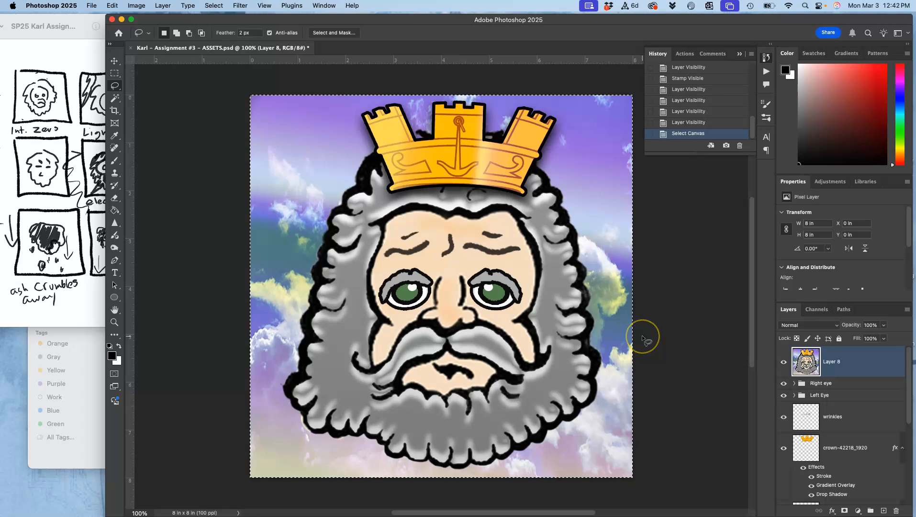
pyautogui.press('super+a')
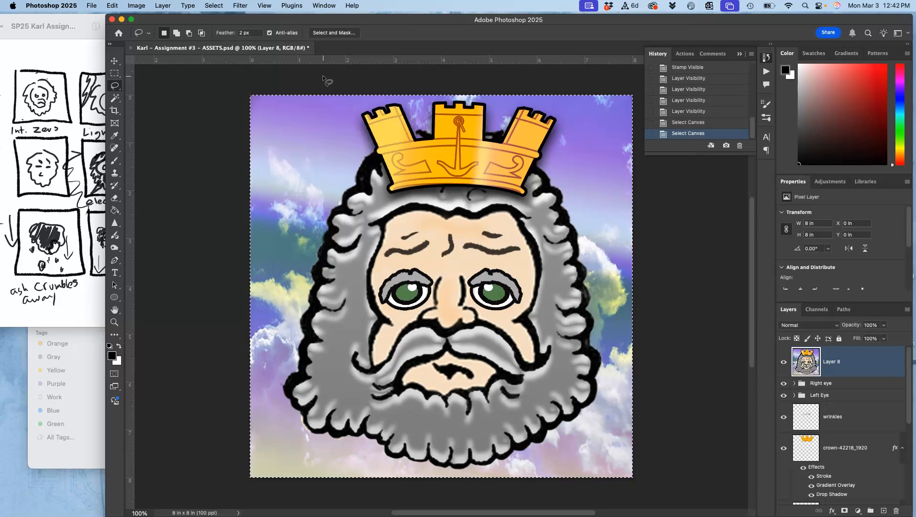
# Step: Create a new 8 x 8 inch document at 100 pixels/inch named "Karl-Assignment #3 - STAGE"
pyautogui.click(92, 7)
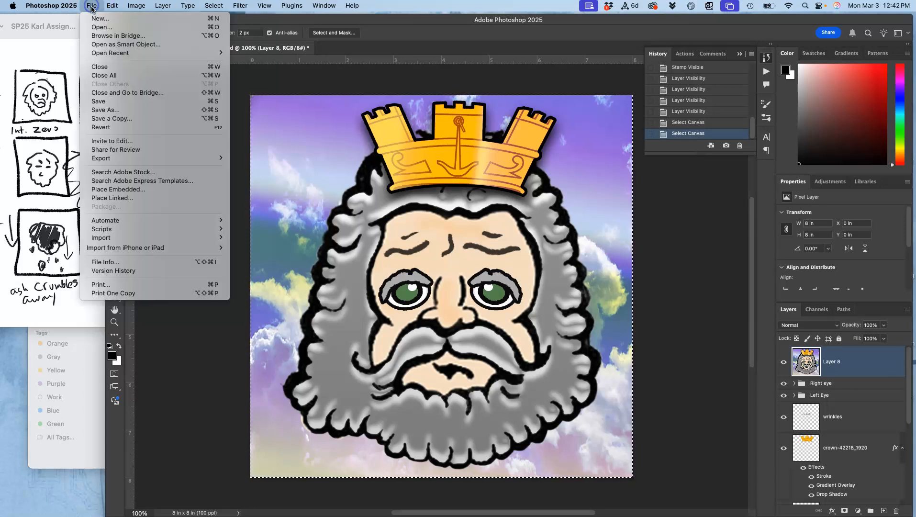
pyautogui.click(94, 16)
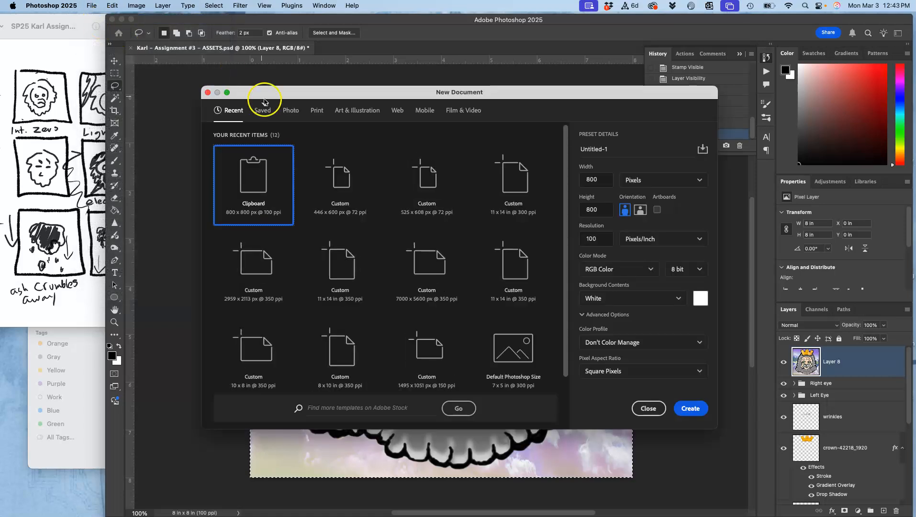
pyautogui.doubleClick(592, 149)
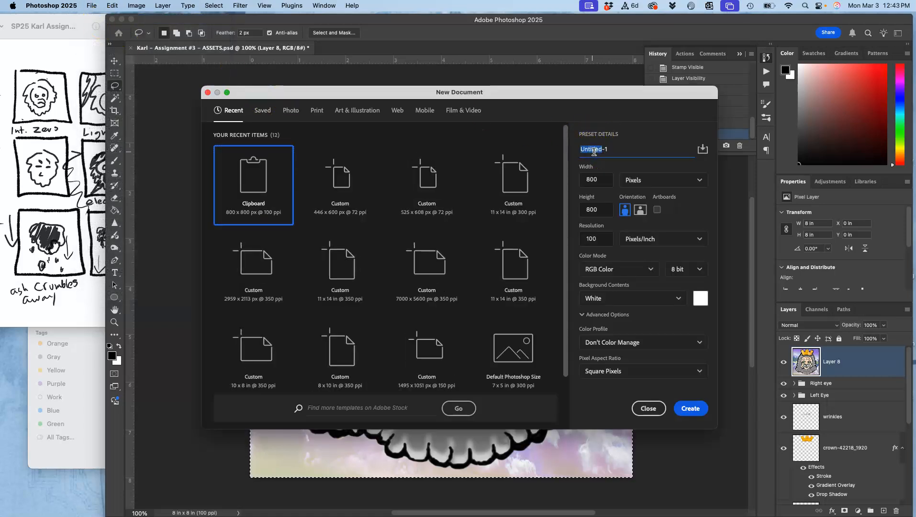
pyautogui.moveTo(614, 149); pyautogui.dragTo(569, 150)
pyautogui.write('Karl-Assignment #3')
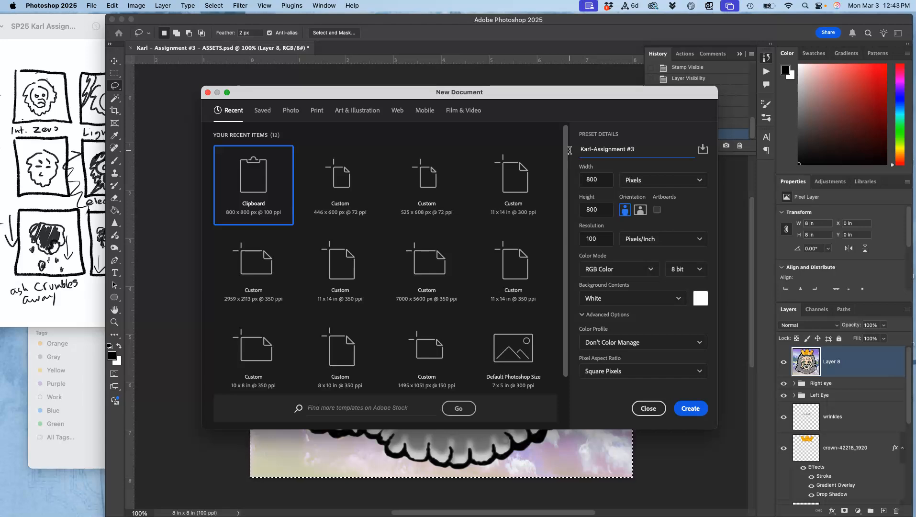
pyautogui.write(' - STAGE')
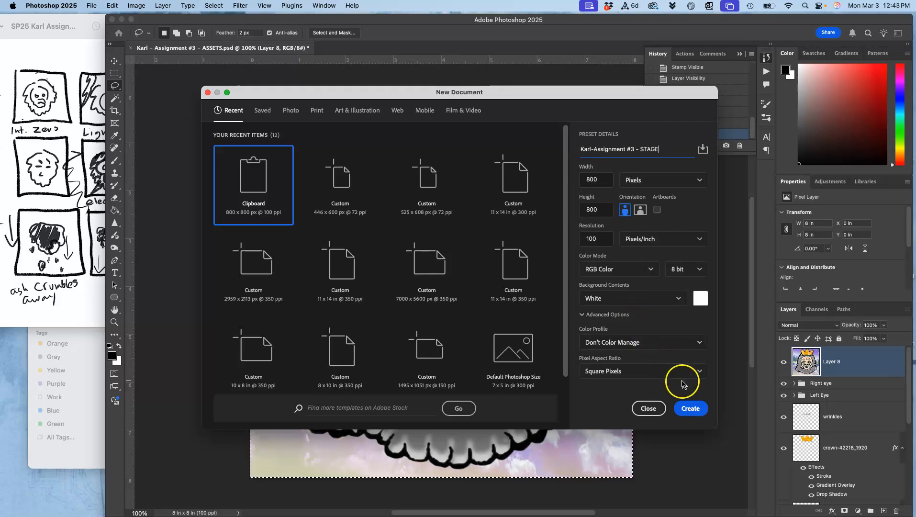
pyautogui.click(654, 181)
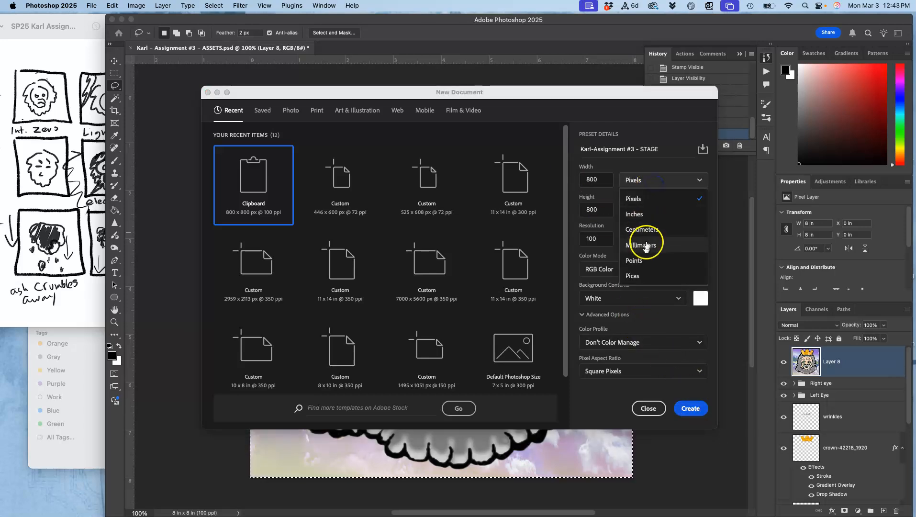
pyautogui.click(633, 214)
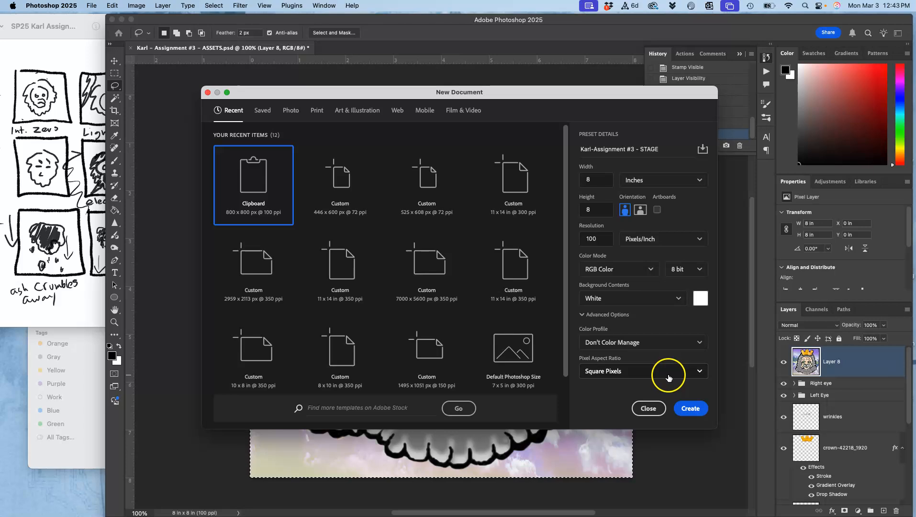
pyautogui.click(691, 409)
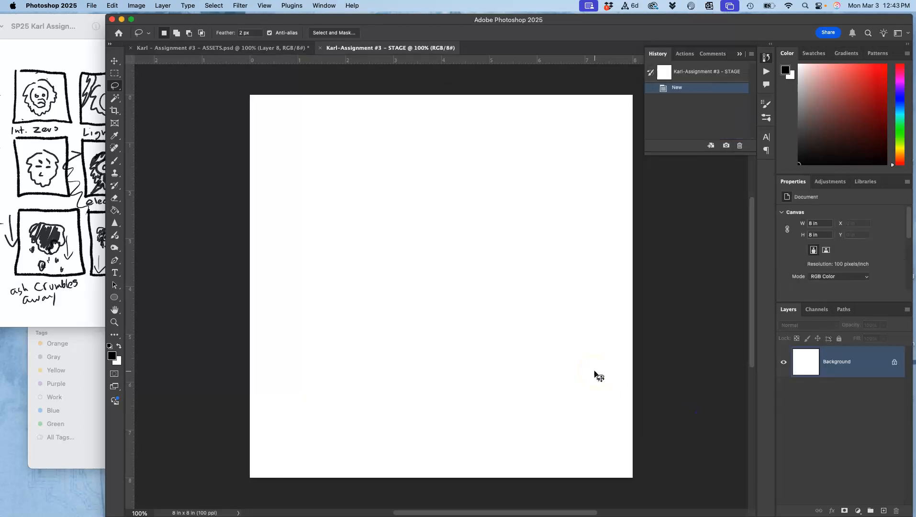
# Step: Paste the copied artwork into the STAGE document and compare it with the layered ASSETS document
pyautogui.press('super+v')
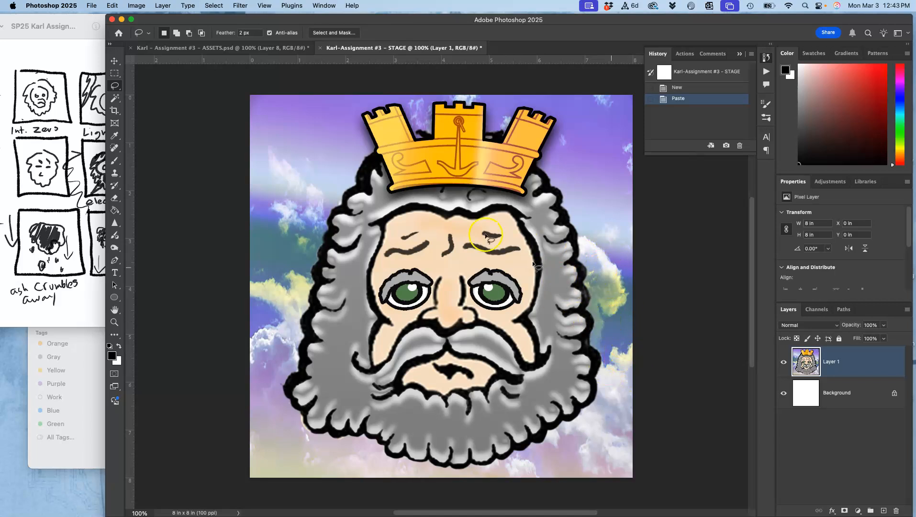
pyautogui.click(241, 49)
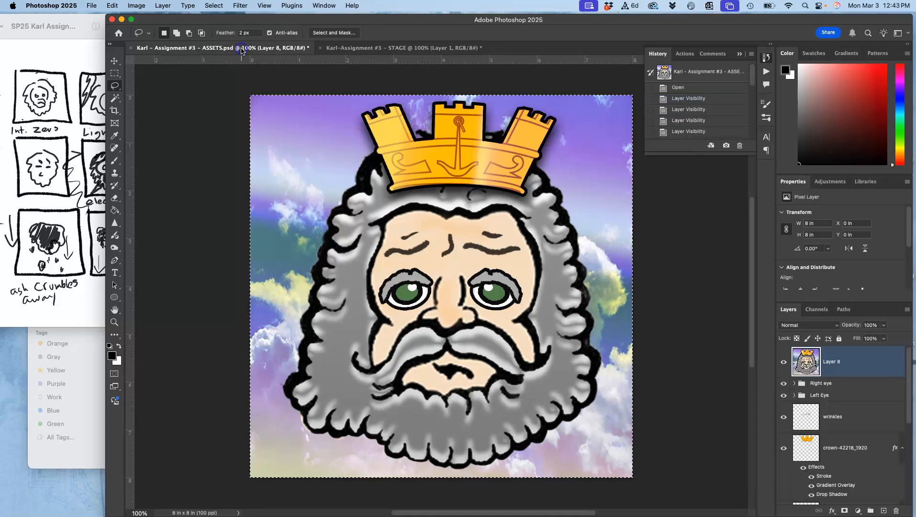
pyautogui.click(368, 49)
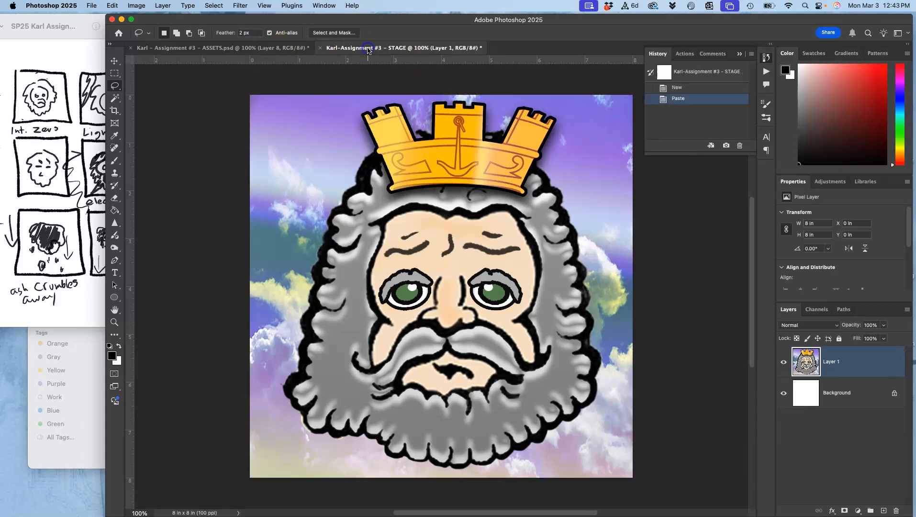
pyautogui.click(257, 51)
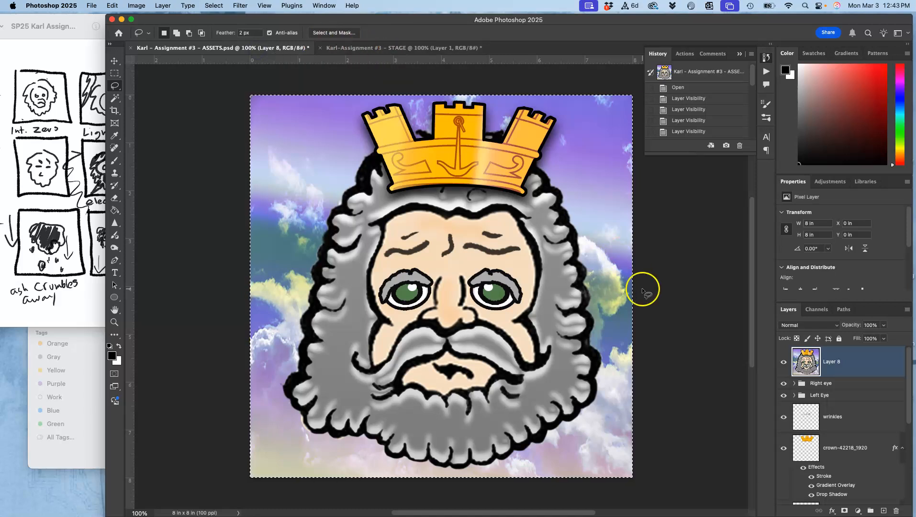
pyautogui.scroll(-5, 798, 388)
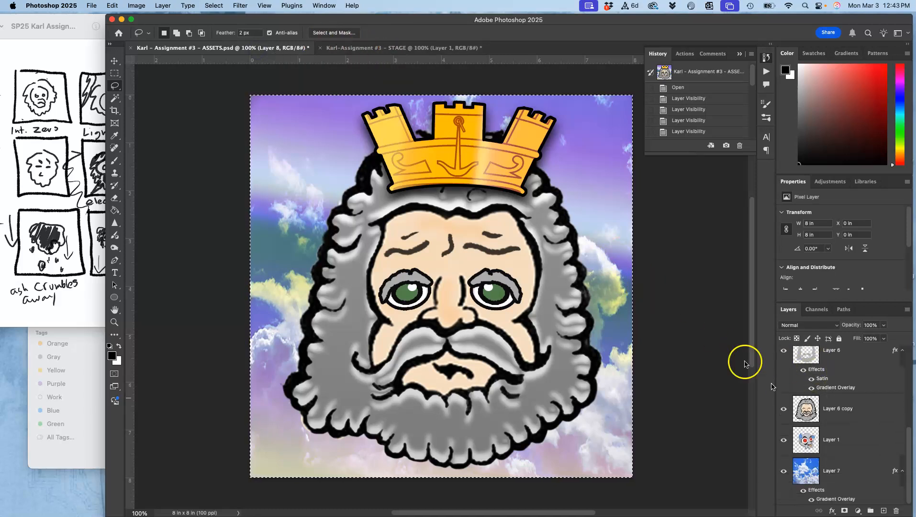
pyautogui.click(438, 48)
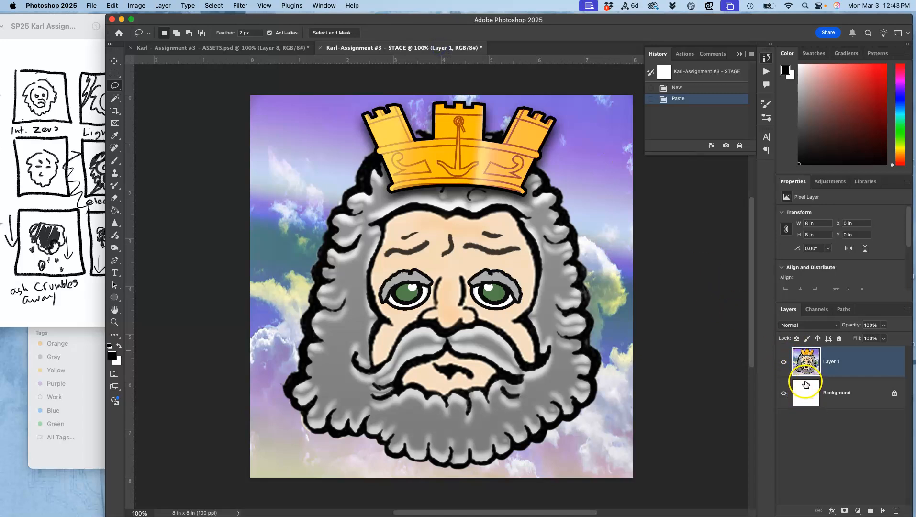
# Step: Convert the locked white Background of the STAGE document into a regular layer and delete it
pyautogui.click(855, 397)
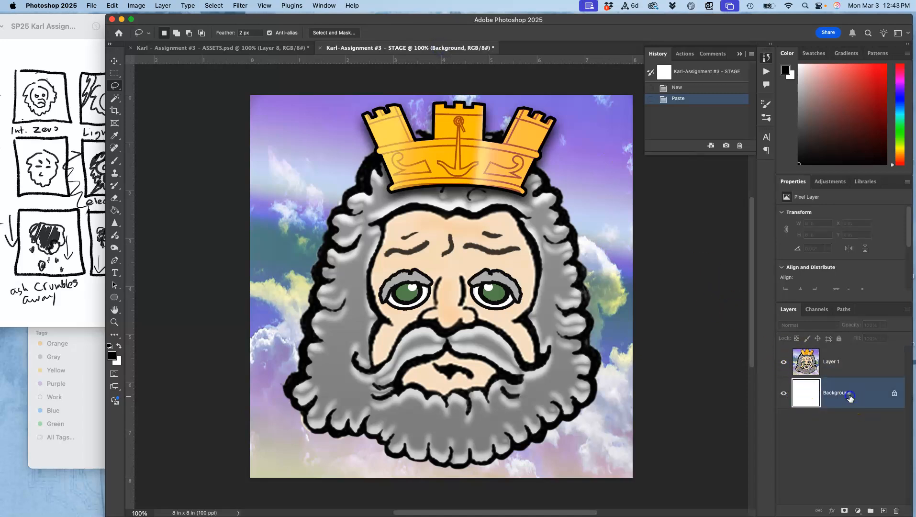
pyautogui.doubleClick(850, 397)
pyautogui.click(541, 239)
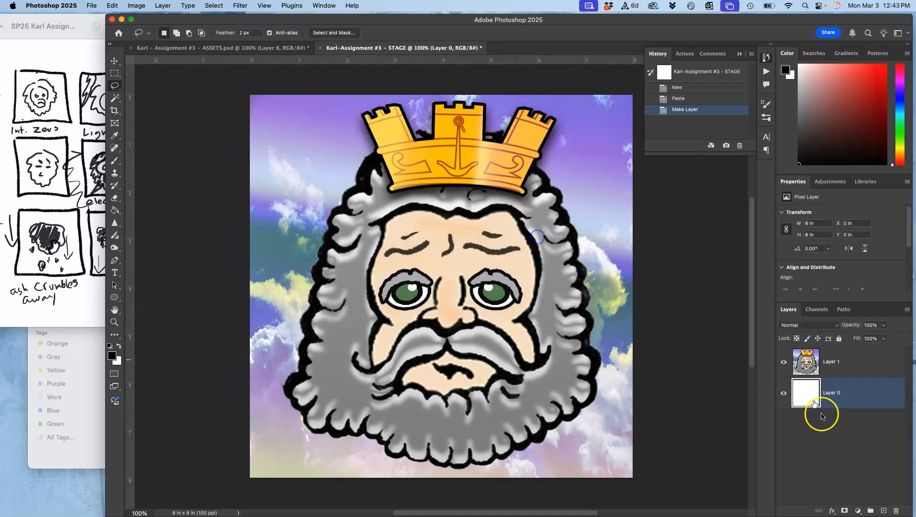
pyautogui.moveTo(860, 397); pyautogui.dragTo(897, 510)
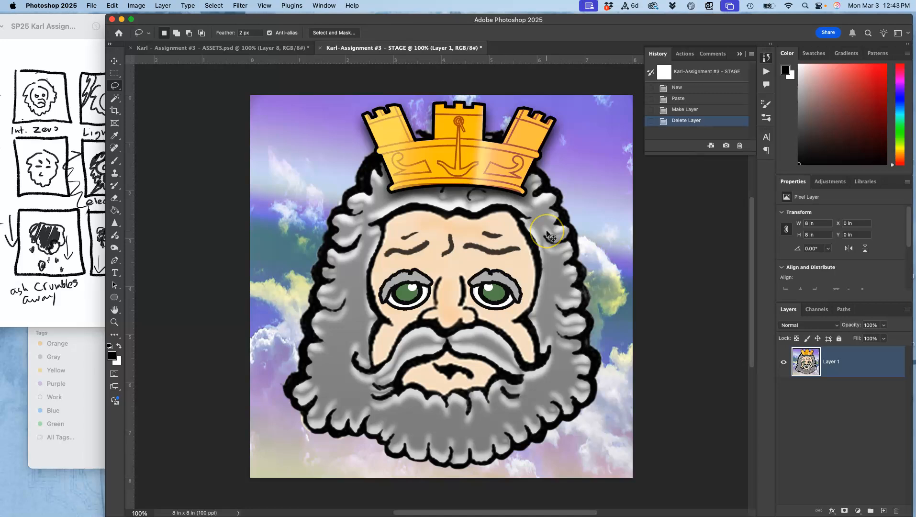
# Step: Save the STAGE document to the Desktop in Photoshop format under its current name and close it
pyautogui.press('super+s')
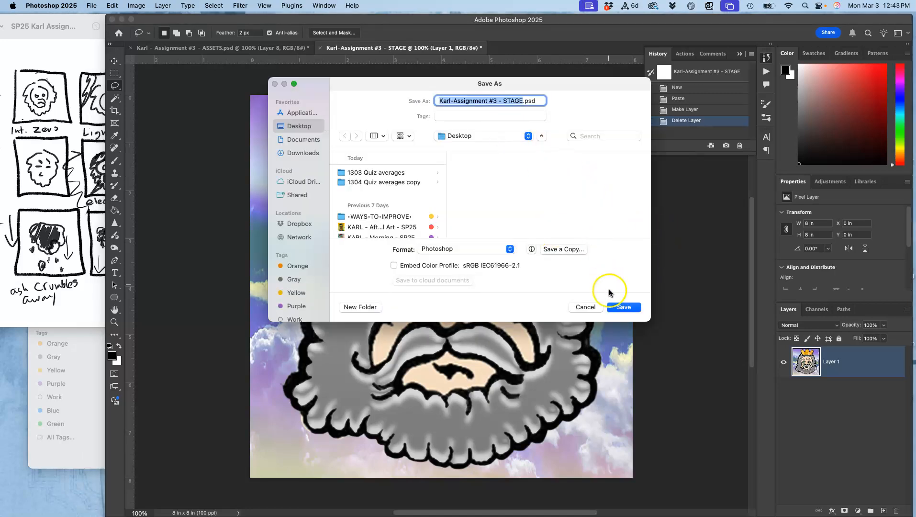
pyautogui.click(622, 308)
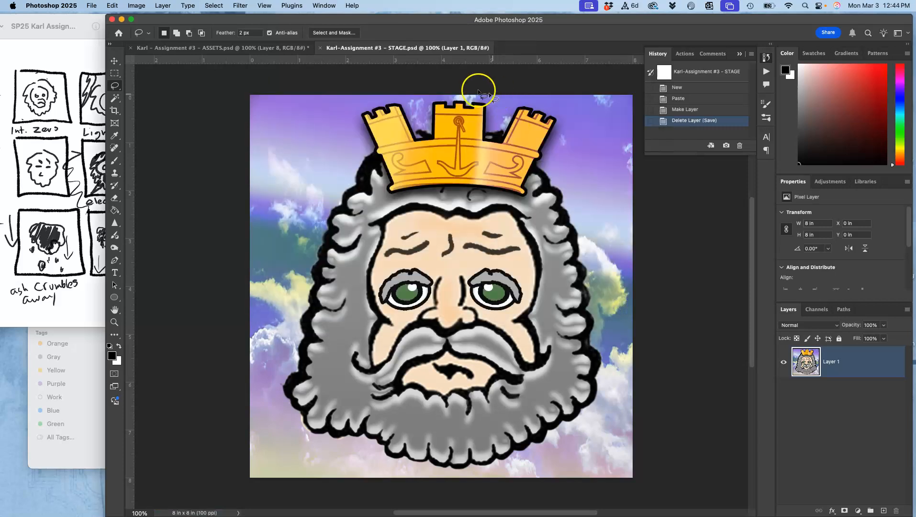
pyautogui.click(321, 49)
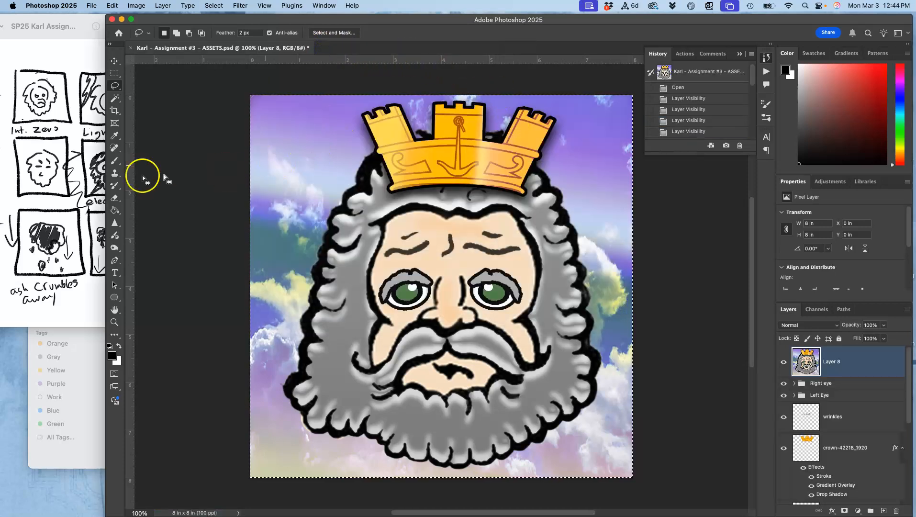
# Step: Reveal the desktop, move the saved STAGE.psd file into the Assign #3 folder and open that folder
pyautogui.press('F11')
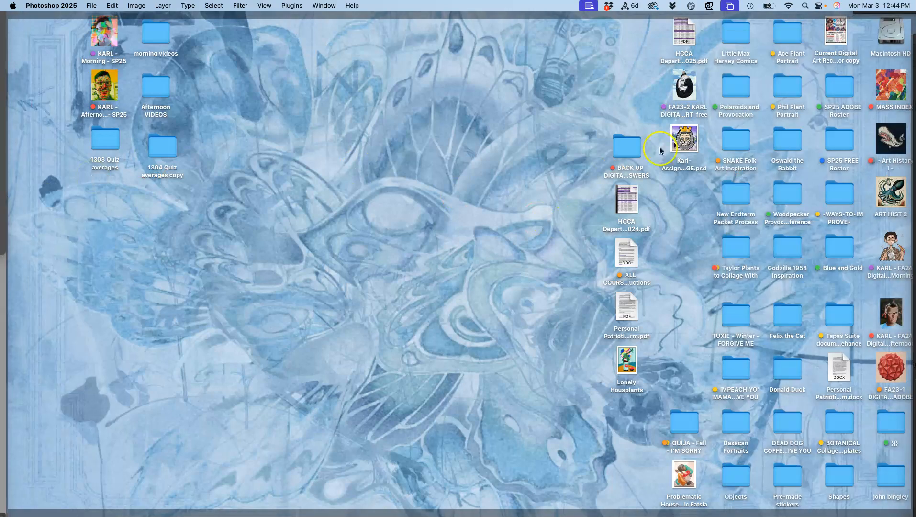
pyautogui.moveTo(684, 139); pyautogui.dragTo(280, 246)
pyautogui.doubleClick(281, 246)
# Step: Move the ASSETS PNG out of the way to place STAGE.psd beside the ASSETS PSD, and tag STAGE.psd blue
pyautogui.moveTo(325, 182); pyautogui.dragTo(197, 348)
pyautogui.moveTo(380, 192); pyautogui.dragTo(331, 193)
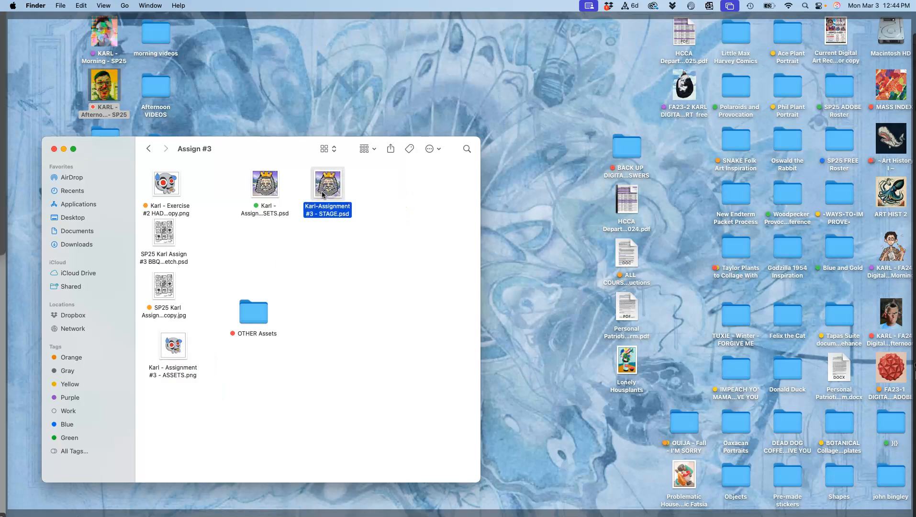
pyautogui.rightClick(325, 192)
pyautogui.click(383, 332)
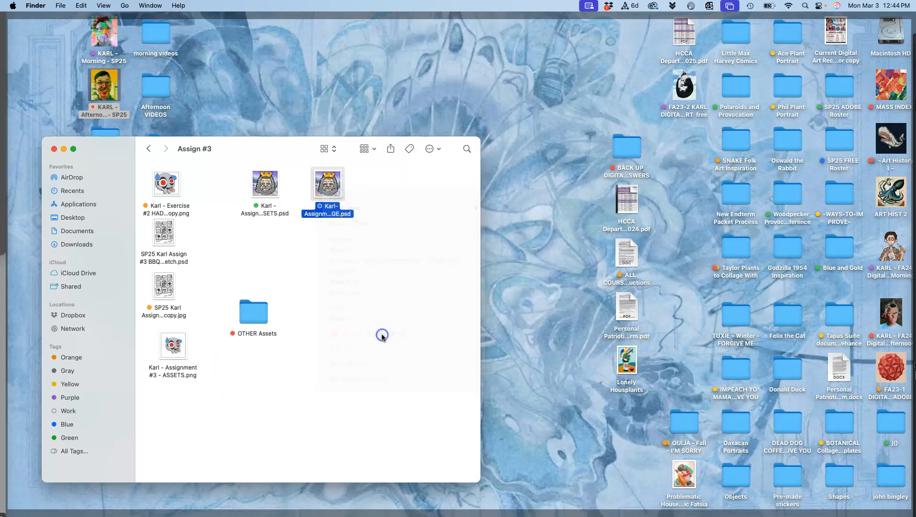
# Step: Open STAGE.psd in Photoshop, compare it with the ASSETS document, and return to ASSETS
pyautogui.rightClick(329, 187)
pyautogui.moveTo(344, 207)
pyautogui.click(523, 238)
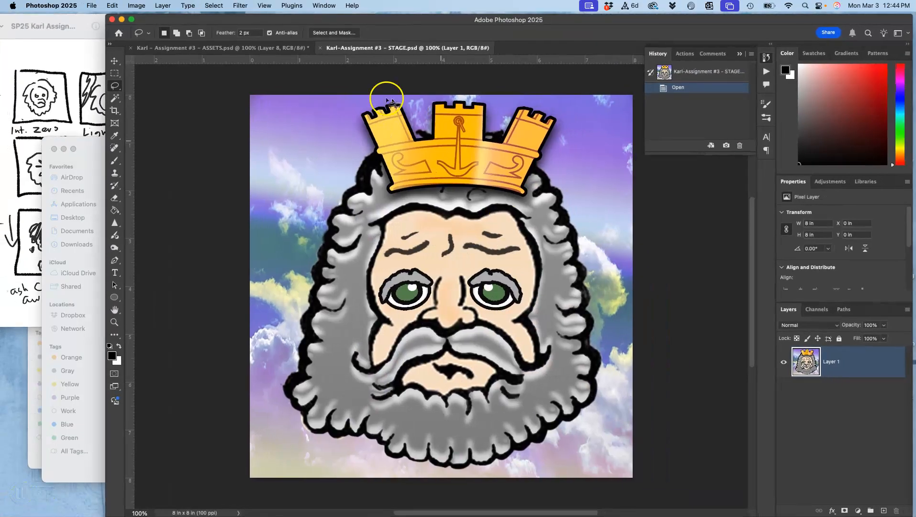
pyautogui.click(252, 47)
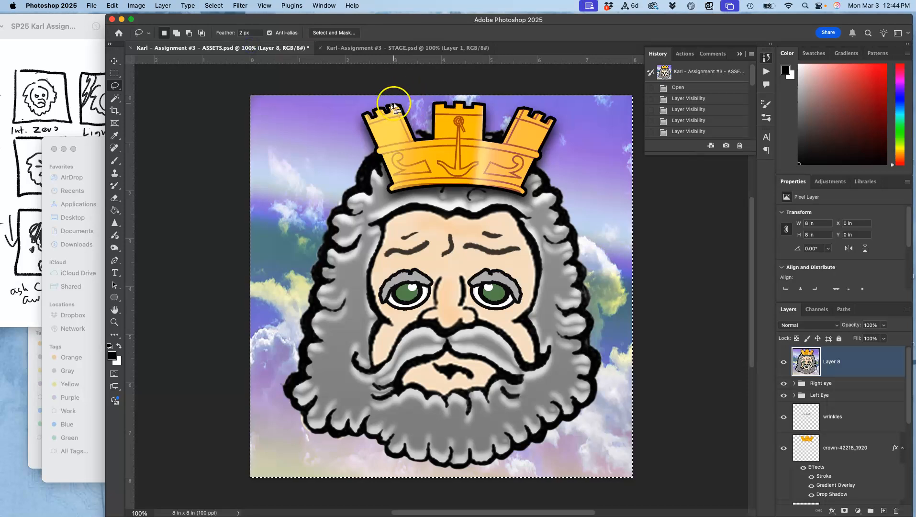
pyautogui.click(407, 48)
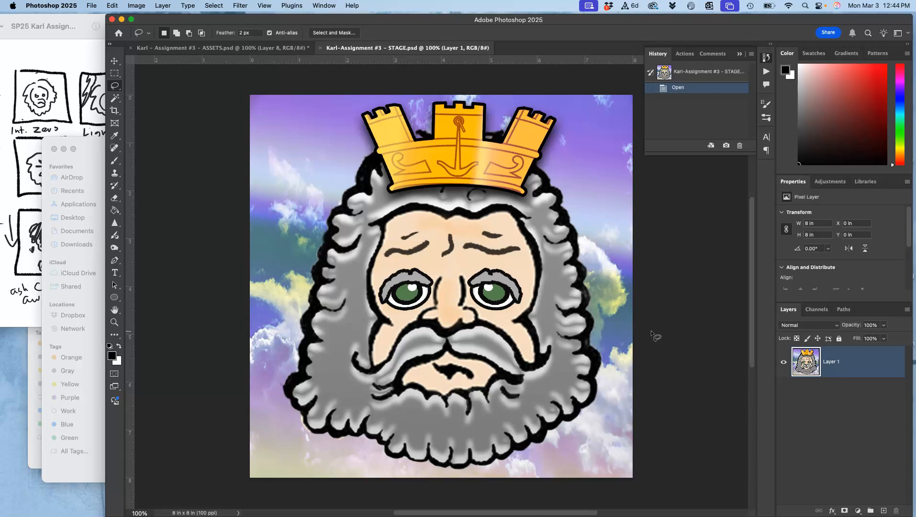
pyautogui.click(275, 48)
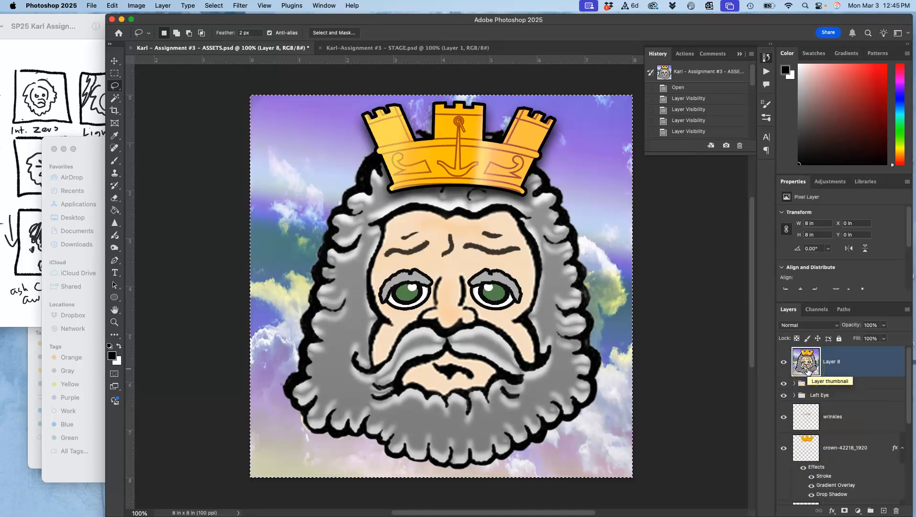
pyautogui.press('super+d')
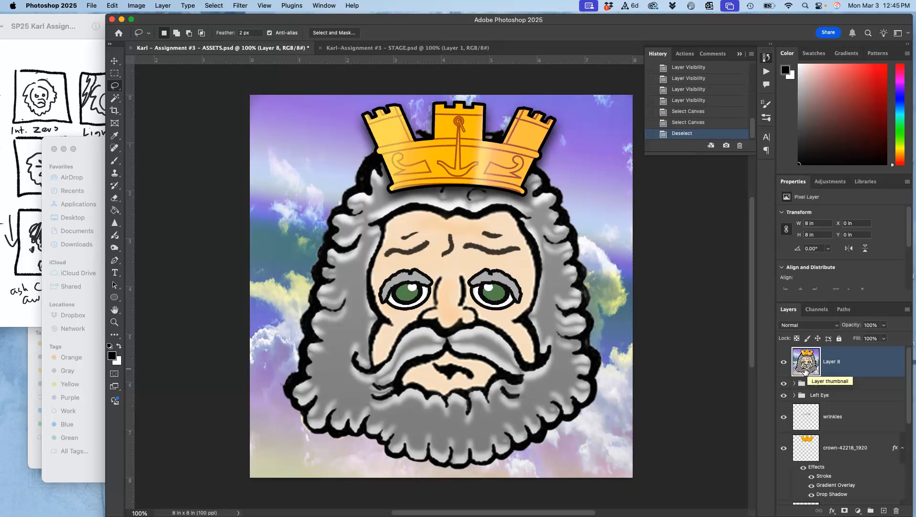
pyautogui.press('BackSpace')
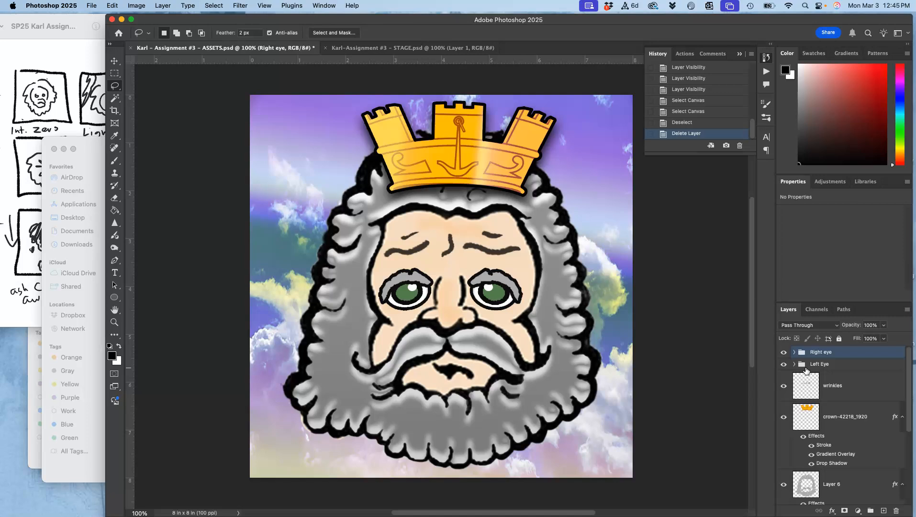
pyautogui.press('super+z')
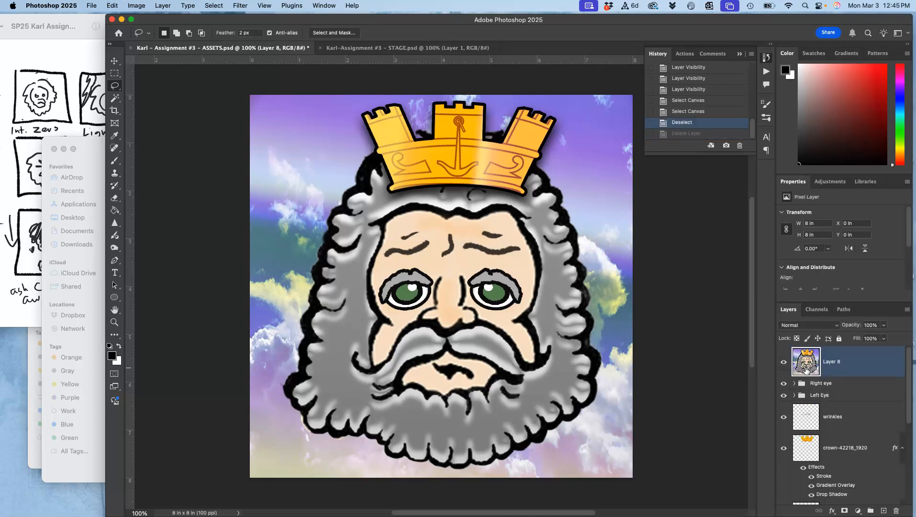
pyautogui.press('super+z')
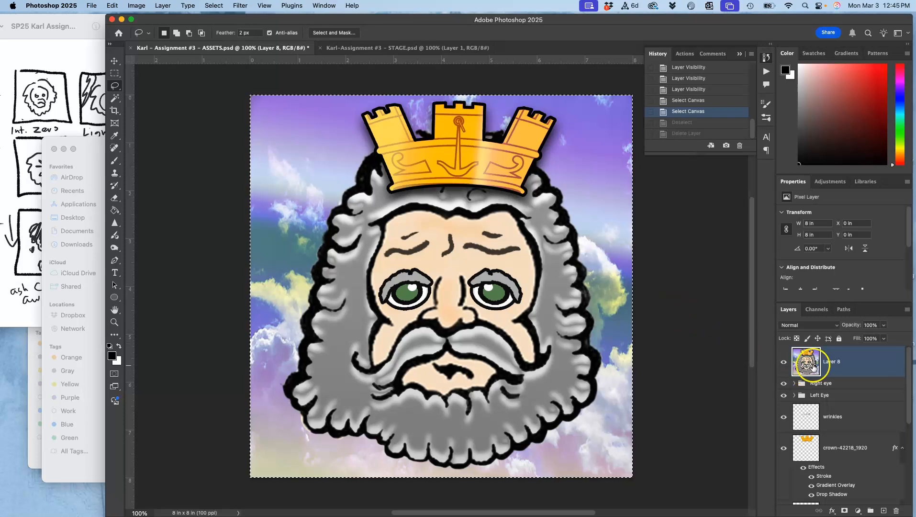
# Step: Clear the merged Layer 8 in ASSETS, deselect the canvas, and delete the emptied layer
pyautogui.press('BackSpace')
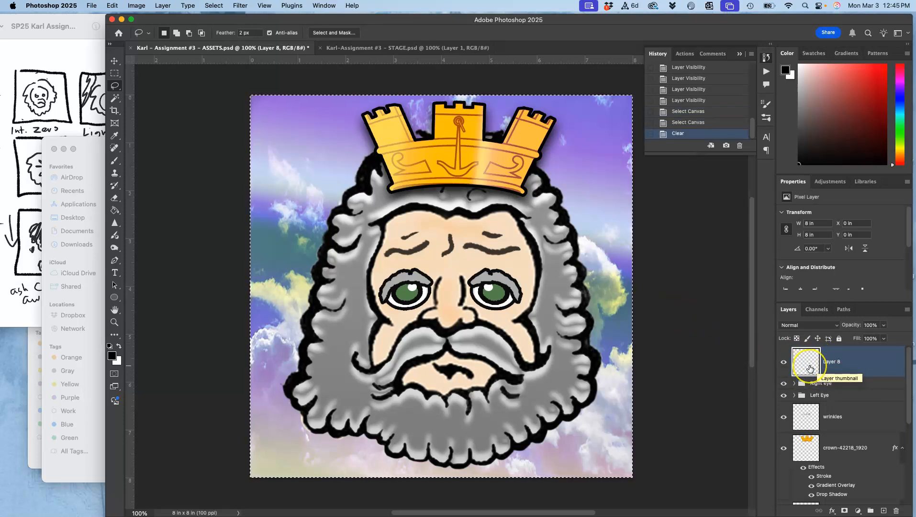
pyautogui.press('super+d')
pyautogui.press('BackSpace')
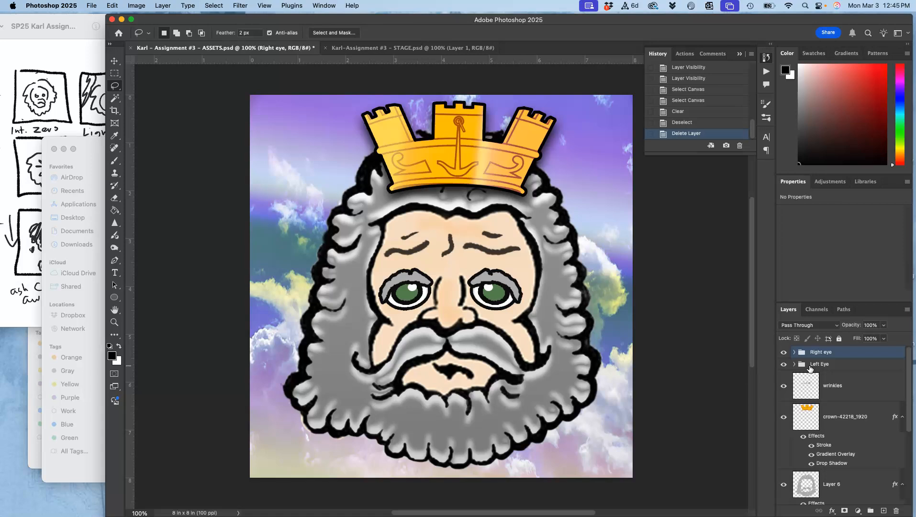
# Step: Check the lightning frame in the storyboard sketch, and select the sky layer, Layer 7, in the ASSETS document
pyautogui.click(82, 86)
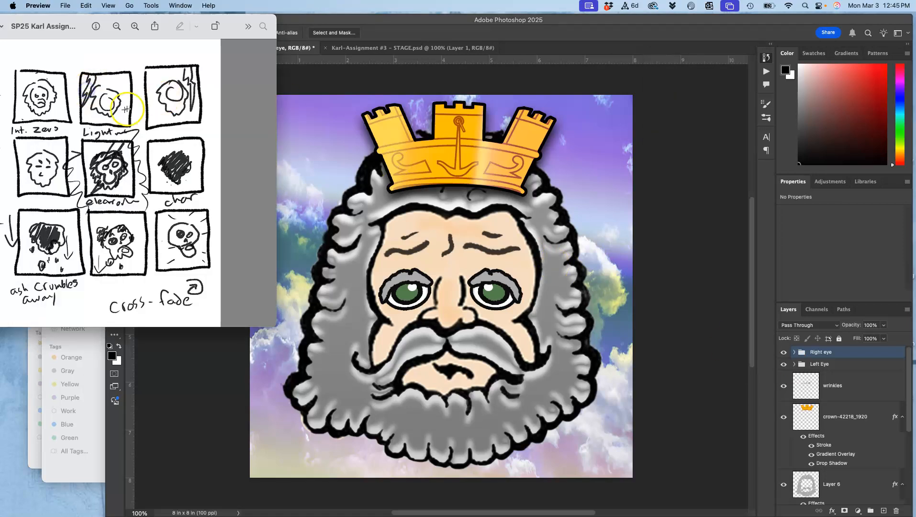
pyautogui.click(460, 206)
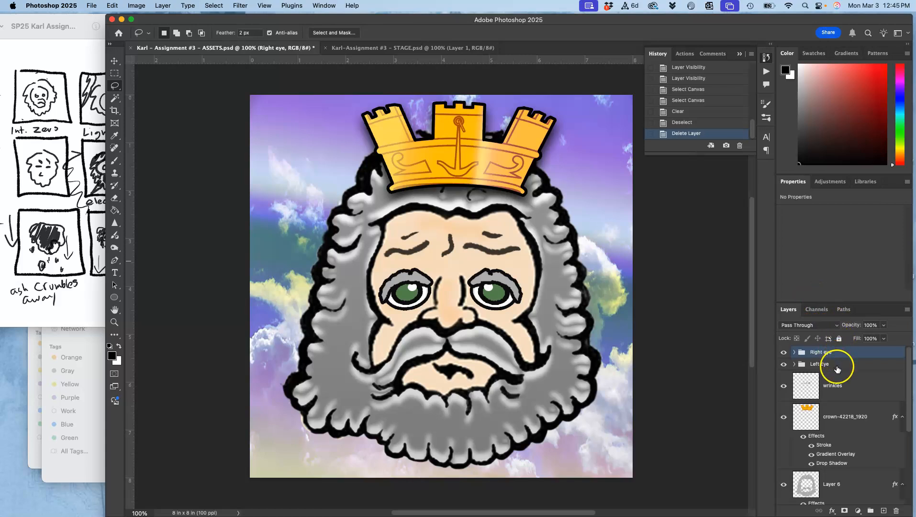
pyautogui.scroll(-5, 837, 369)
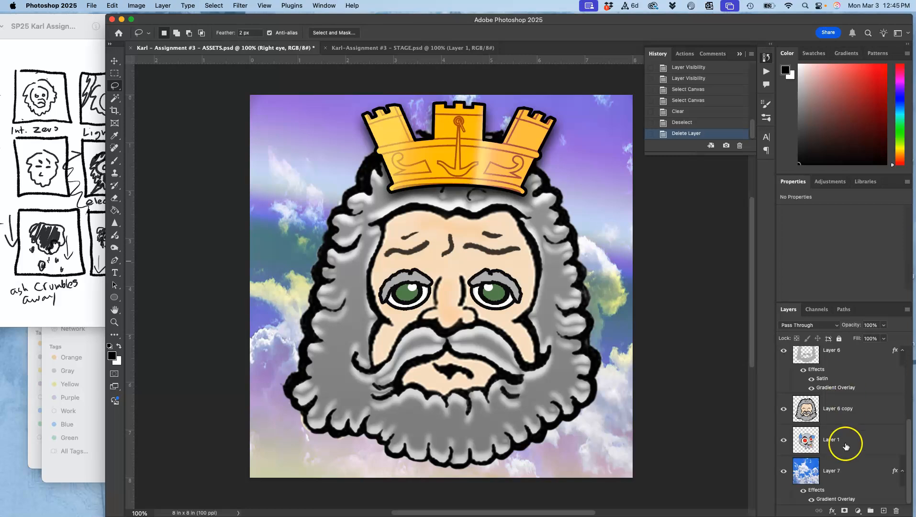
pyautogui.click(838, 466)
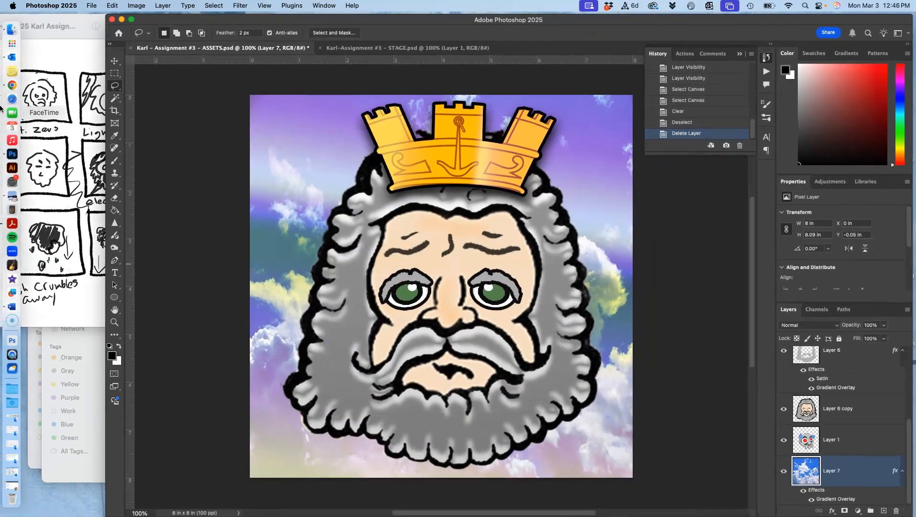
# Step: Switch to Chrome and open pixabay.com in a new tab
pyautogui.click(12, 85)
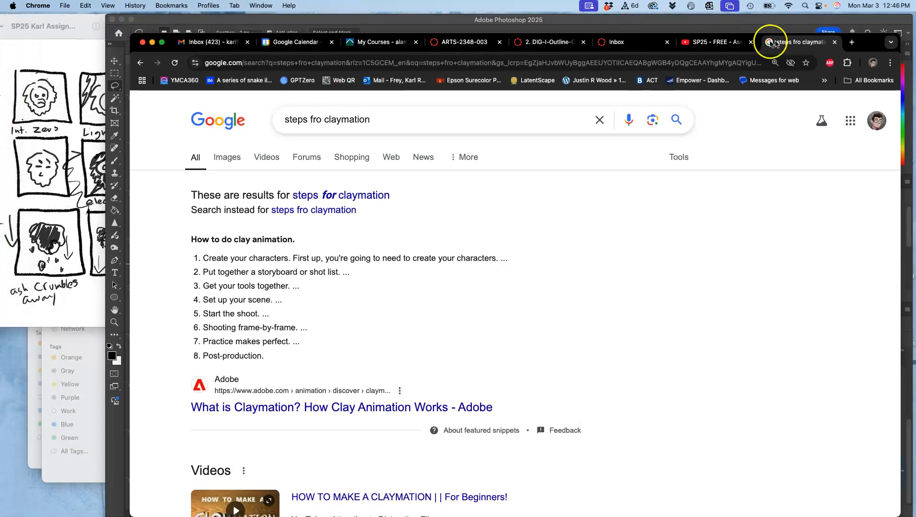
pyautogui.click(852, 43)
pyautogui.write('pixabay')
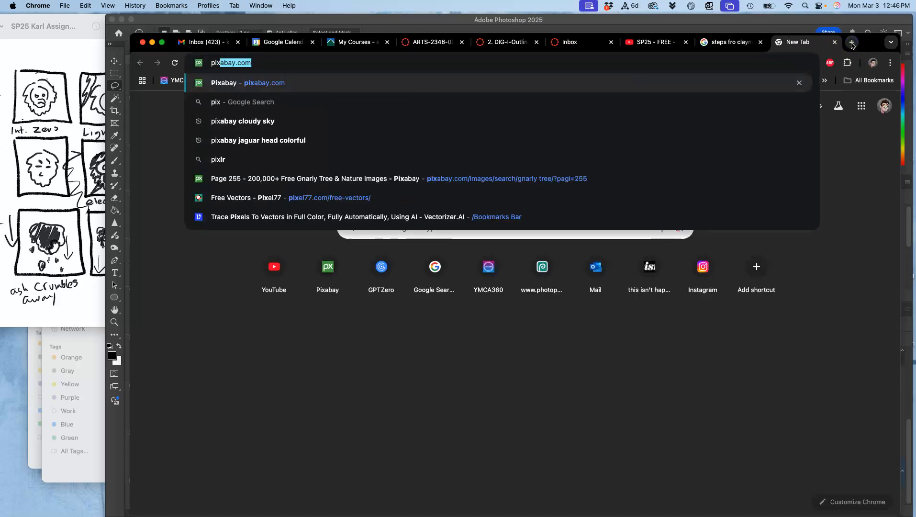
pyautogui.write('.com')
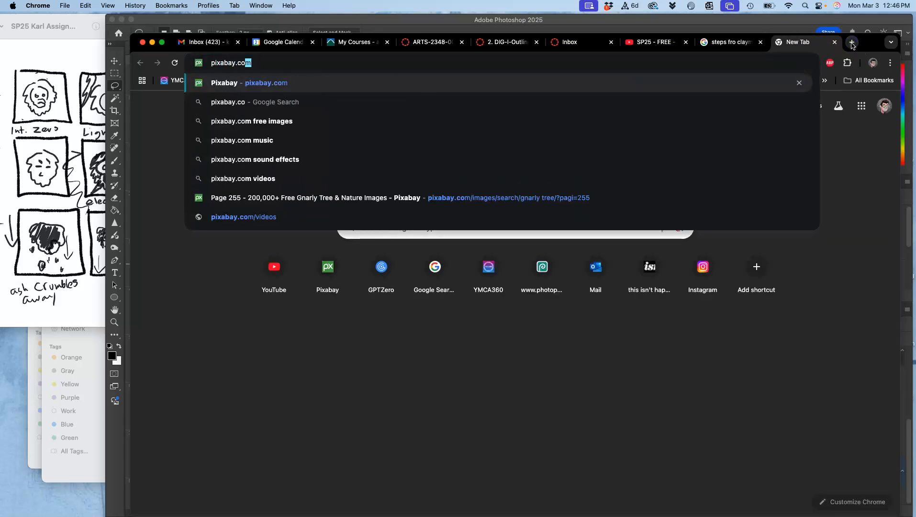
pyautogui.press('Return')
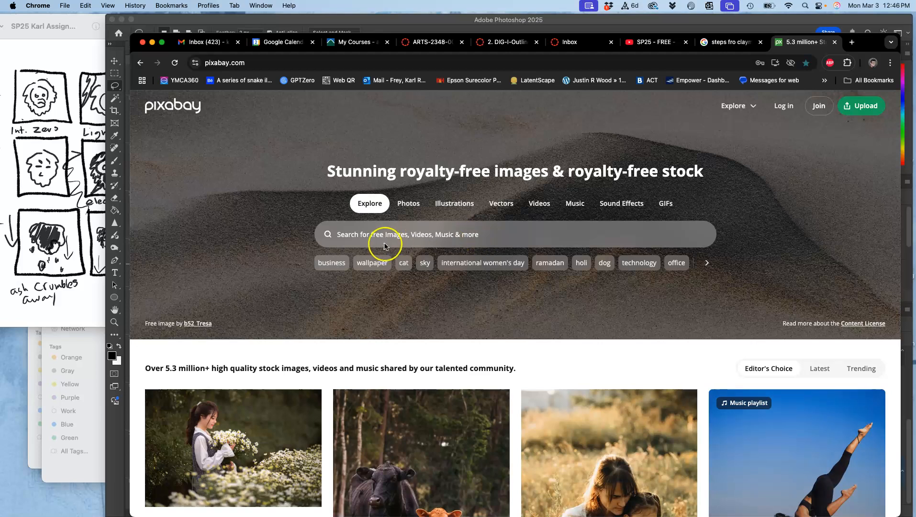
# Step: Search Pixabay's illustrations for "lightning"
pyautogui.click(467, 203)
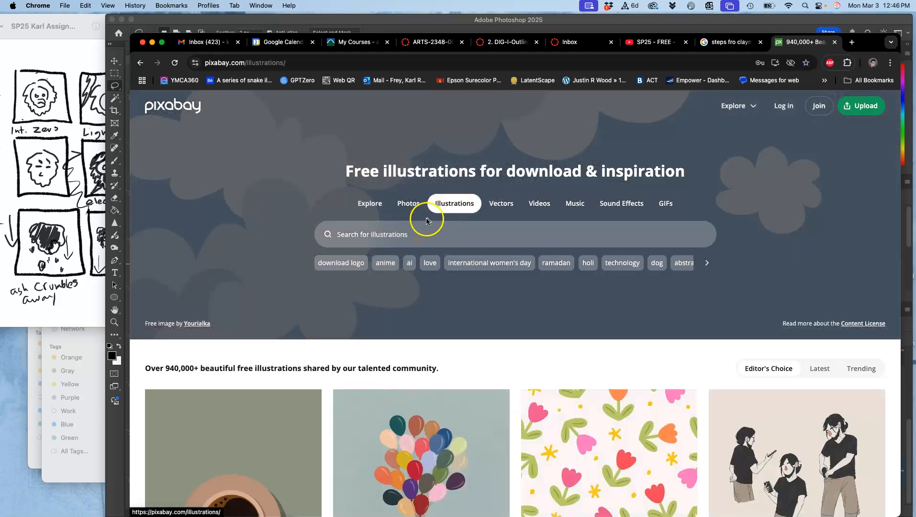
pyautogui.click(389, 237)
pyautogui.write('light')
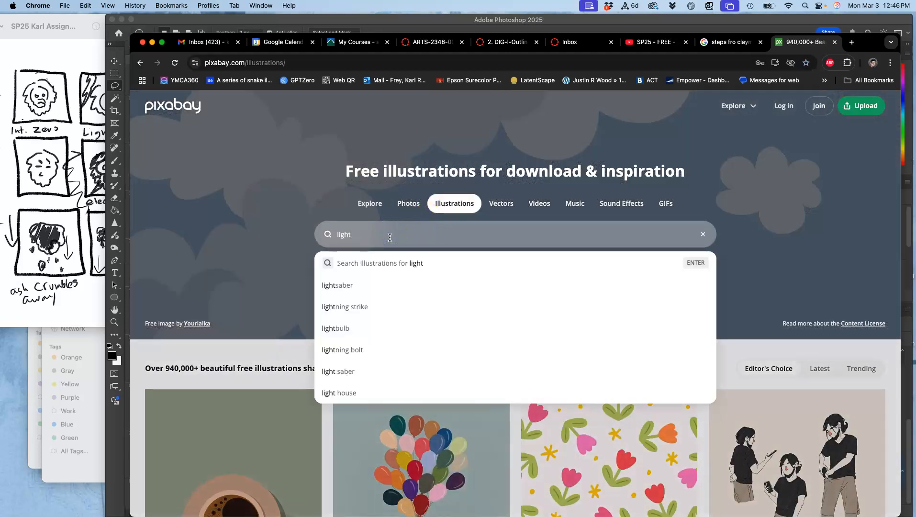
pyautogui.write('ning')
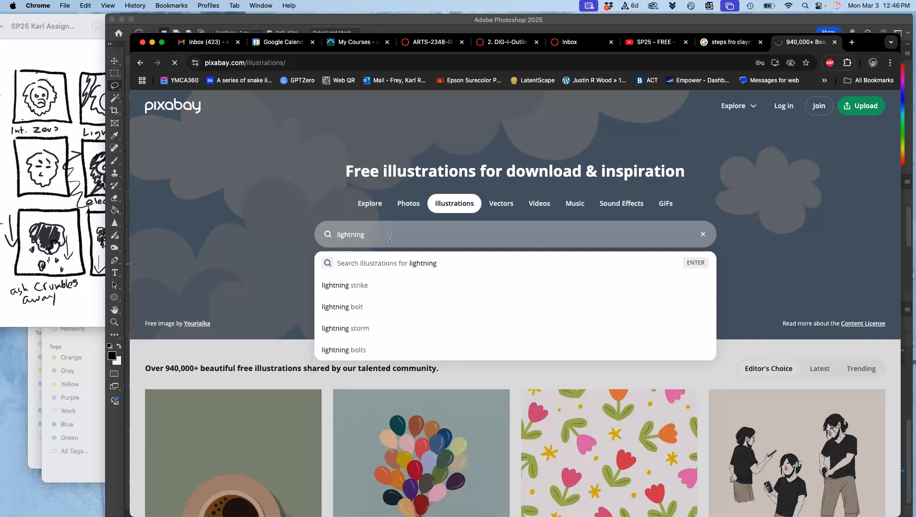
# Step: Browse the lightning results and open the yellow 3D lightning bolt with transparent background in a new tab
pyautogui.scroll(-3, 554, 342)
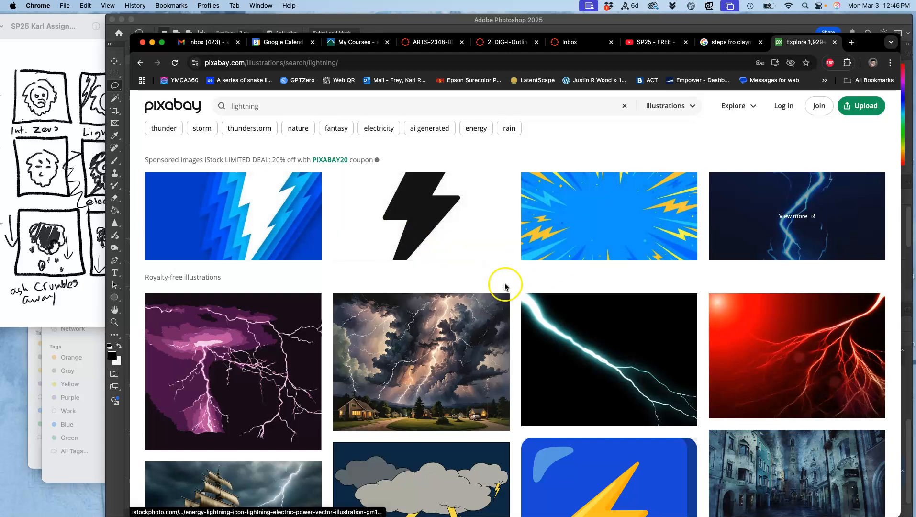
pyautogui.scroll(-8, 505, 286)
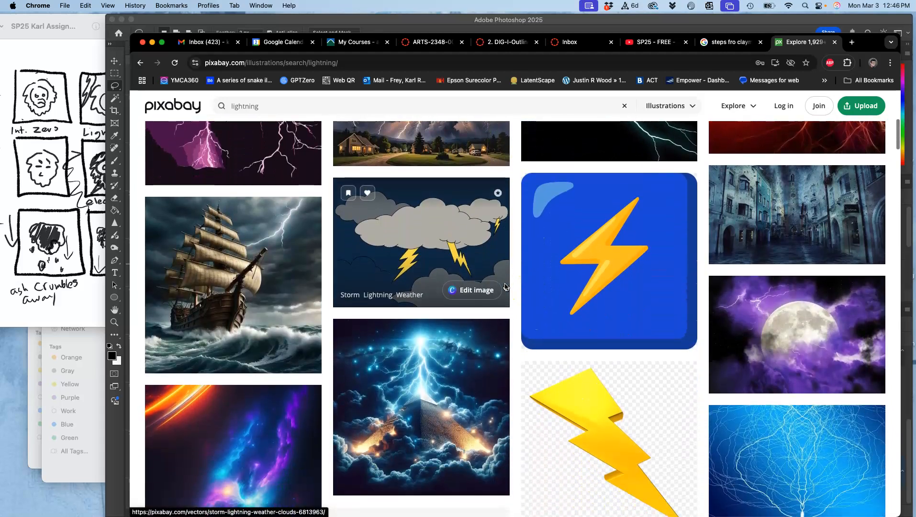
pyautogui.scroll(-5, 505, 286)
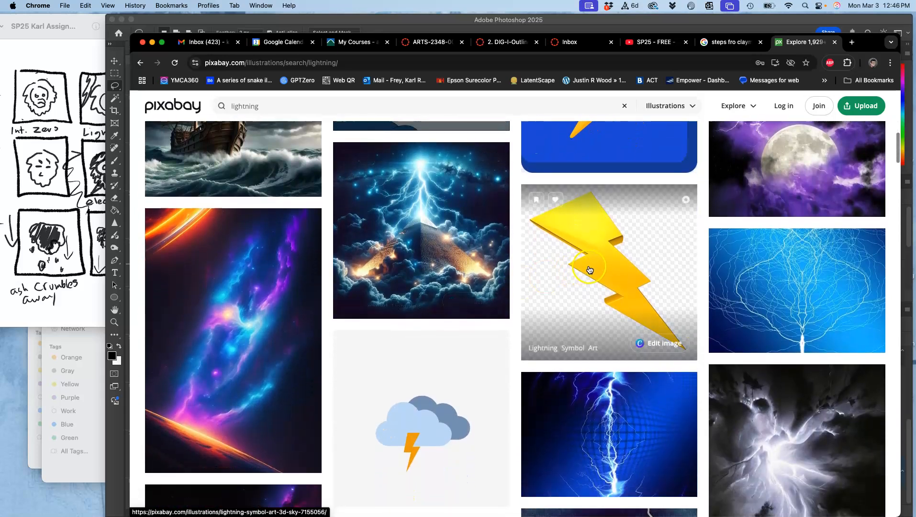
pyautogui.click(616, 272)
# Step: Look further through the lightning results and open the hand-drawn black outline lightning bolt in a new tab
pyautogui.scroll(-13, 537, 359)
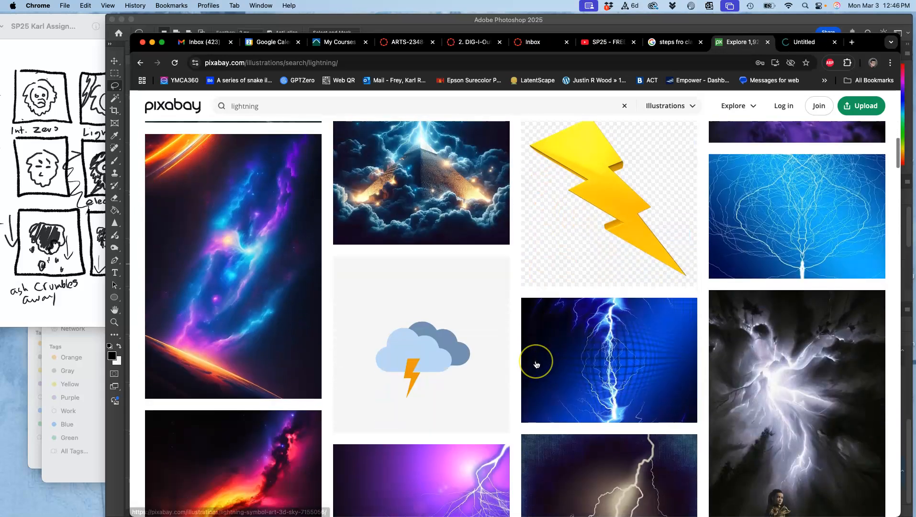
pyautogui.scroll(-13, 536, 365)
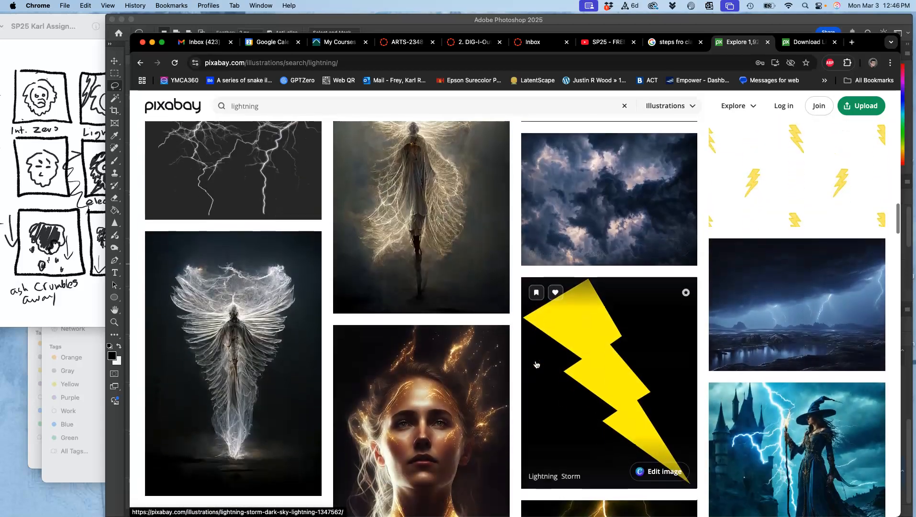
pyautogui.scroll(2, 536, 364)
pyautogui.scroll(-7, 536, 365)
pyautogui.scroll(-16, 536, 365)
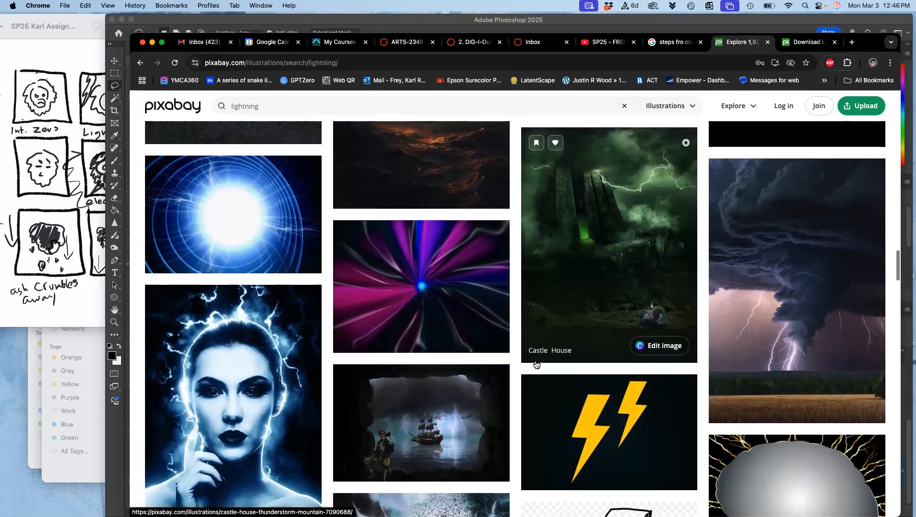
pyautogui.scroll(-1, 537, 364)
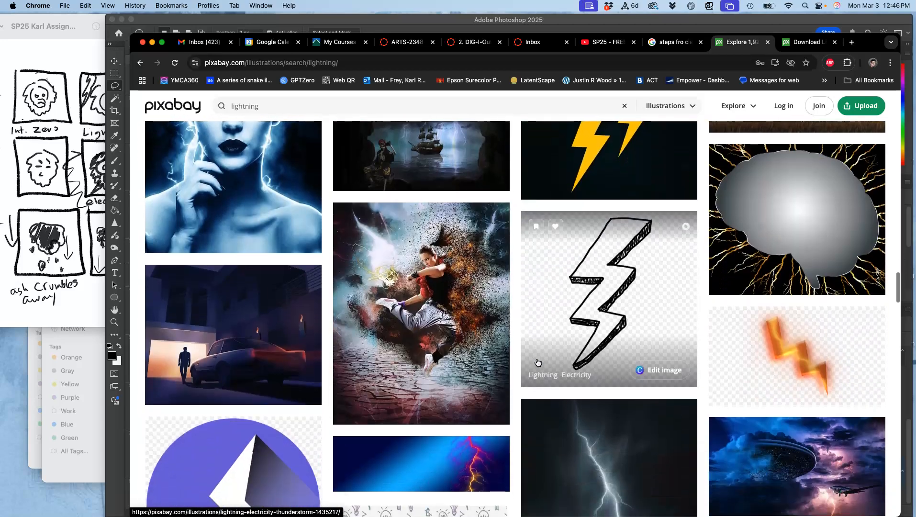
pyautogui.rightClick(605, 304)
pyautogui.click(622, 307)
# Step: Browse the remaining lightning results, and view the yellow 3D bolt page and the hand-drawn bolt page to compare them
pyautogui.scroll(-10, 522, 381)
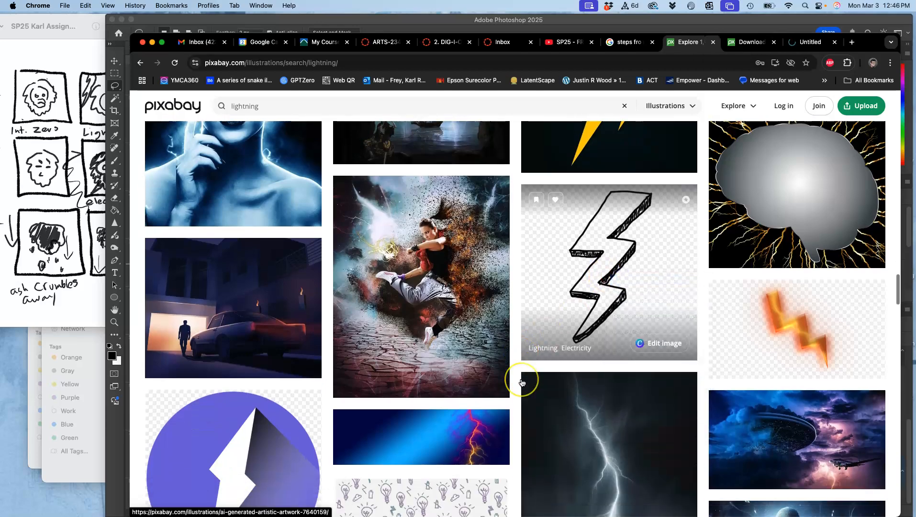
pyautogui.scroll(-15, 521, 382)
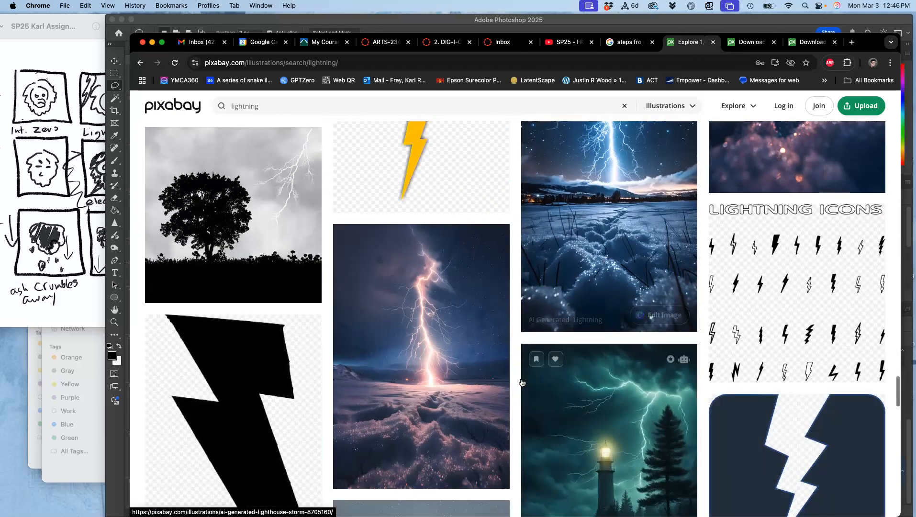
pyautogui.scroll(-20, 521, 382)
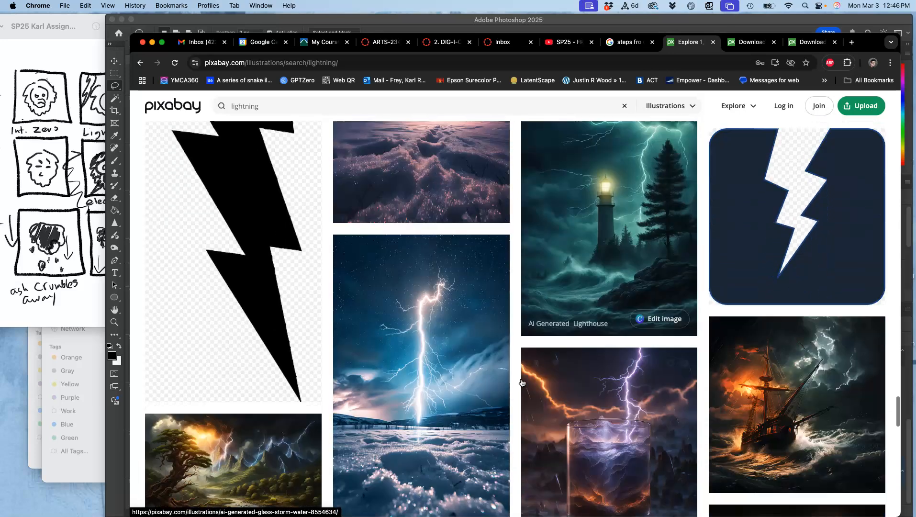
pyautogui.scroll(-4, 522, 382)
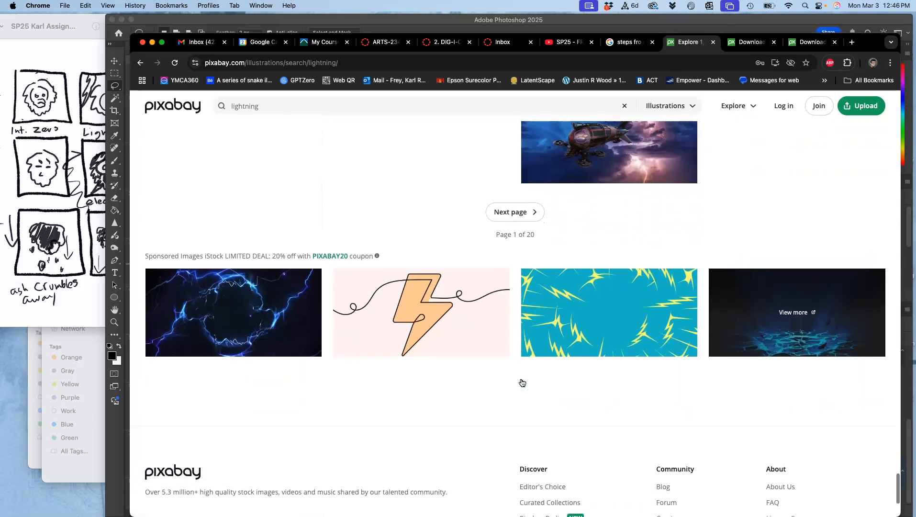
pyautogui.scroll(5, 521, 382)
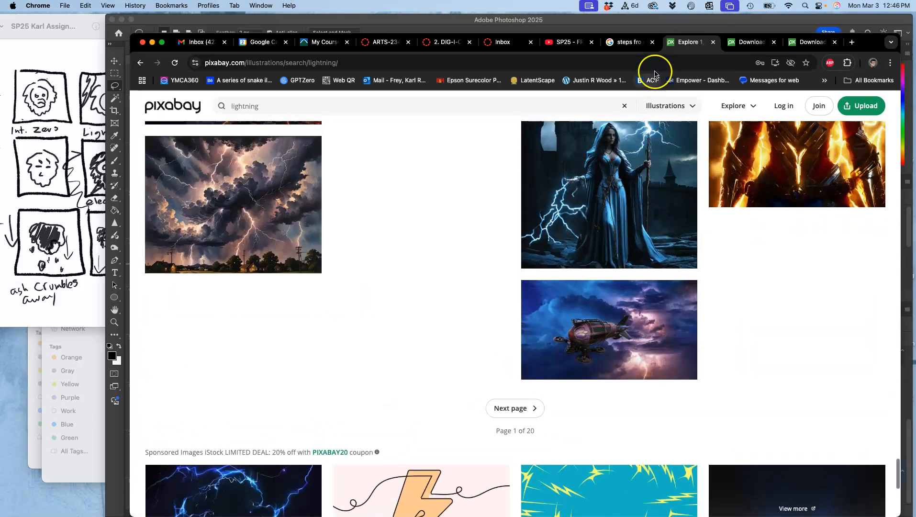
pyautogui.click(745, 42)
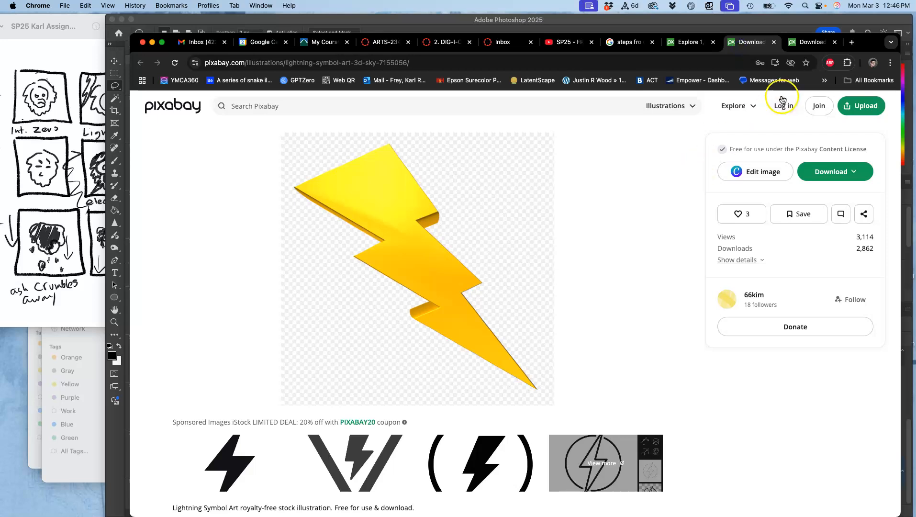
pyautogui.click(816, 42)
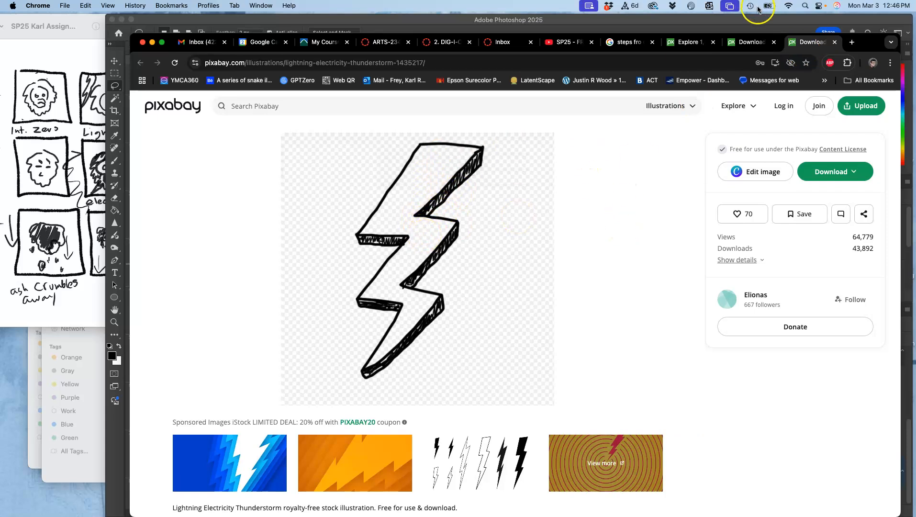
# Step: Recheck the yellow 3D bolt page, and download the hand-drawn black outline lightning bolt as a 1280×1280 PNG
pyautogui.click(746, 43)
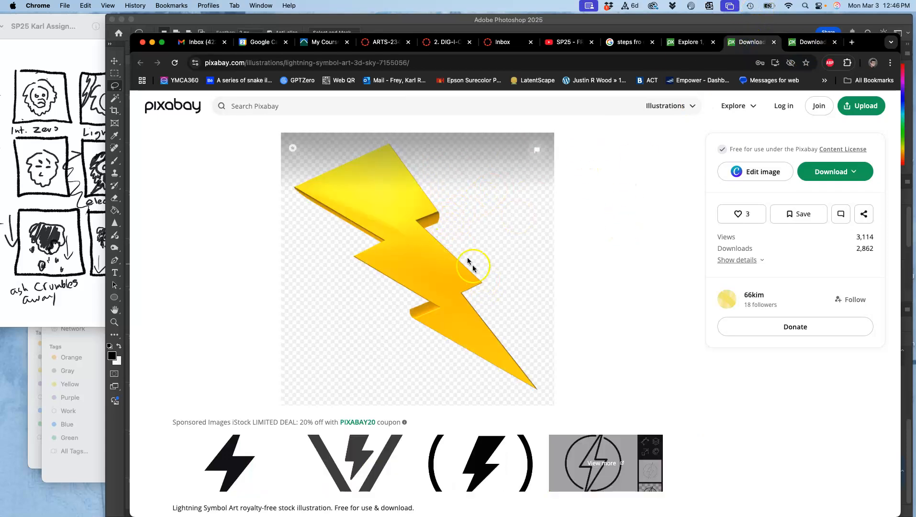
pyautogui.click(805, 46)
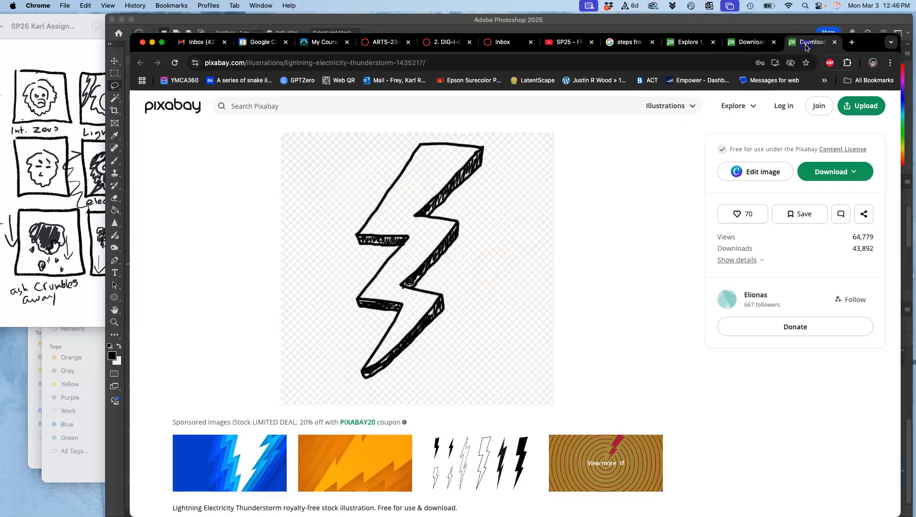
pyautogui.click(839, 163)
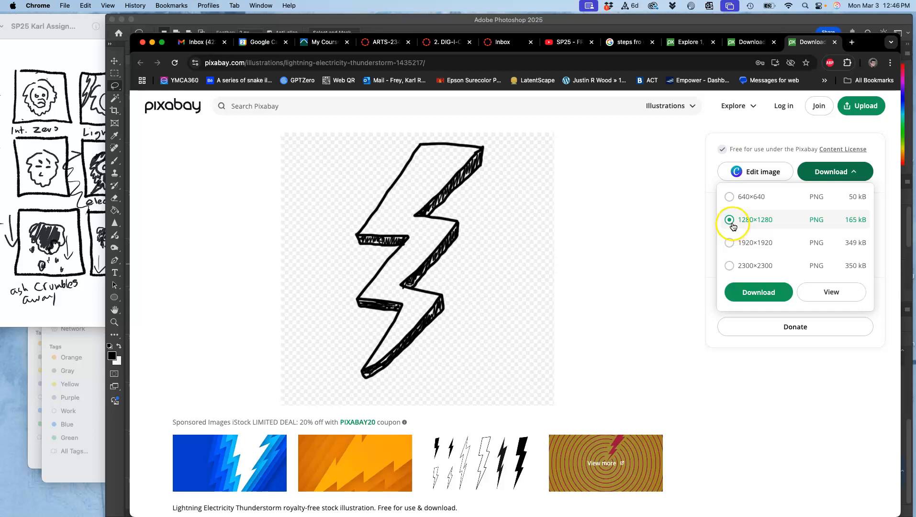
pyautogui.click(757, 292)
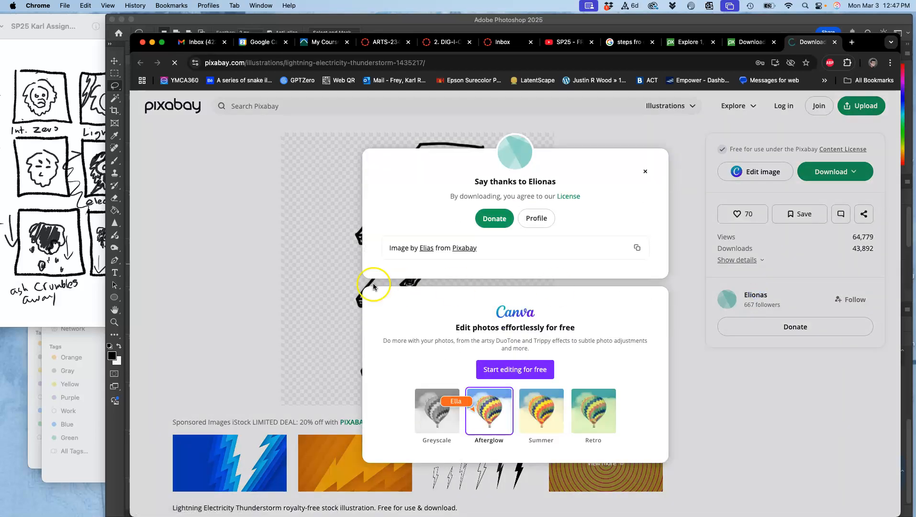
# Step: Switch to Photoshop and place the downloaded lightning-1435217_1280 image into the ASSETS document
pyautogui.click(235, 21)
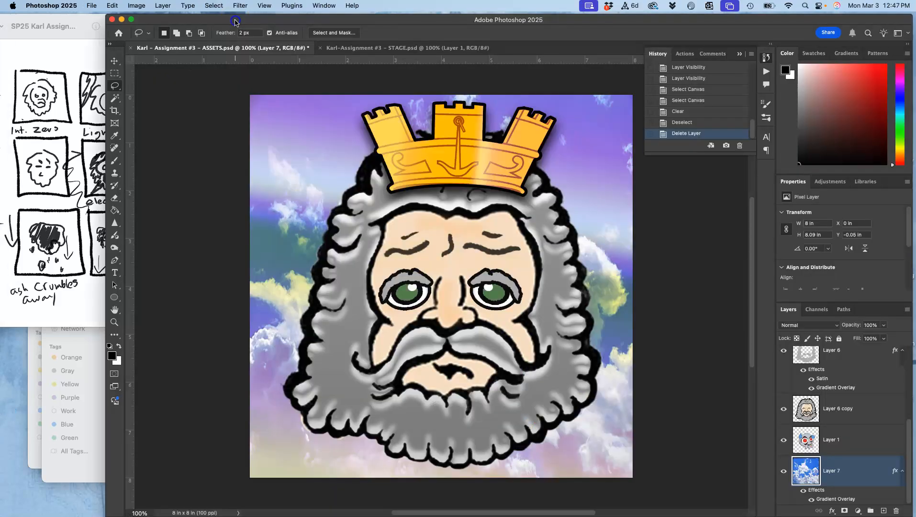
pyautogui.moveTo(10, 359)
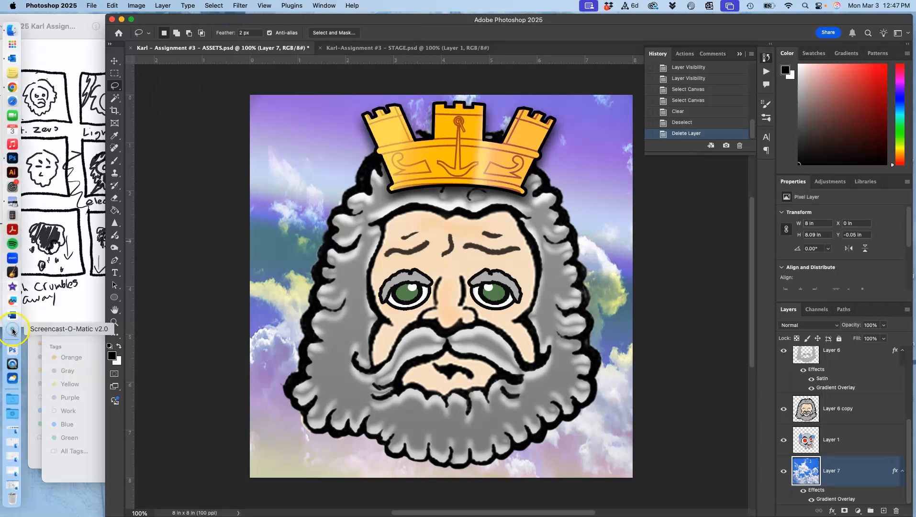
pyautogui.click(12, 415)
pyautogui.moveTo(68, 150); pyautogui.dragTo(410, 224)
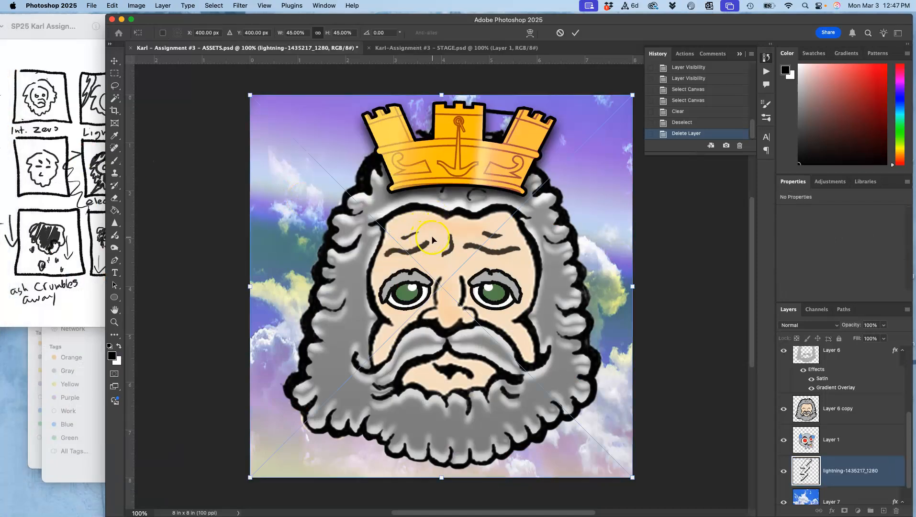
# Step: Bring the lightning-1435217_1280 layer to the top of the layer stack, above the Right eye group
pyautogui.moveTo(807, 471); pyautogui.dragTo(808, 402)
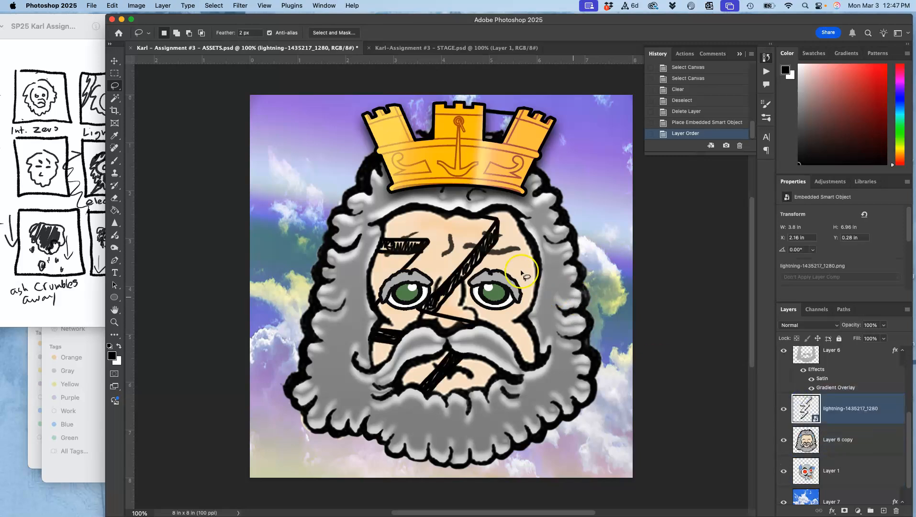
pyautogui.press('super+equal')
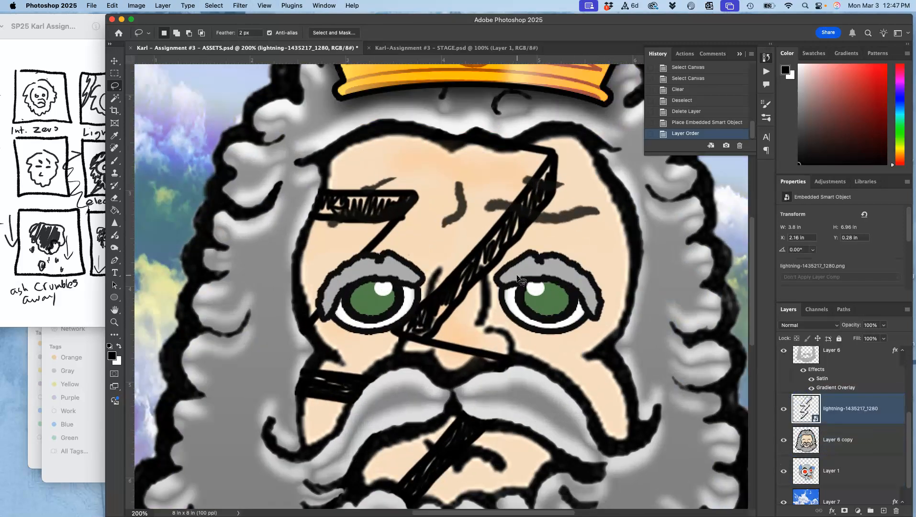
pyautogui.press('super+bracketright')
pyautogui.press('super+bracketright')
pyautogui.press('super+bracketright')
pyautogui.press('super+bracketright')
pyautogui.press('super+bracketright')
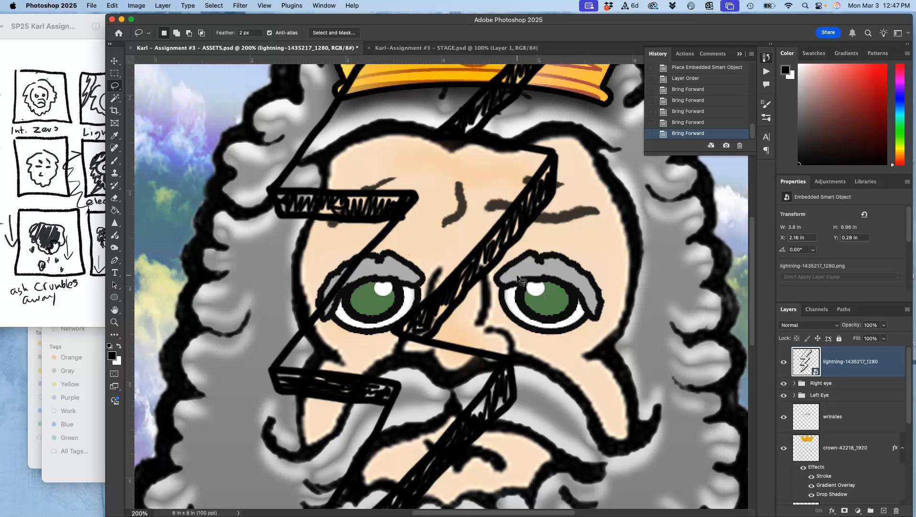
pyautogui.press('super+minus')
pyautogui.press('super+minus')
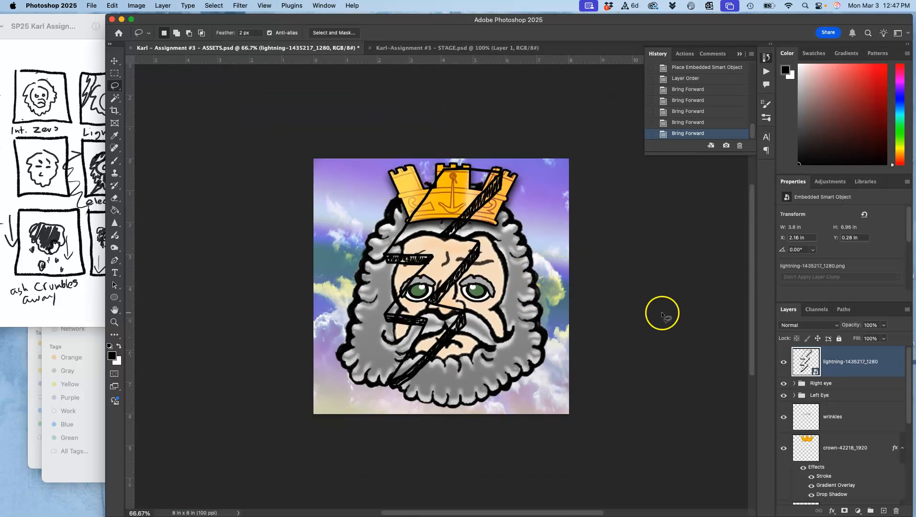
# Step: Rasterize the lightning layer and fill the inside of the bolt with yellow using the Paint Bucket
pyautogui.rightClick(838, 373)
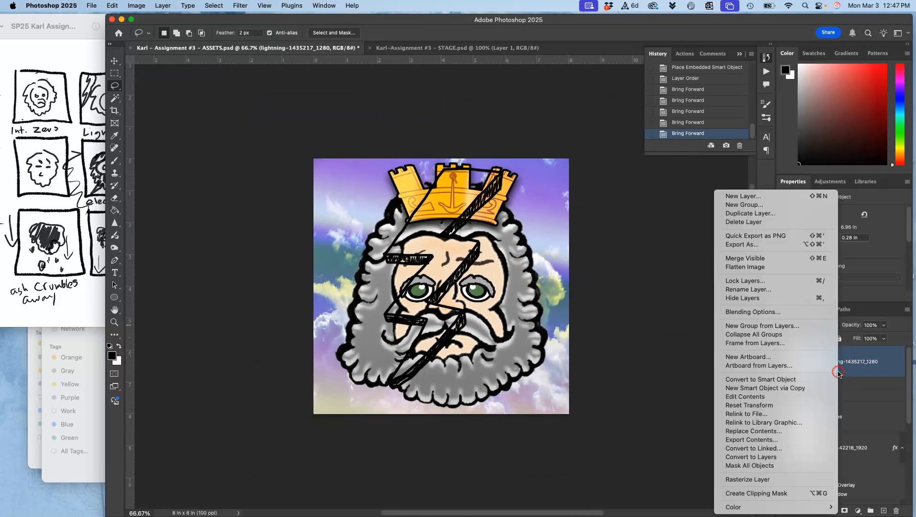
pyautogui.click(771, 480)
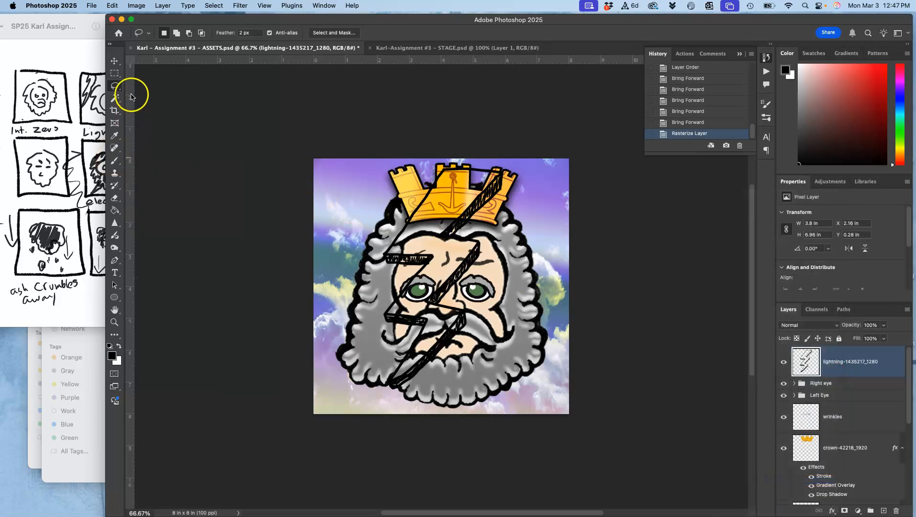
pyautogui.click(115, 211)
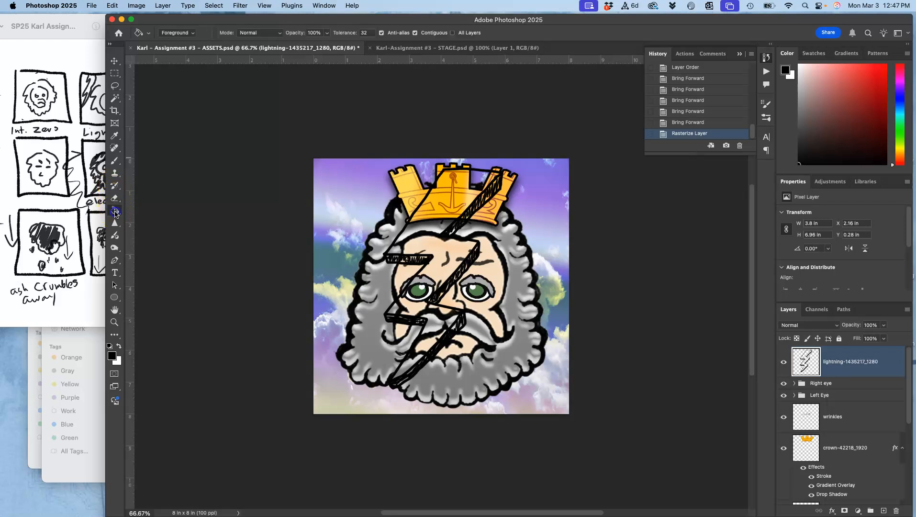
pyautogui.click(142, 220)
pyautogui.click(900, 149)
pyautogui.click(862, 101)
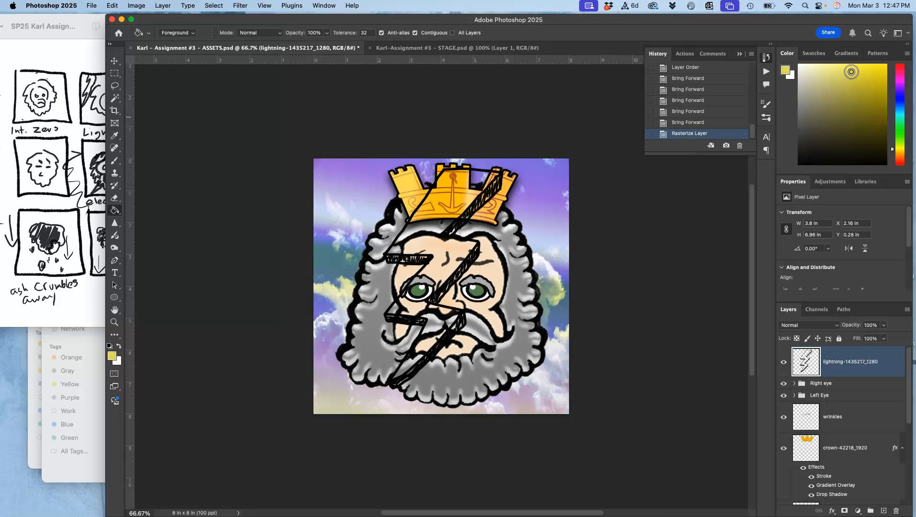
pyautogui.click(449, 256)
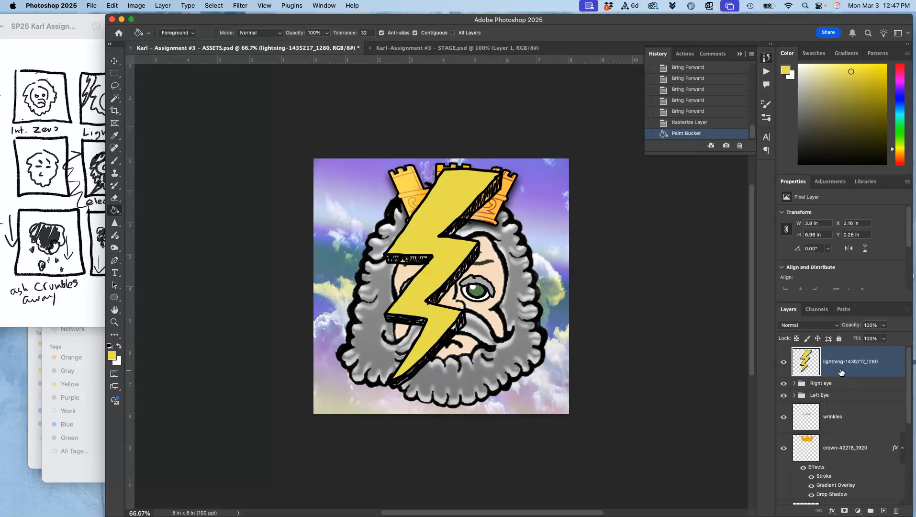
# Step: Duplicate the yellow lightning layer, hide the original, and check the storyboard sketch for the bolt's placement
pyautogui.hotkey('ctrl', 'j')
pyautogui.click(783, 393)
pyautogui.click(96, 110)
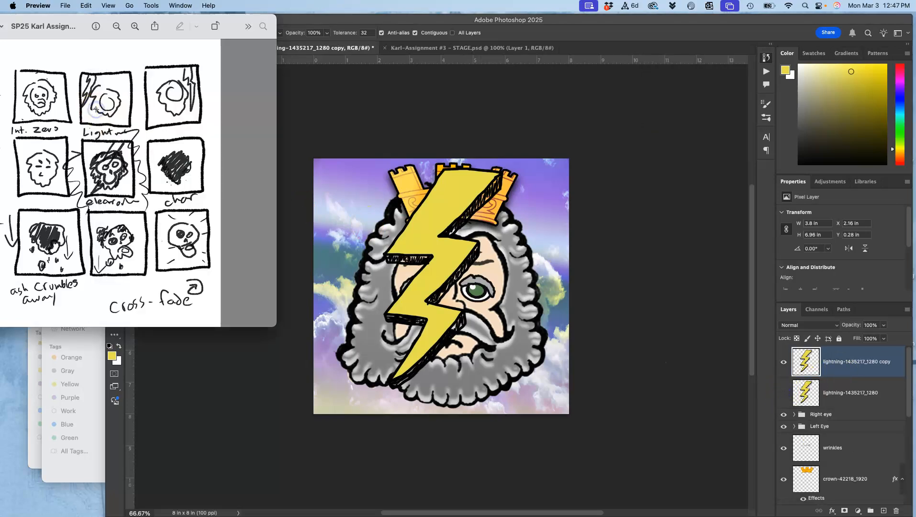
pyautogui.click(442, 208)
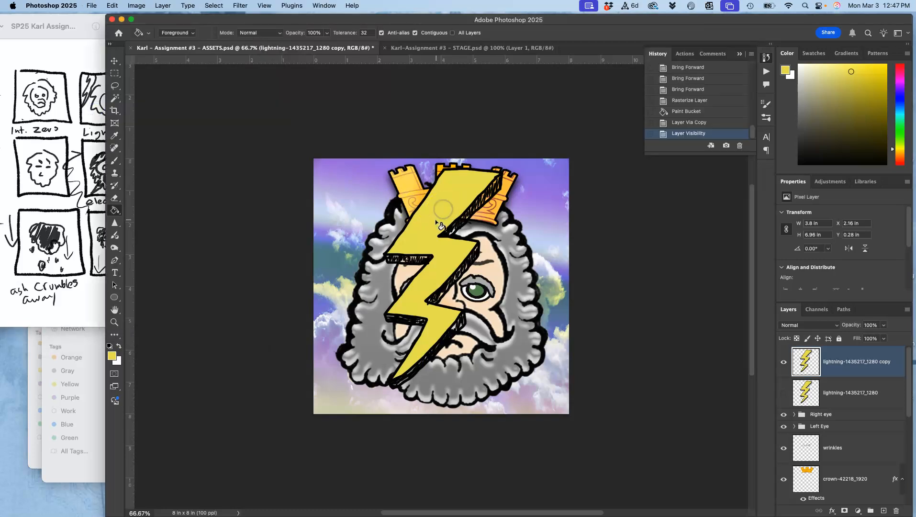
# Step: Move the lightning copy to the canvas's upper-left corner, beside the crown and partly beyond the top edge
pyautogui.click(115, 61)
pyautogui.moveTo(428, 208); pyautogui.dragTo(365, 69)
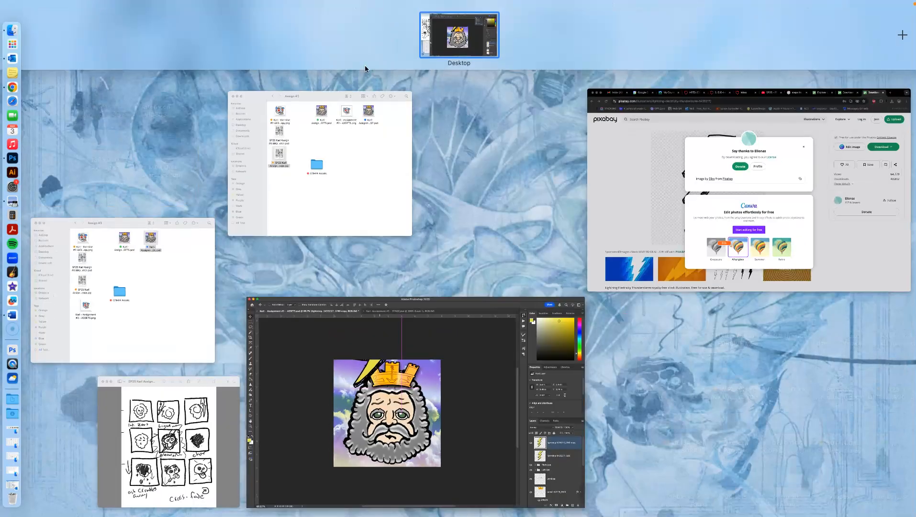
pyautogui.click(325, 374)
pyautogui.moveTo(454, 268); pyautogui.dragTo(358, 155)
pyautogui.moveTo(293, 134); pyautogui.dragTo(398, 194)
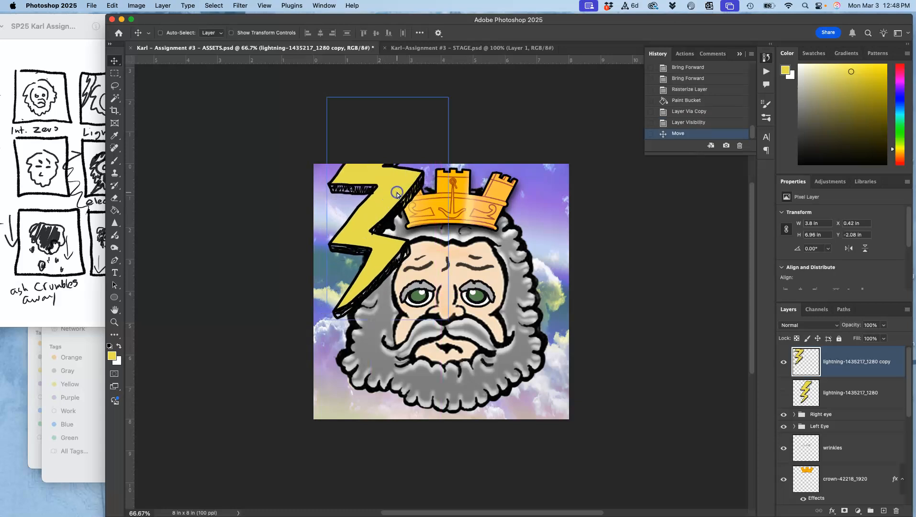
# Step: Rotate the lightning copy clockwise by about 8.45° and shift it slightly down in the upper-left corner
pyautogui.press('super+t')
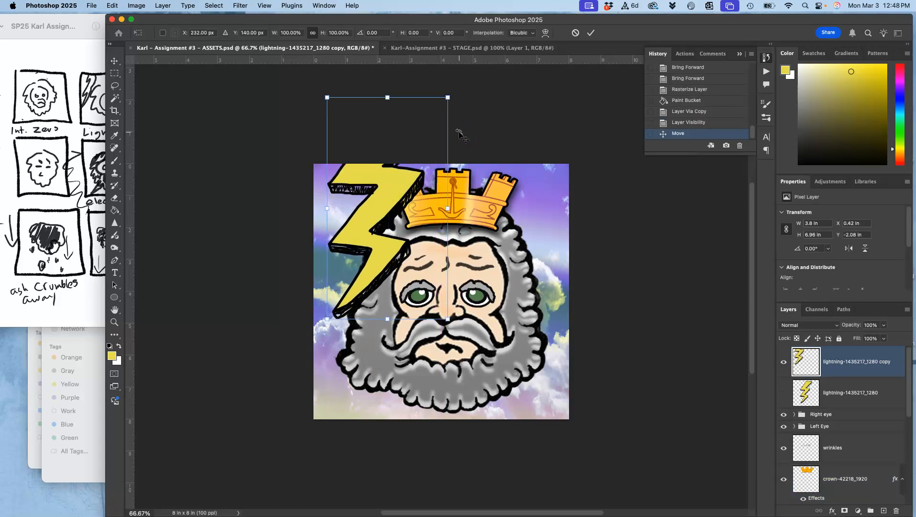
pyautogui.moveTo(475, 115); pyautogui.dragTo(480, 133)
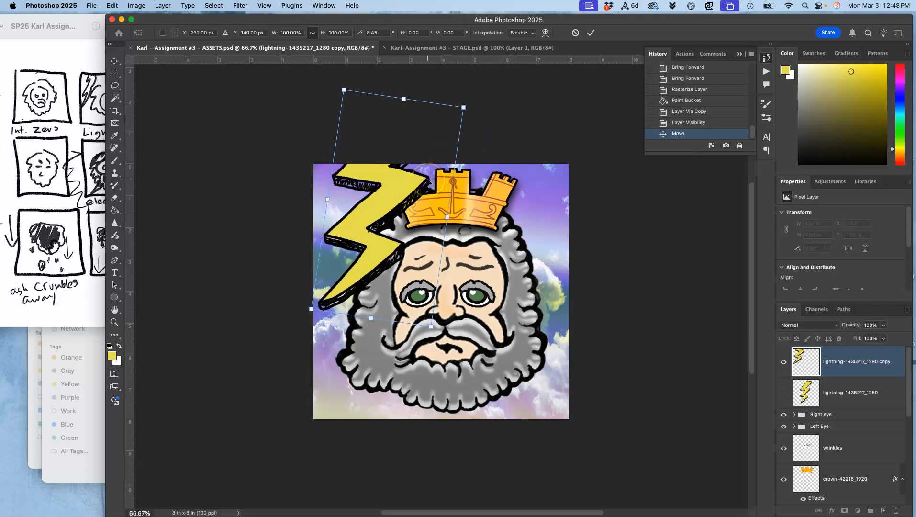
pyautogui.moveTo(392, 194); pyautogui.dragTo(385, 211)
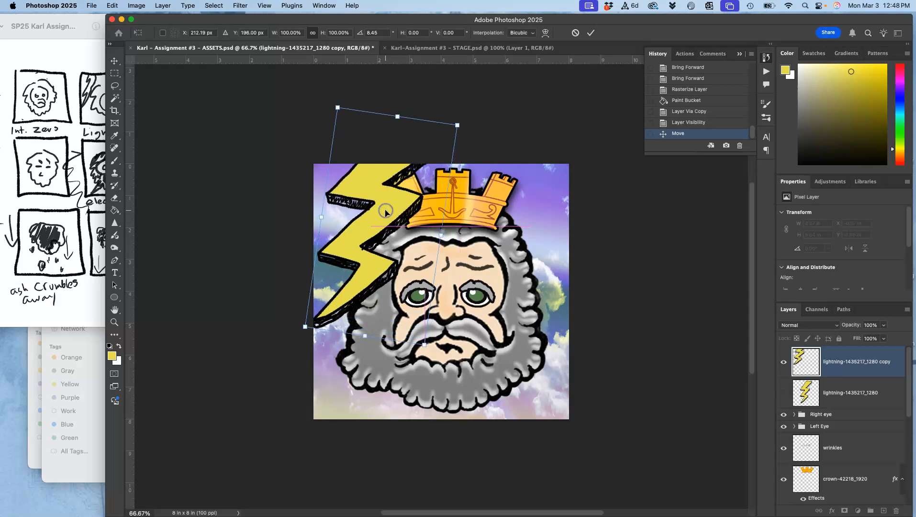
pyautogui.press('Return')
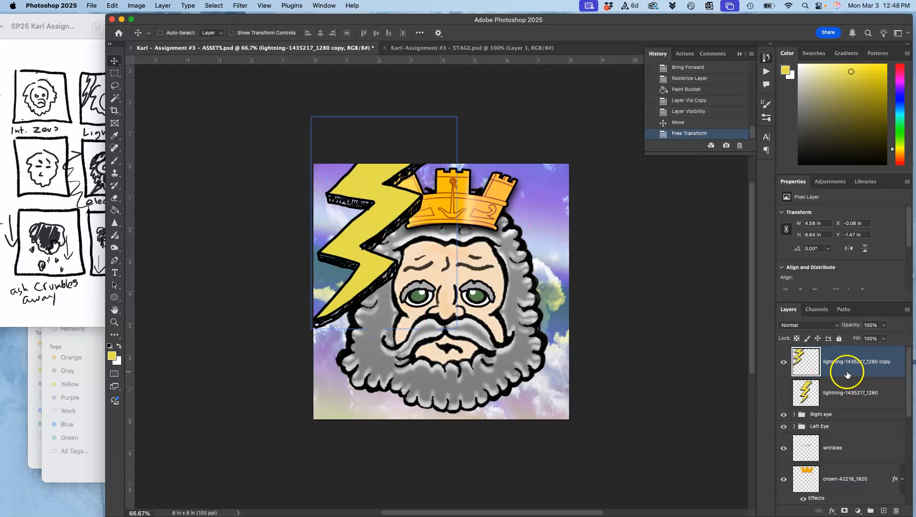
# Step: Send the lightning copy backward in the stack so it sits between Layer 6 copy and Layer 1, behind the head
pyautogui.press('super+bracketleft')
pyautogui.press('super+bracketleft')
pyautogui.press('super+bracketleft')
pyautogui.press('super+bracketleft')
pyautogui.press('super+bracketleft')
pyautogui.press('super+bracketleft')
pyautogui.press('super+bracketleft')
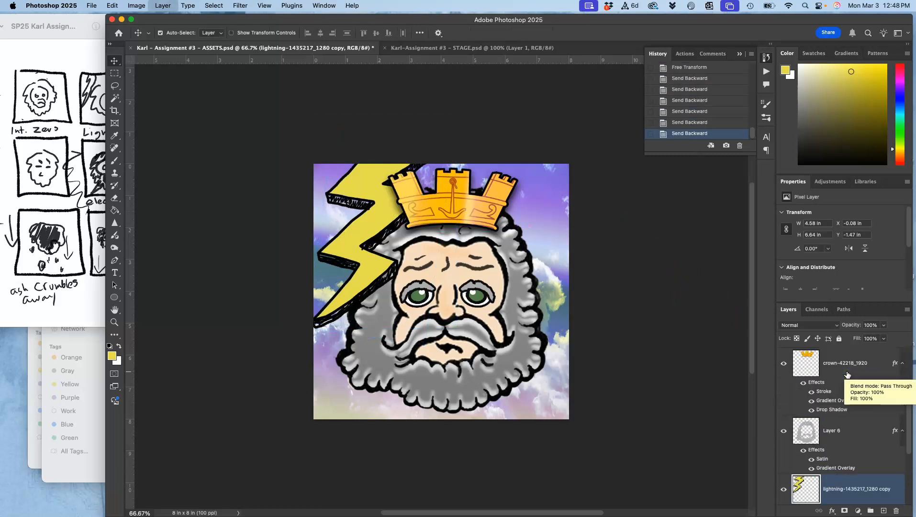
pyautogui.scroll(-2, 847, 373)
pyautogui.press('super+bracketright')
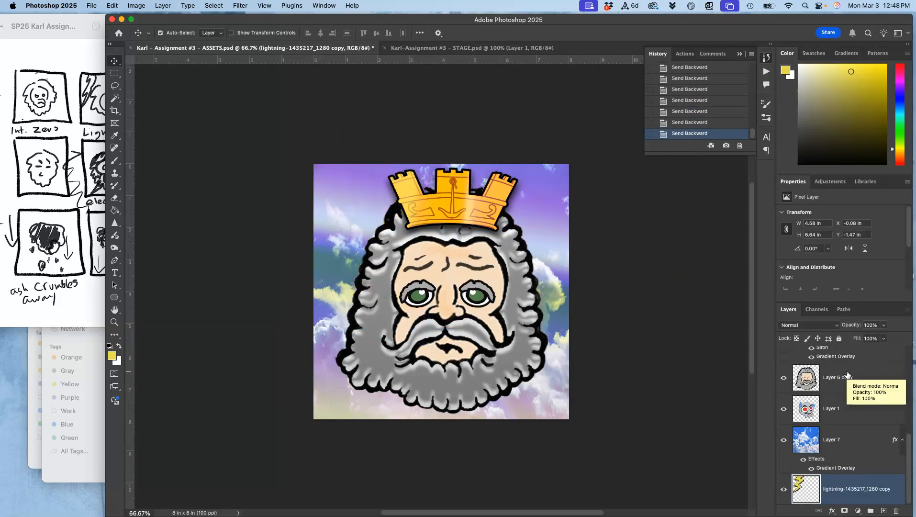
pyautogui.press('super+bracketright')
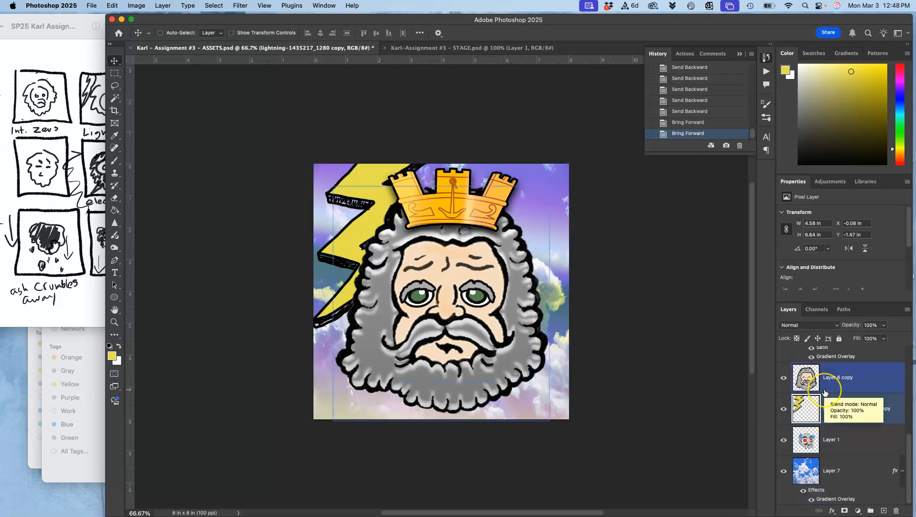
# Step: Add a new empty layer at the top of the stack, above the hidden original lightning layer
pyautogui.scroll(8, 825, 392)
pyautogui.scroll(-8, 824, 393)
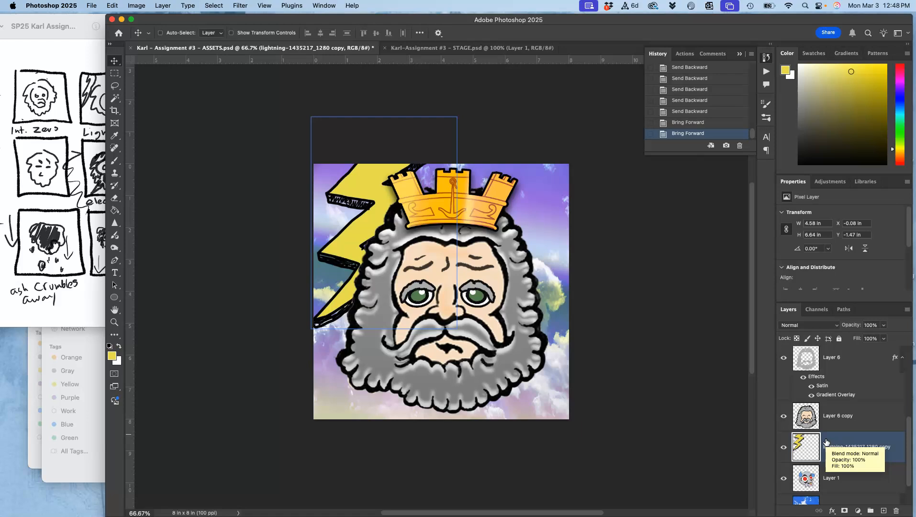
pyautogui.scroll(4, 825, 441)
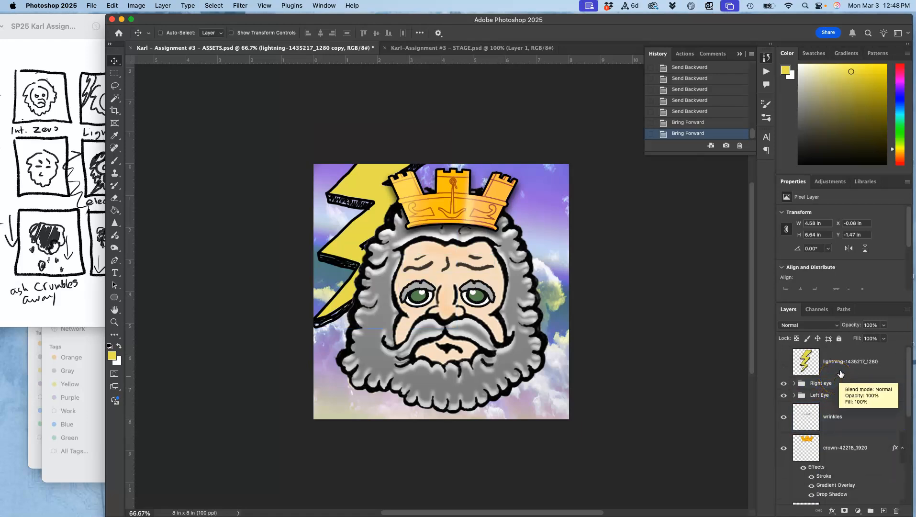
pyautogui.click(840, 371)
pyautogui.keyDown('super'); pyautogui.click(872, 484); pyautogui.keyUp('super')
pyautogui.click(883, 511)
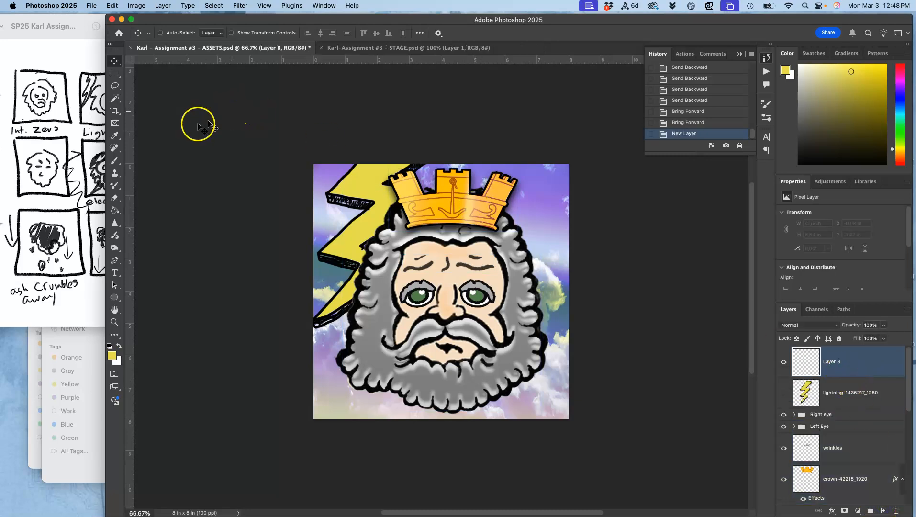
# Step: Fill the new top layer with white in Normal mode and lower the layer's opacity to 29%
pyautogui.click(114, 6)
pyautogui.click(132, 146)
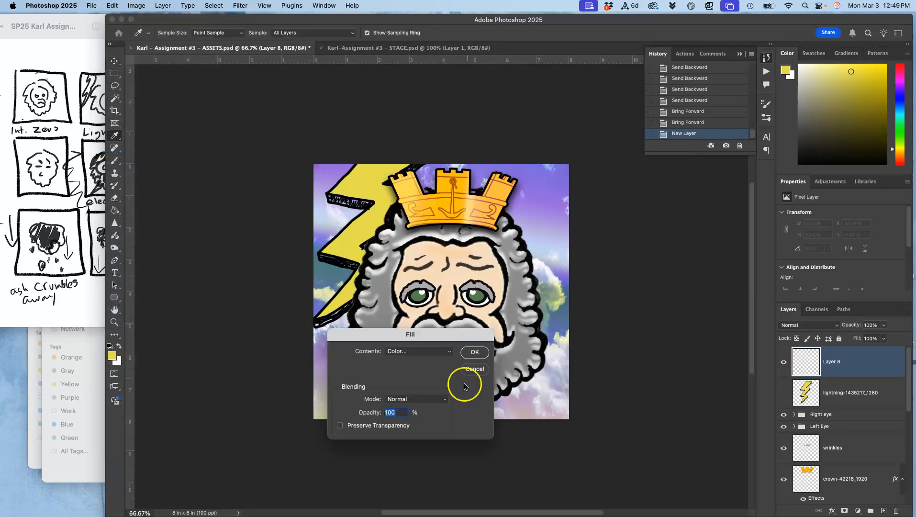
pyautogui.click(420, 354)
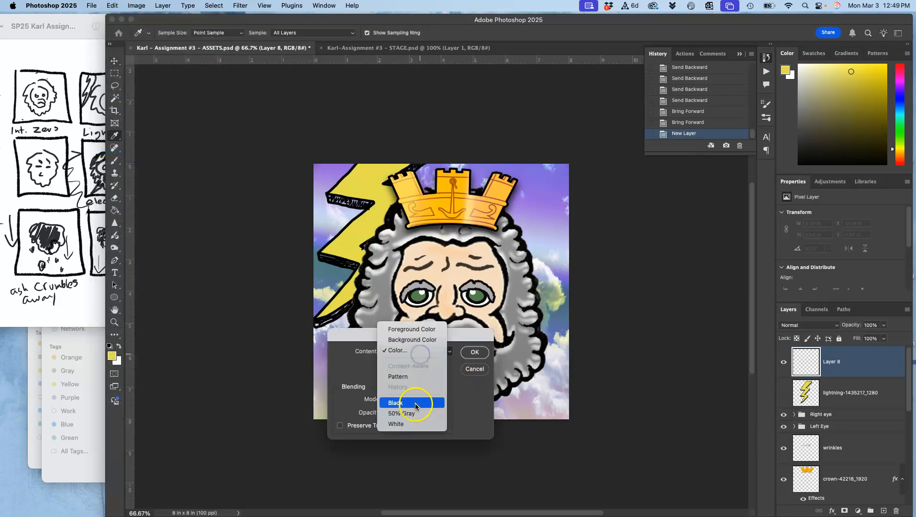
pyautogui.click(412, 424)
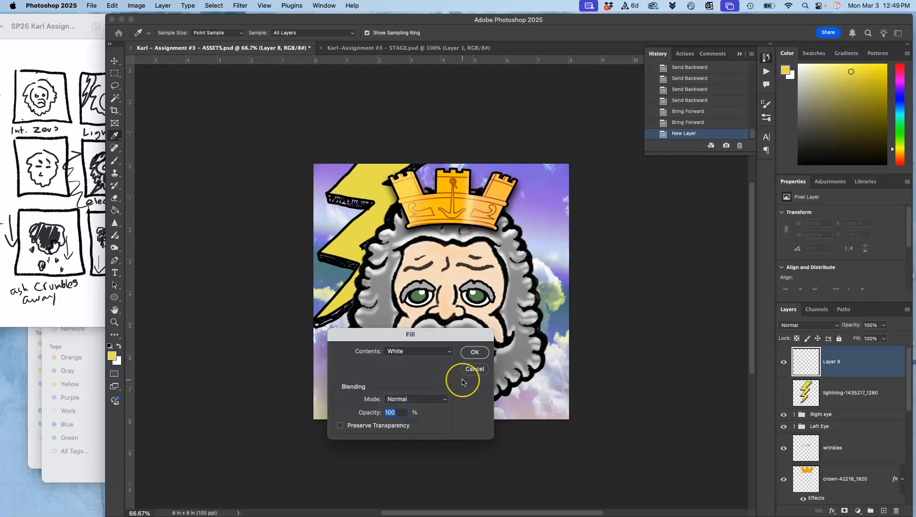
pyautogui.click(474, 353)
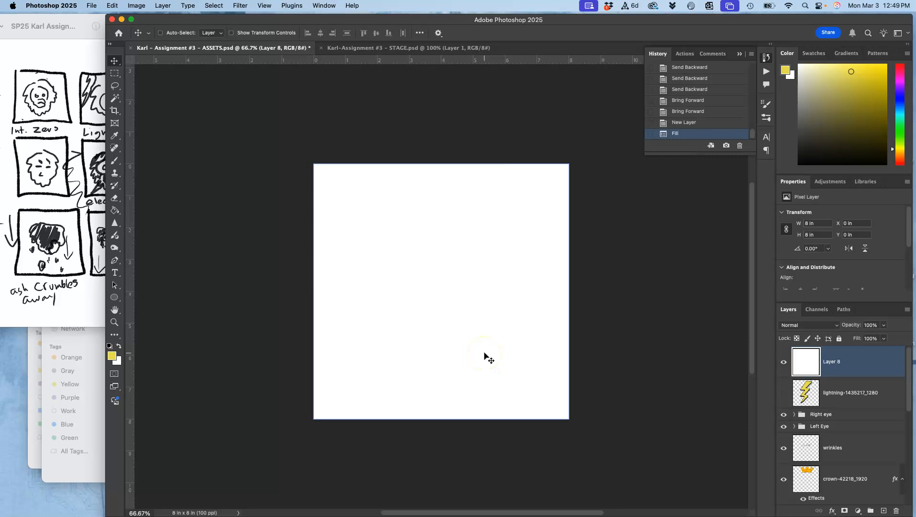
pyautogui.click(882, 326)
pyautogui.moveTo(882, 336); pyautogui.dragTo(853, 337)
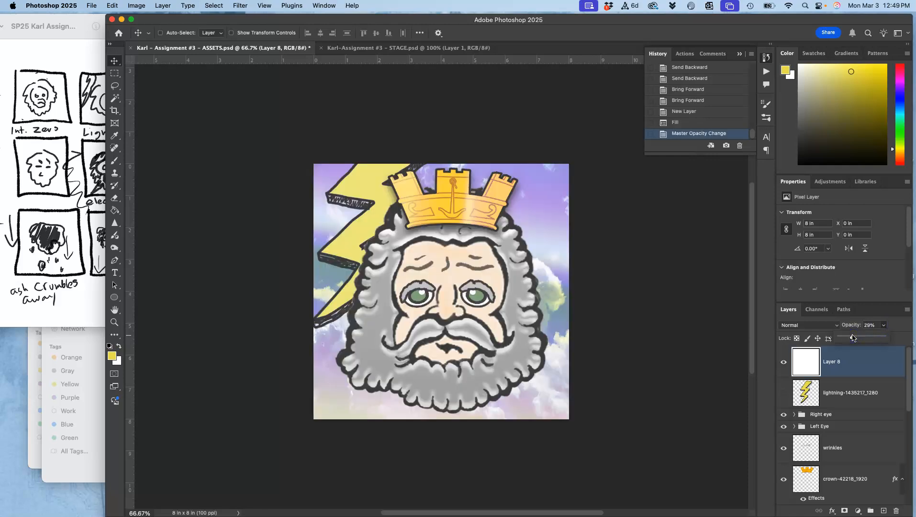
# Step: Compare the artwork with and without the semi-transparent white top layer by hiding and showing it several times
pyautogui.click(784, 368)
pyautogui.click(784, 367)
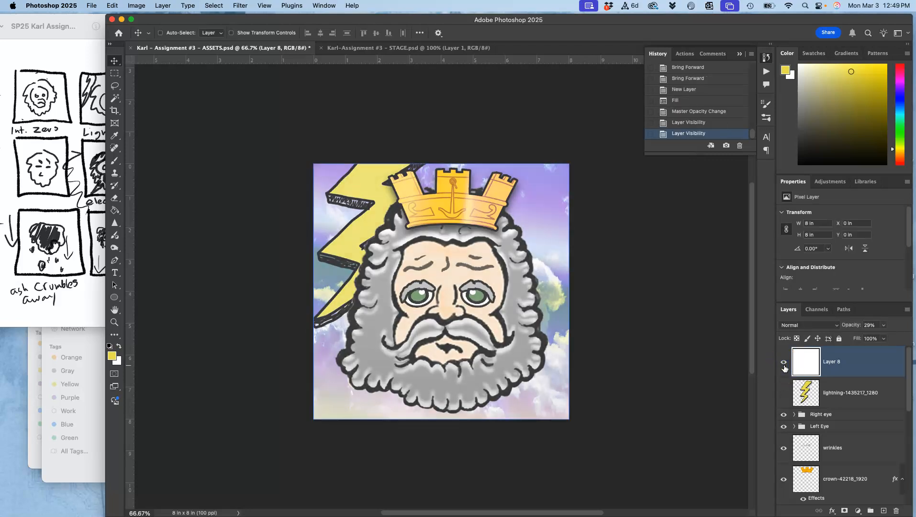
pyautogui.click(784, 367)
pyautogui.click(785, 368)
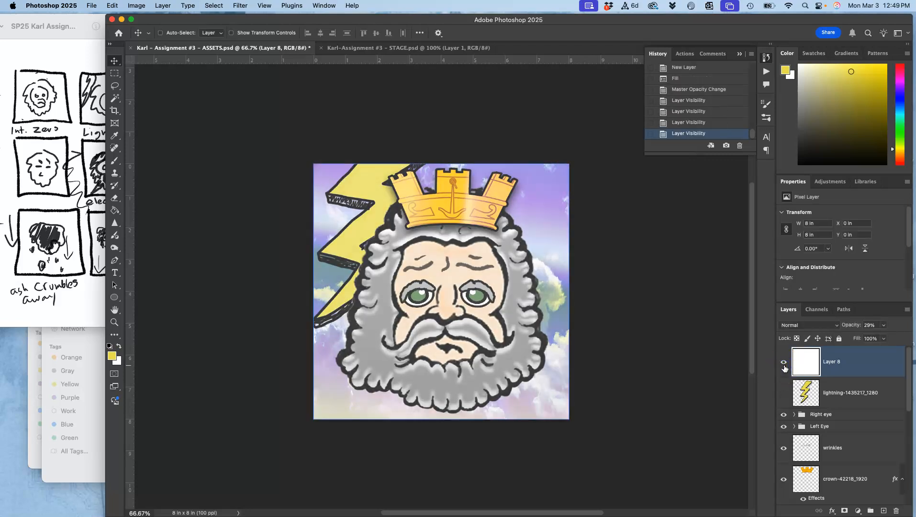
pyautogui.click(784, 367)
pyautogui.click(784, 368)
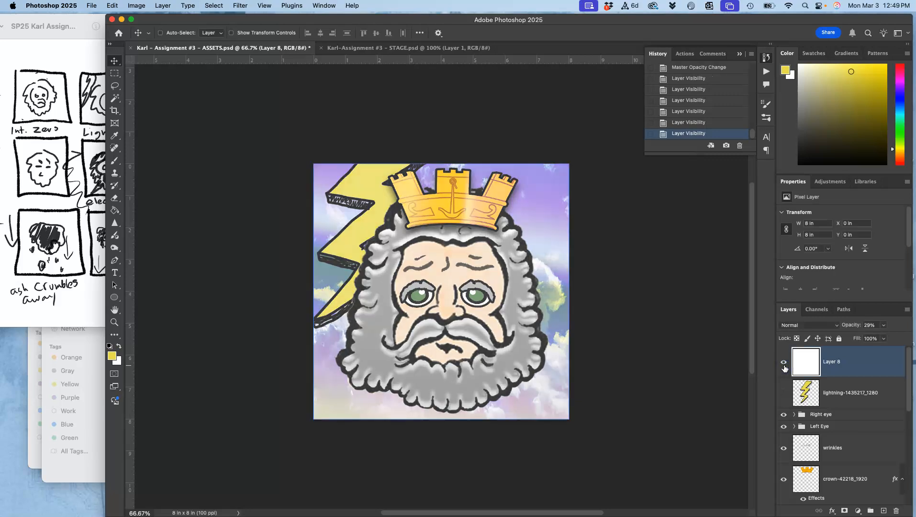
pyautogui.click(784, 367)
pyautogui.click(784, 367)
# Step: Add a Gradient Overlay effect to Layer 8 using the yellow-to-pink preset from the Oranges group
pyautogui.doubleClick(865, 366)
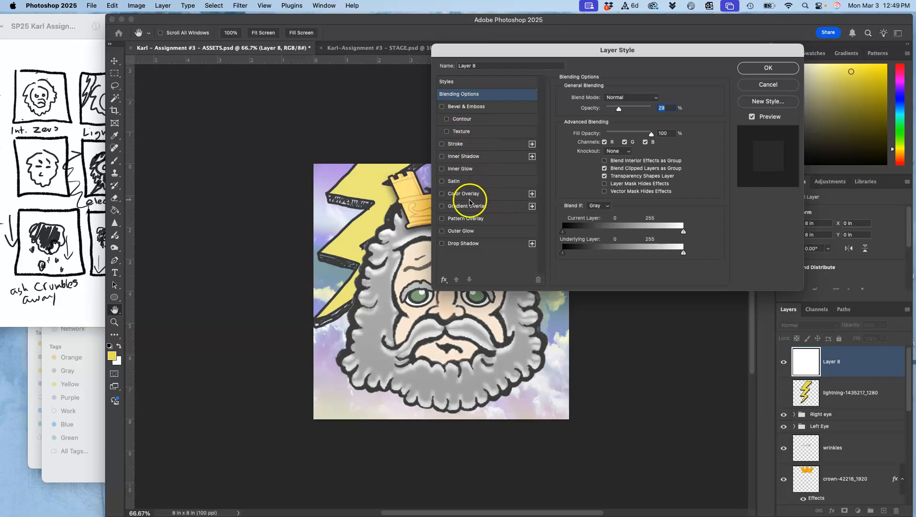
pyautogui.click(452, 208)
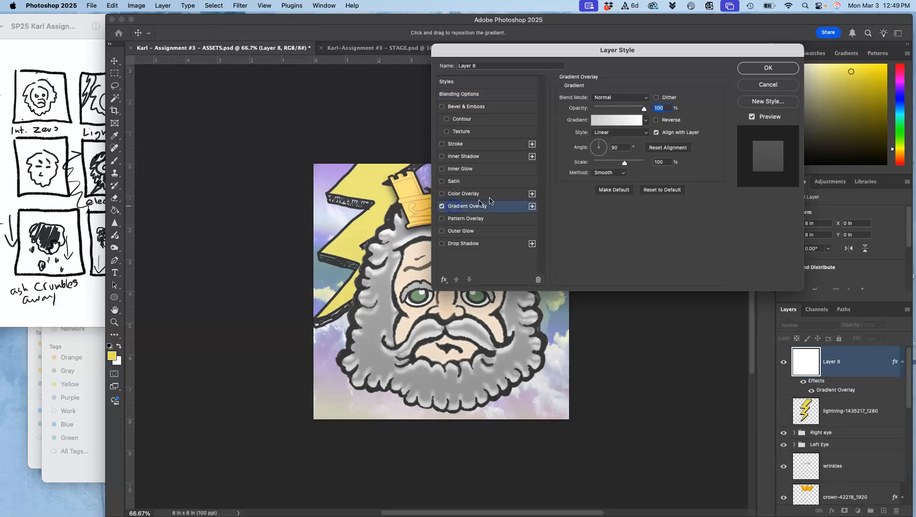
pyautogui.click(646, 122)
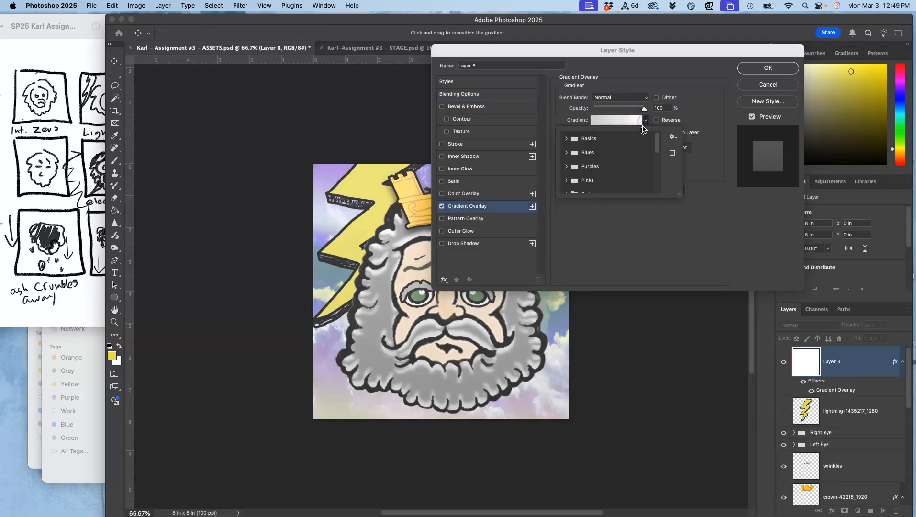
pyautogui.scroll(-5, 612, 168)
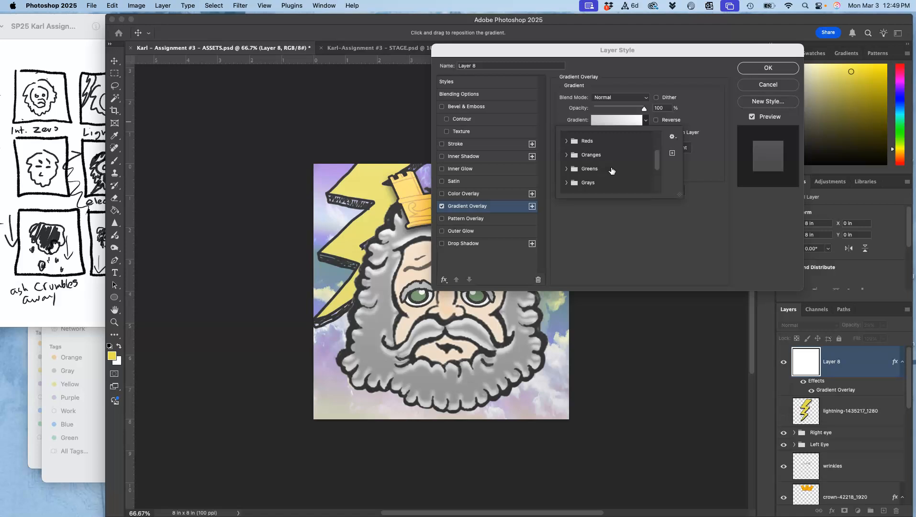
pyautogui.click(566, 154)
pyautogui.scroll(-2, 608, 168)
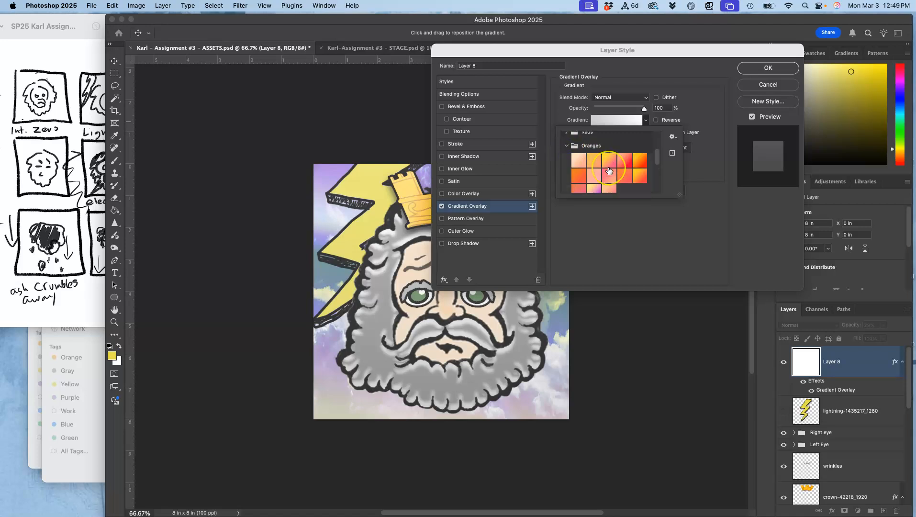
pyautogui.scroll(1, 609, 171)
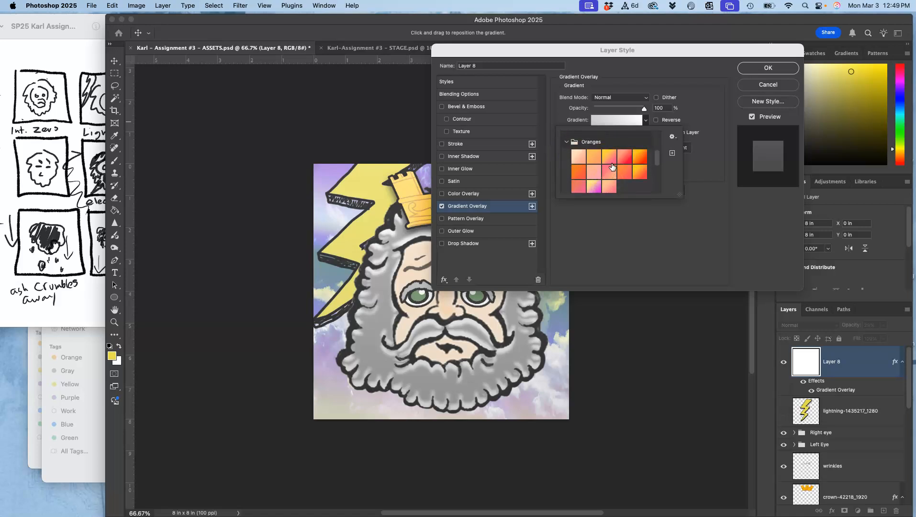
pyautogui.click(611, 158)
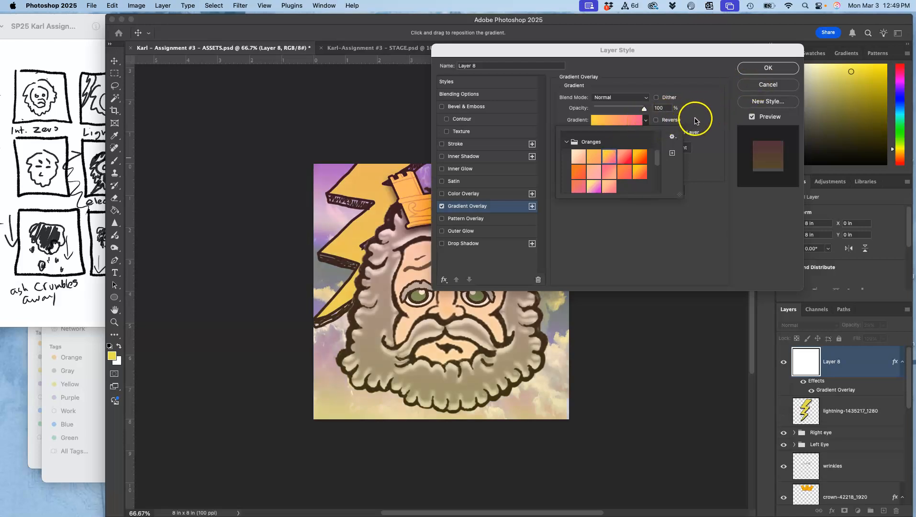
pyautogui.click(708, 102)
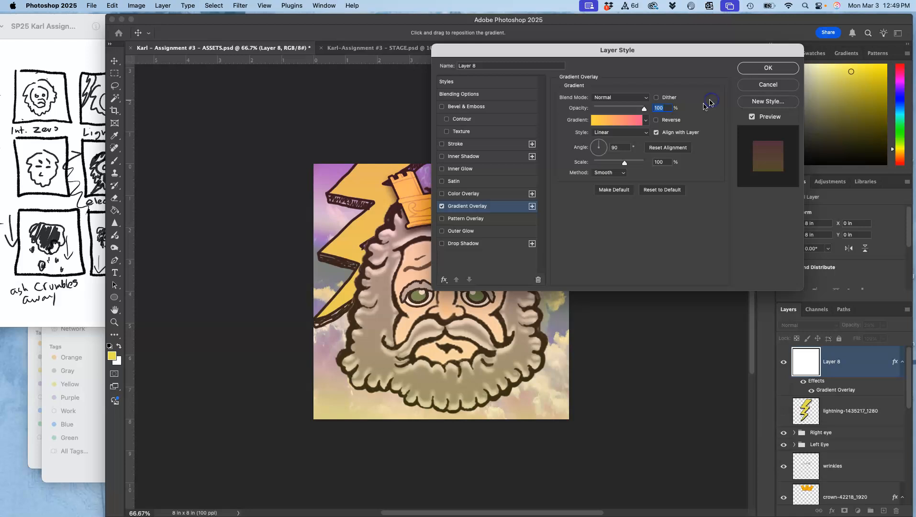
# Step: Set the gradient overlay's style to Radial and its scale to 150%
pyautogui.click(645, 134)
pyautogui.click(630, 143)
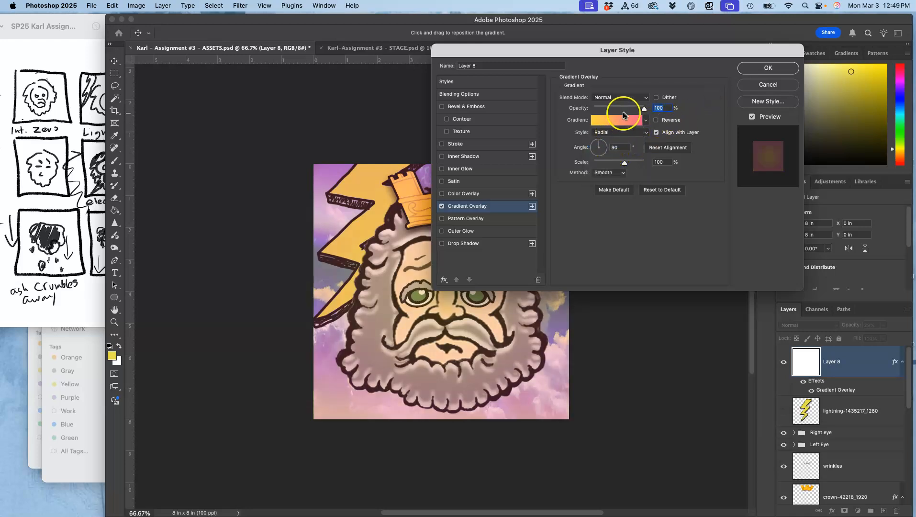
pyautogui.moveTo(614, 165); pyautogui.dragTo(652, 169)
# Step: Edit the overlay gradient and change its starting yellow stop to the pale cream colour fdf8e2
pyautogui.click(627, 121)
pyautogui.click(478, 222)
pyautogui.click(518, 265)
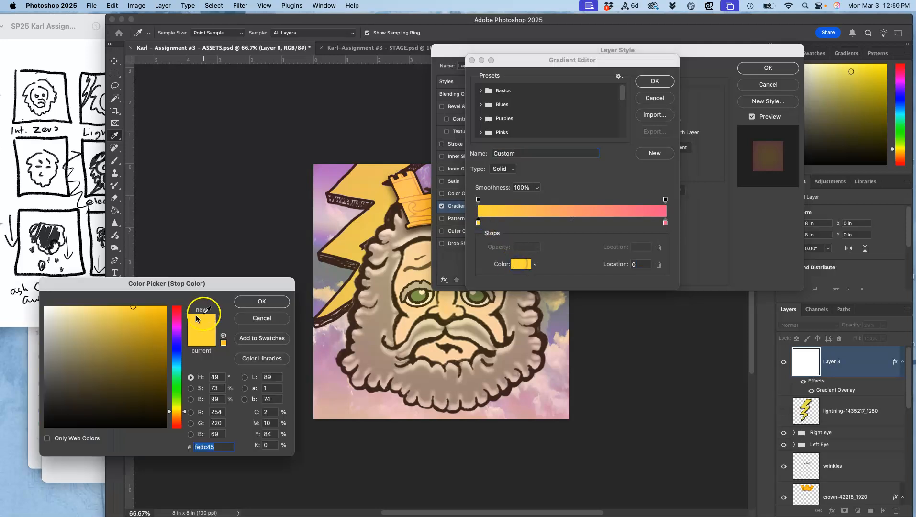
pyautogui.click(84, 330)
pyautogui.moveTo(74, 327); pyautogui.dragTo(65, 307)
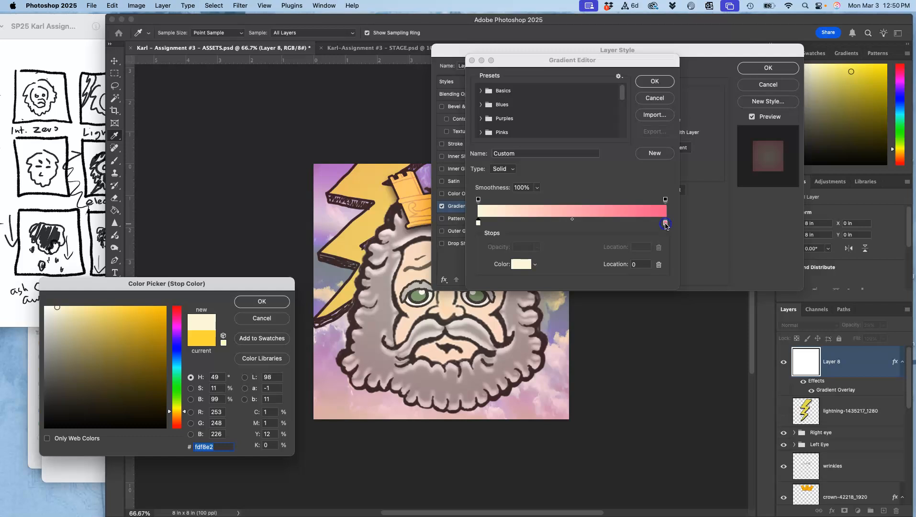
pyautogui.click(268, 301)
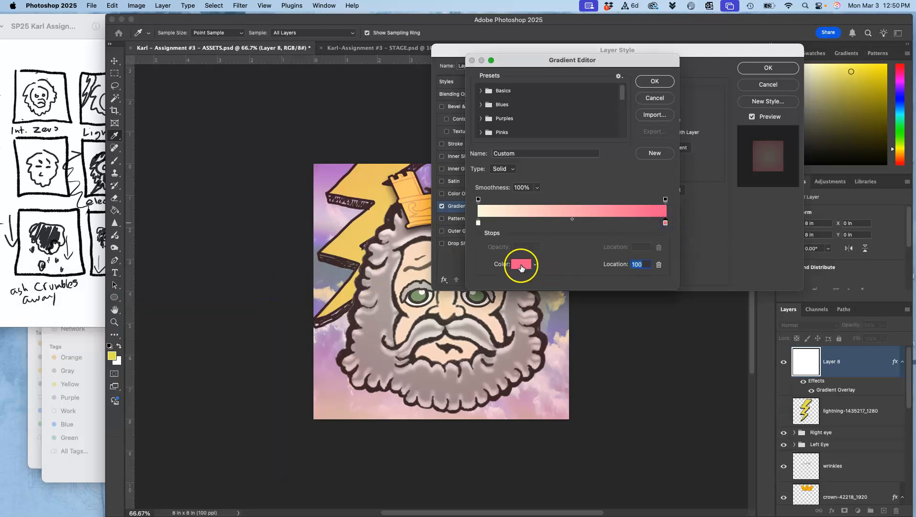
# Step: Change the gradient's pink end stop to the light orange ffc065 and accept the edited gradient
pyautogui.click(521, 264)
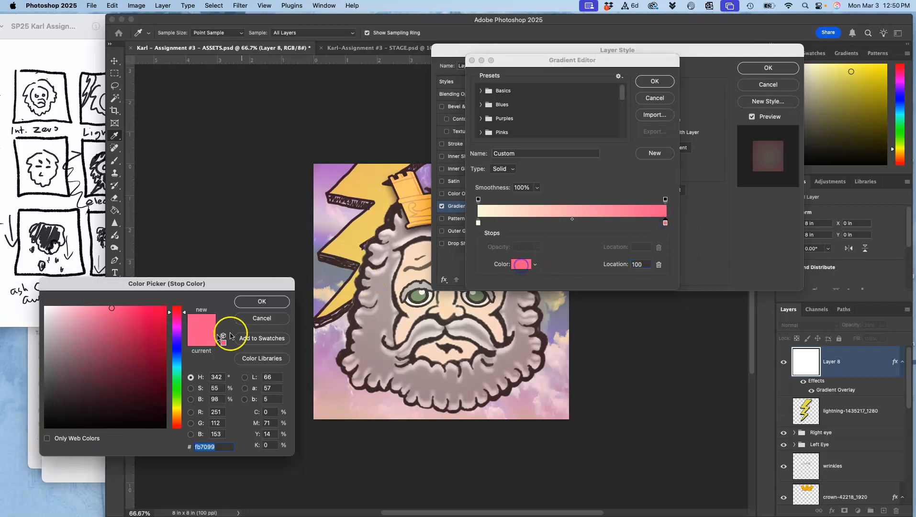
pyautogui.click(177, 418)
pyautogui.click(100, 330)
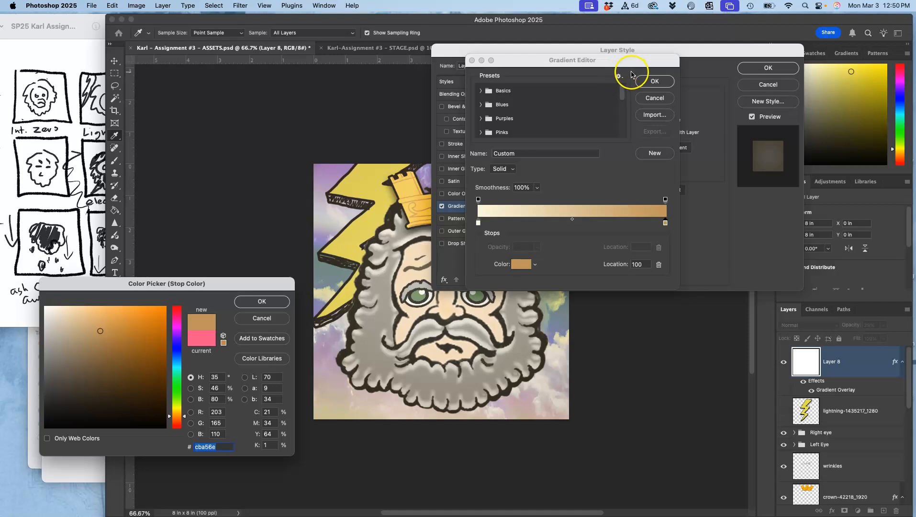
pyautogui.click(130, 314)
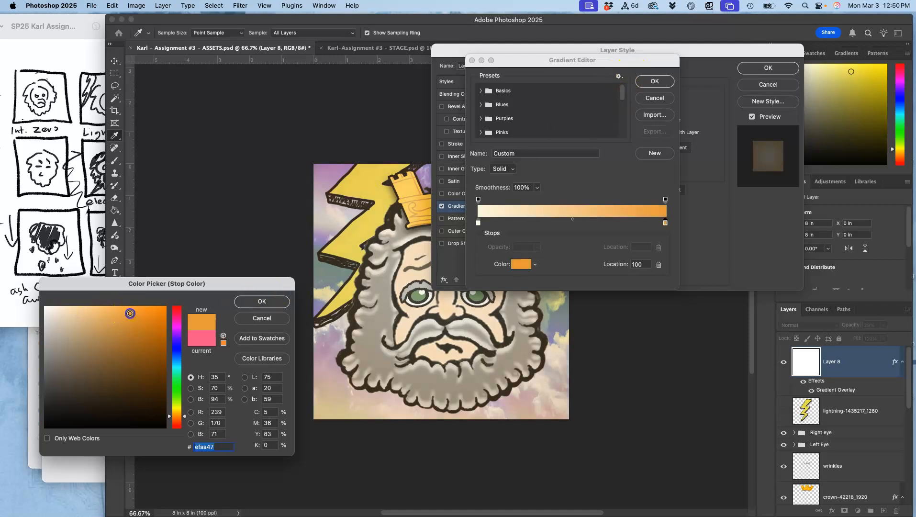
pyautogui.moveTo(130, 313); pyautogui.dragTo(122, 304)
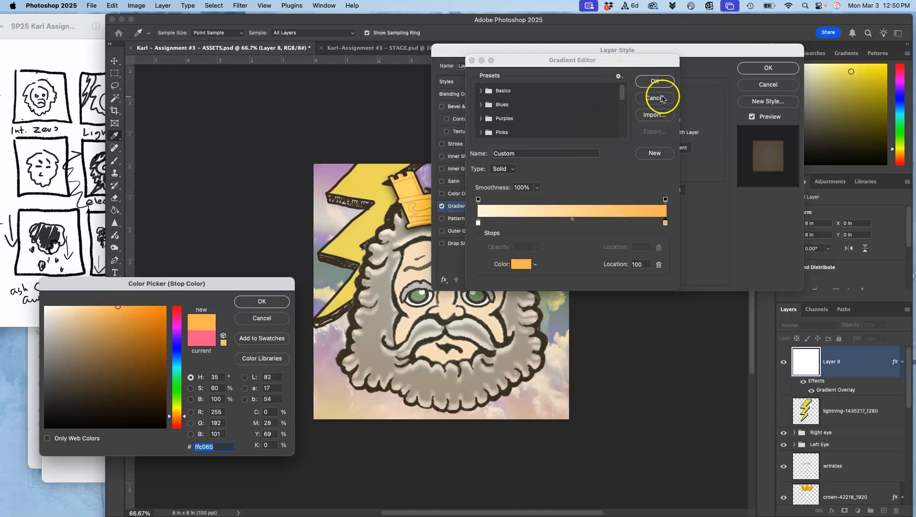
pyautogui.click(262, 301)
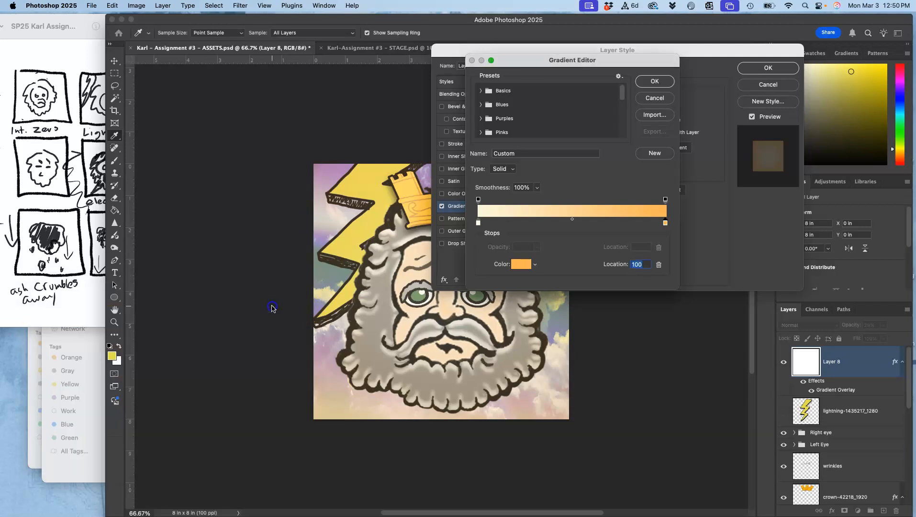
pyautogui.click(660, 82)
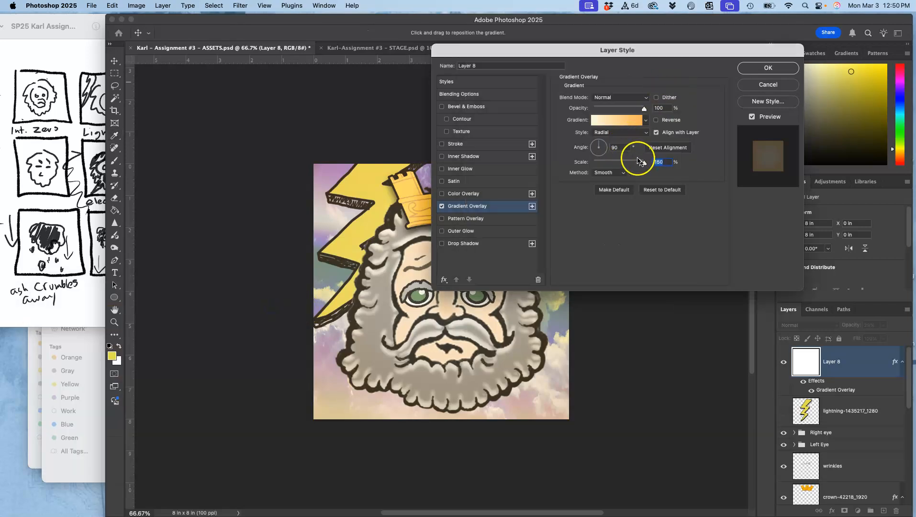
# Step: Try the Overlay blend mode on the gradient overlay and compare the image with the layer effects off and on
pyautogui.moveTo(645, 162); pyautogui.dragTo(690, 167)
pyautogui.moveTo(676, 58); pyautogui.dragTo(754, 154)
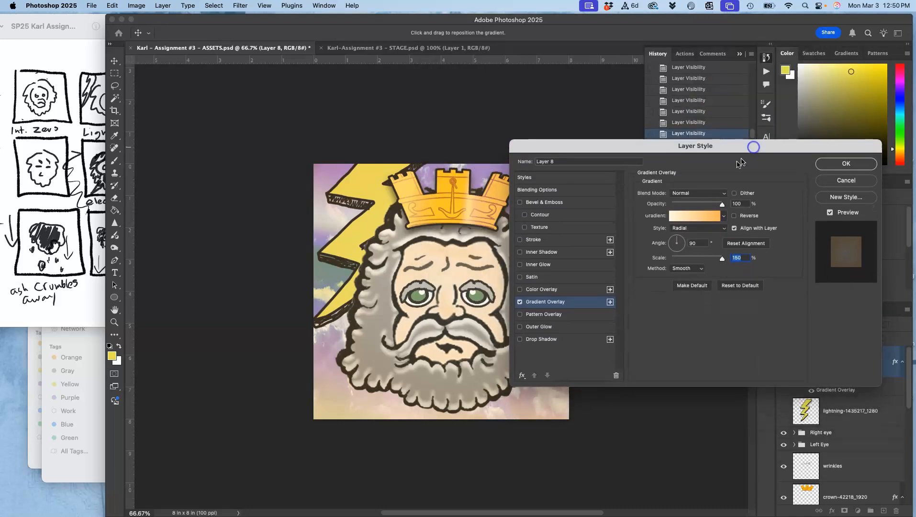
pyautogui.click(706, 196)
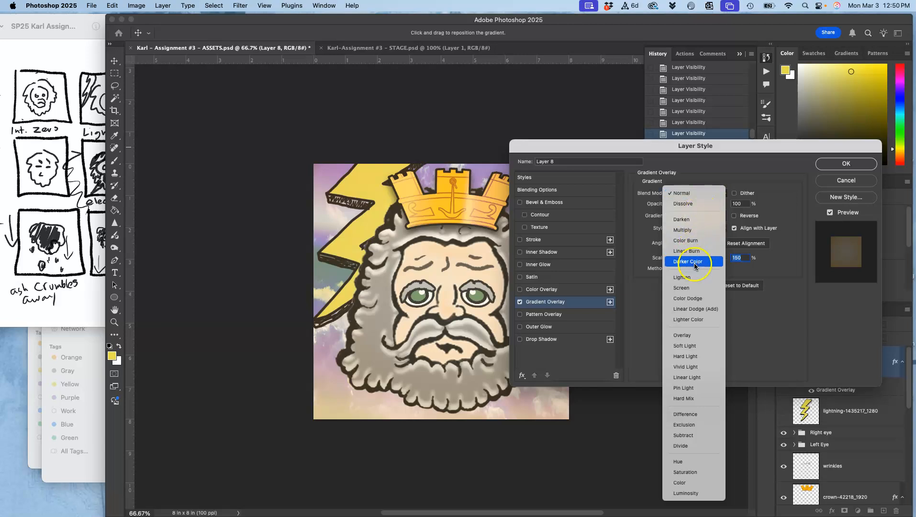
pyautogui.click(685, 337)
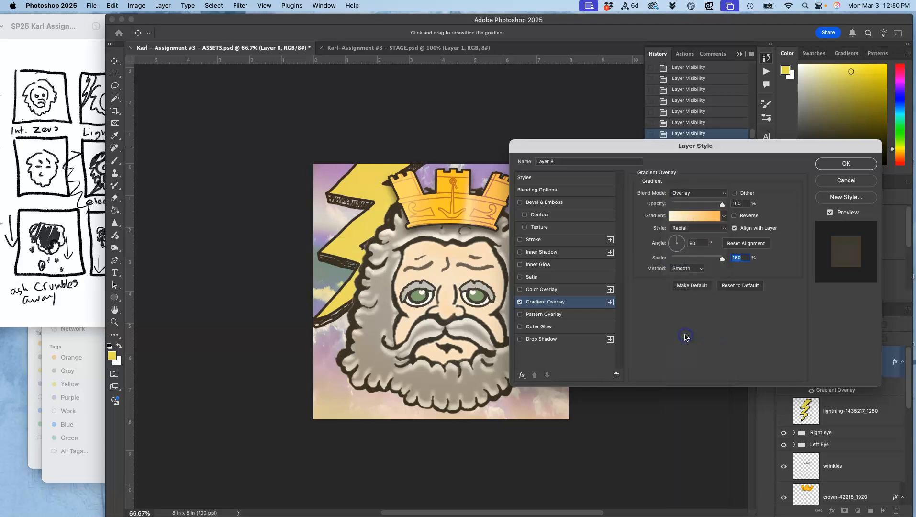
pyautogui.click(841, 164)
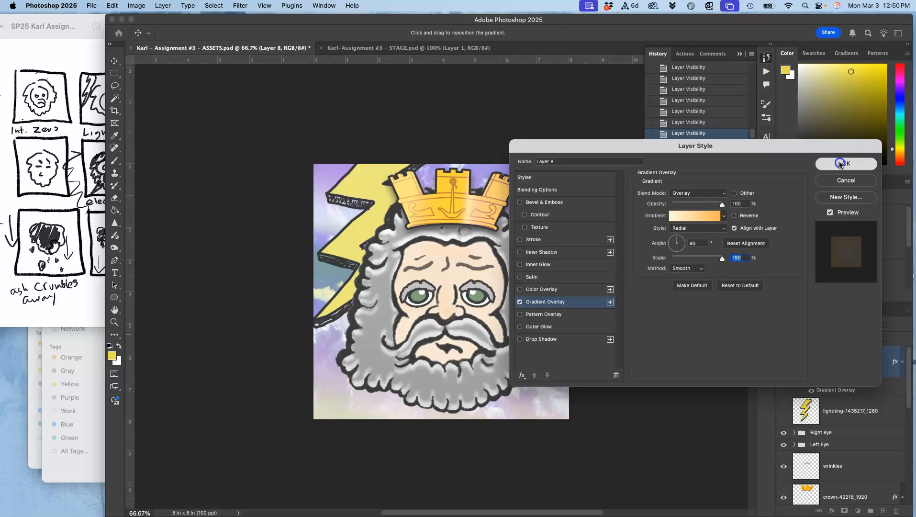
pyautogui.click(805, 380)
pyautogui.click(804, 381)
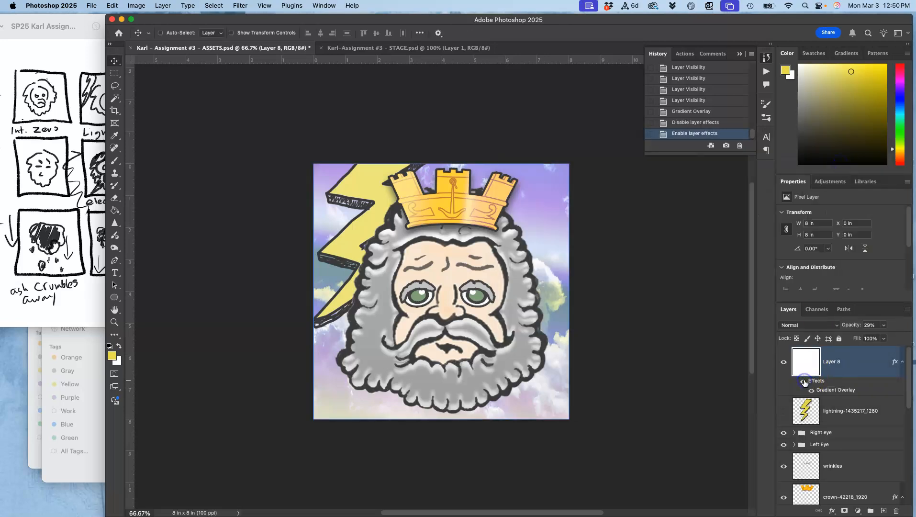
# Step: Try Pin Light on Layer 8's gradient overlay, then set its blend mode back to Normal and apply it
pyautogui.doubleClick(831, 390)
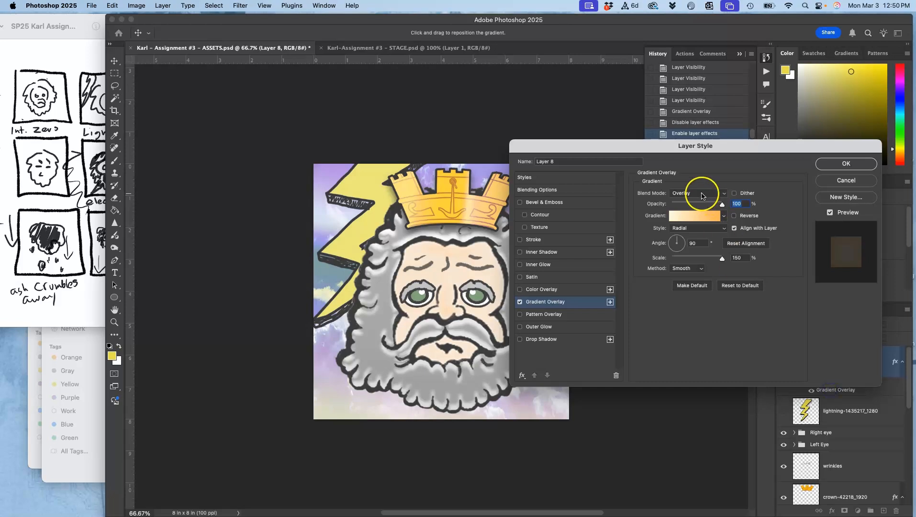
pyautogui.click(702, 193)
pyautogui.click(691, 245)
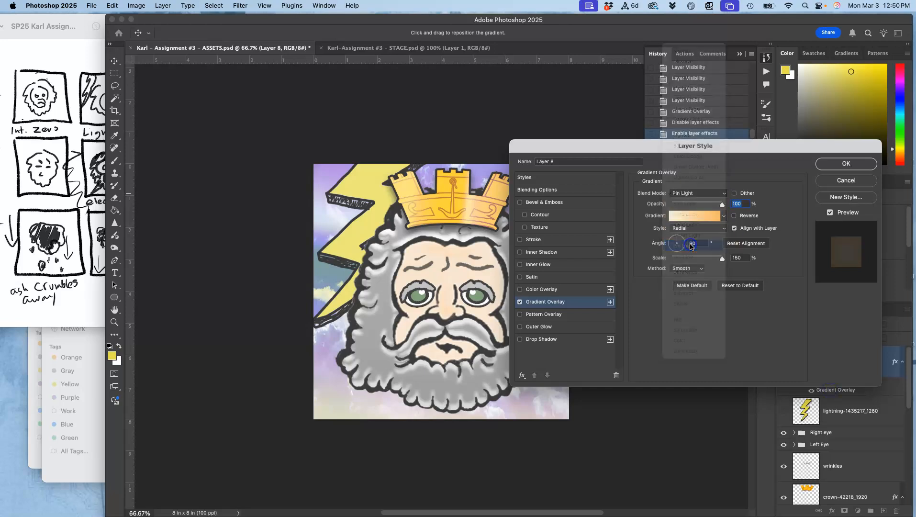
pyautogui.click(690, 199)
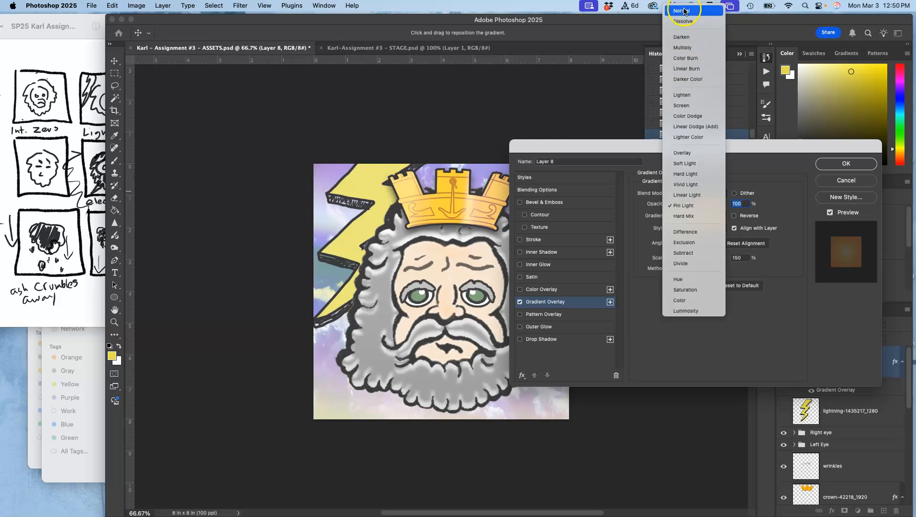
pyautogui.click(685, 12)
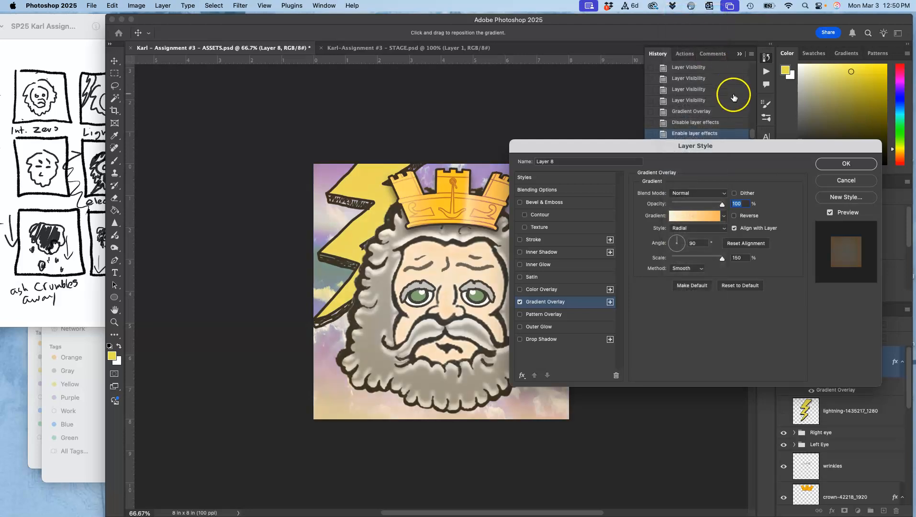
pyautogui.click(834, 163)
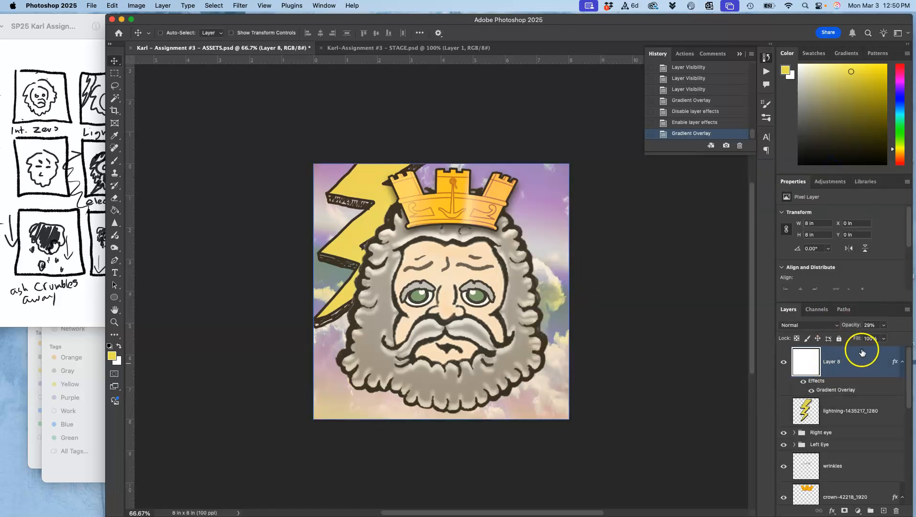
# Step: Lower Layer 8's opacity to 24% and move the cream stop of its overlay gradient to location 34
pyautogui.click(884, 325)
pyautogui.moveTo(876, 339); pyautogui.dragTo(890, 339)
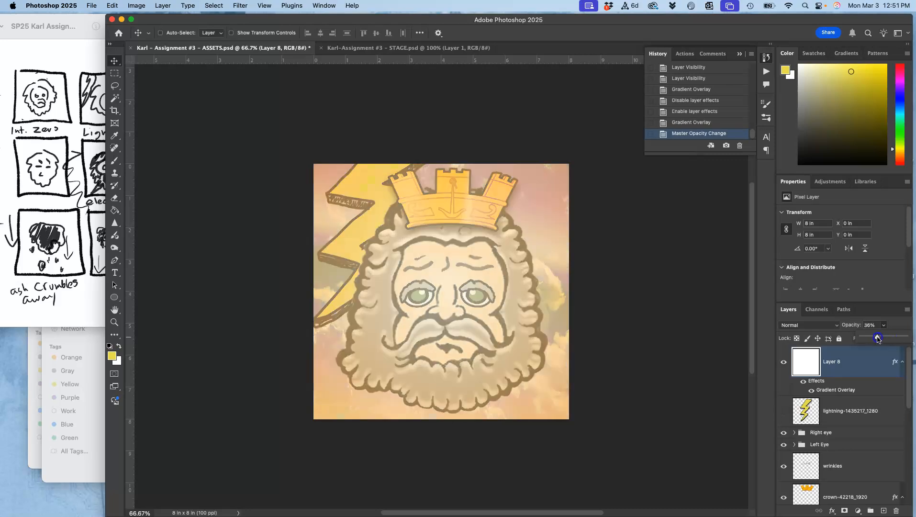
pyautogui.doubleClick(841, 390)
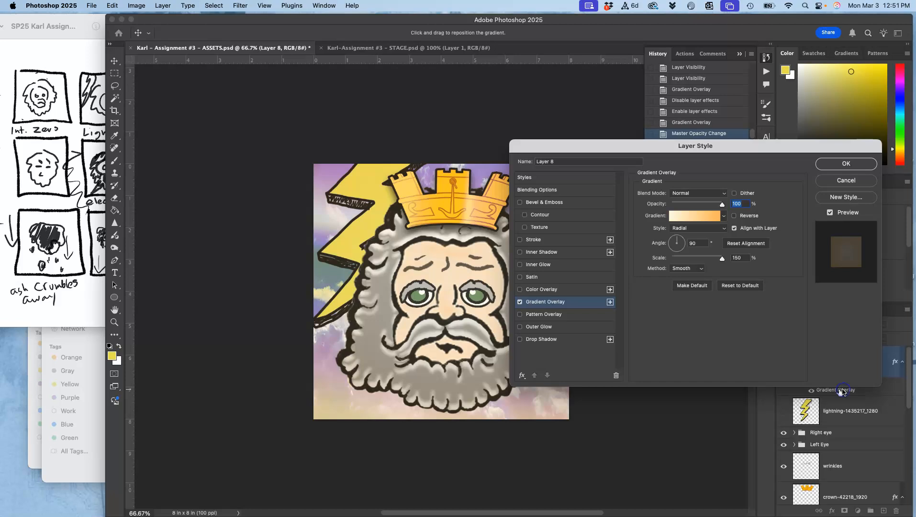
pyautogui.click(694, 215)
pyautogui.click(503, 223)
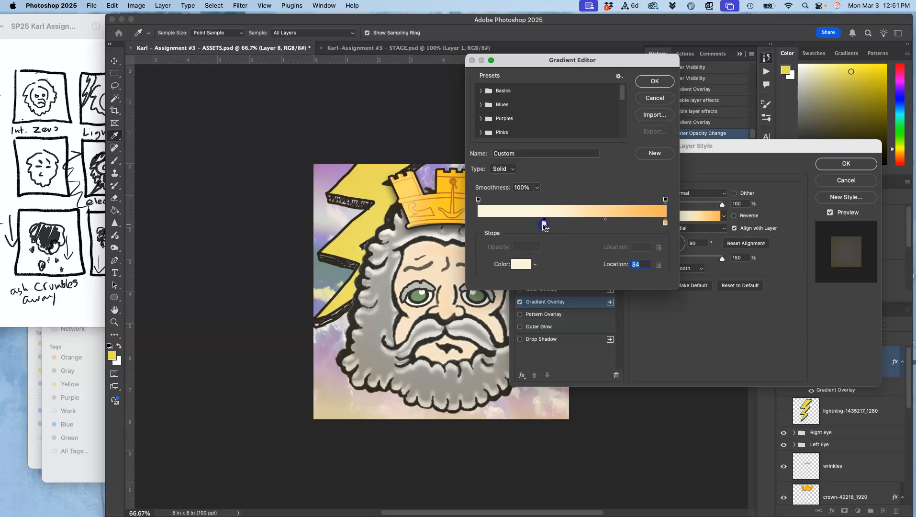
pyautogui.click(654, 81)
pyautogui.click(825, 165)
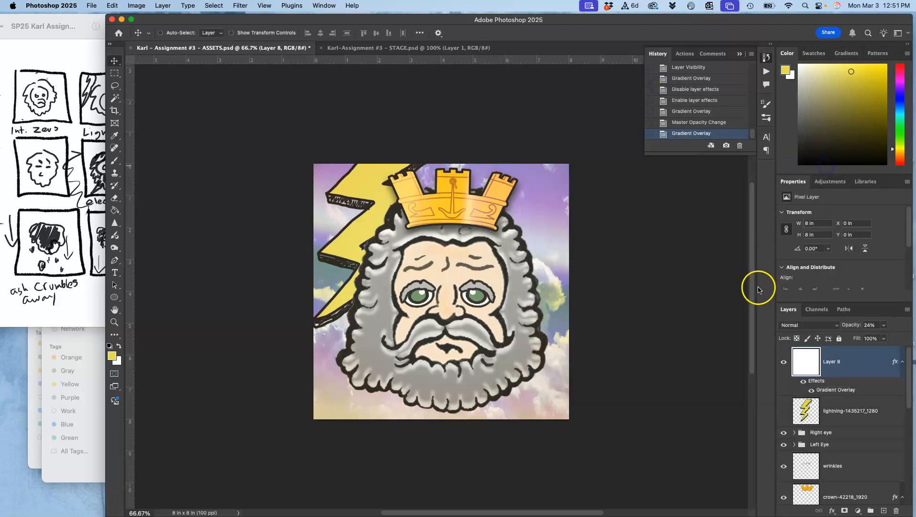
# Step: Compare the artwork with Layer 8's gradient flash hidden and shown, leaving the layer visible
pyautogui.click(784, 365)
pyautogui.click(784, 365)
pyautogui.click(784, 366)
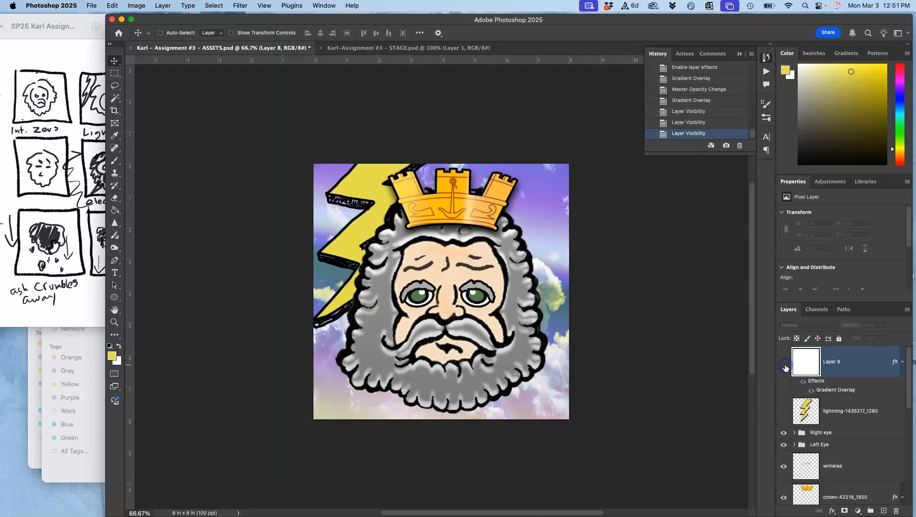
pyautogui.click(784, 365)
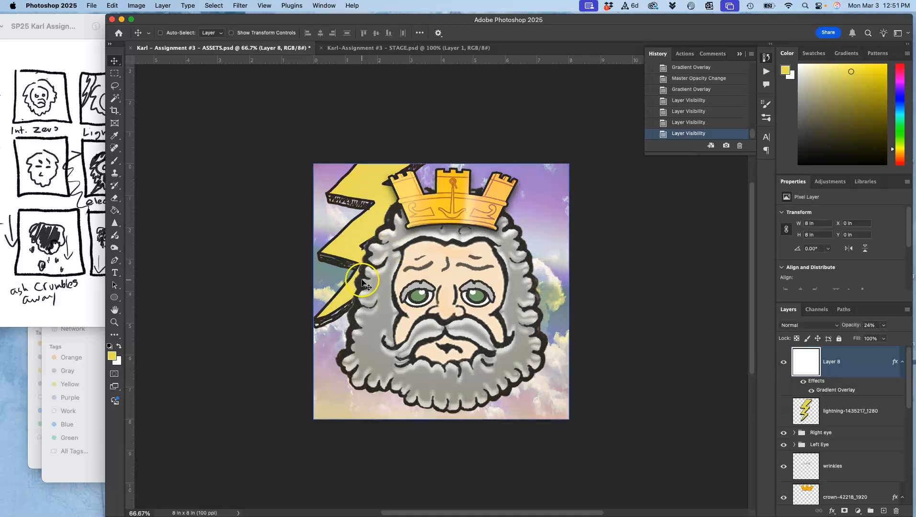
pyautogui.click(782, 362)
pyautogui.click(782, 362)
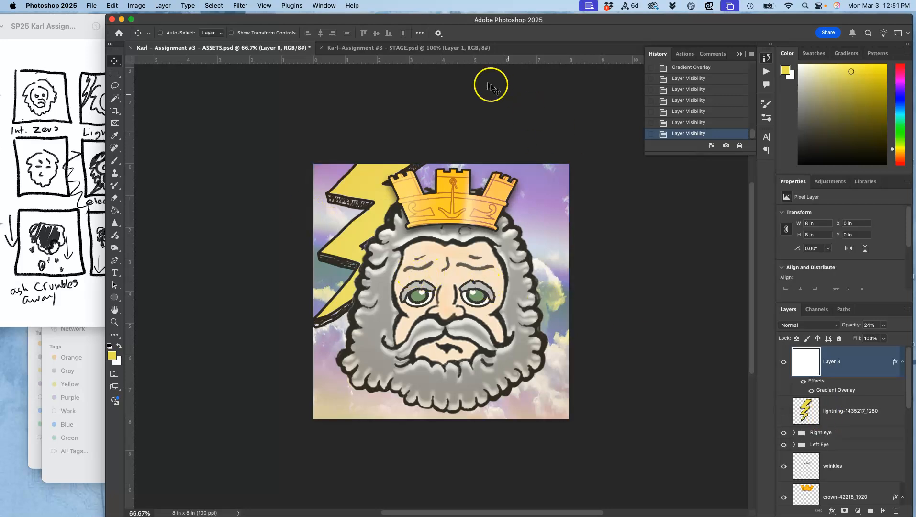
# Step: Compare the flash composition in ASSETS with the base frame in STAGE at matching zoom, and check the storyboard sketch
pyautogui.click(435, 49)
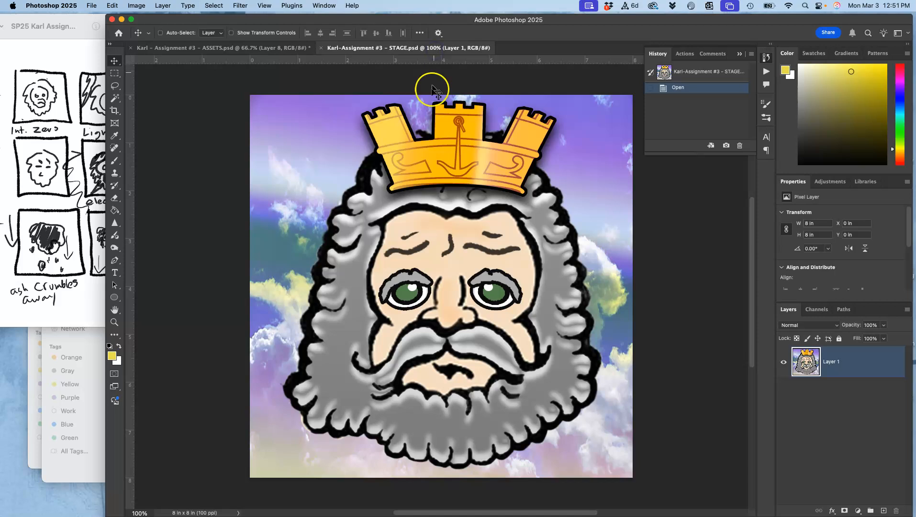
pyautogui.press('super+0')
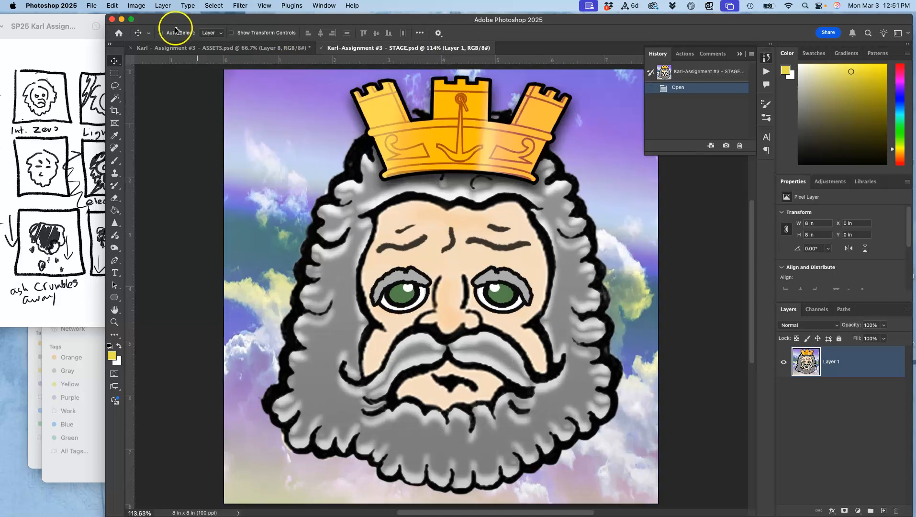
pyautogui.click(195, 48)
pyautogui.press('super+0')
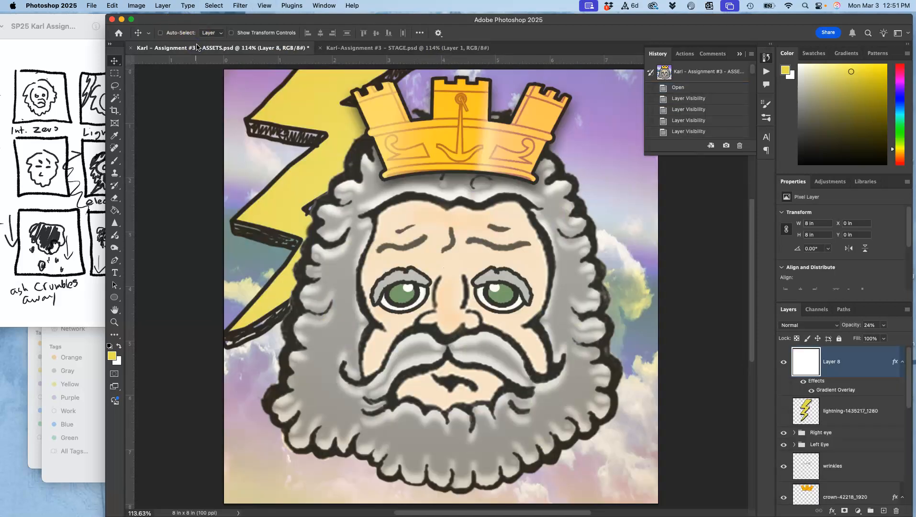
pyautogui.click(387, 48)
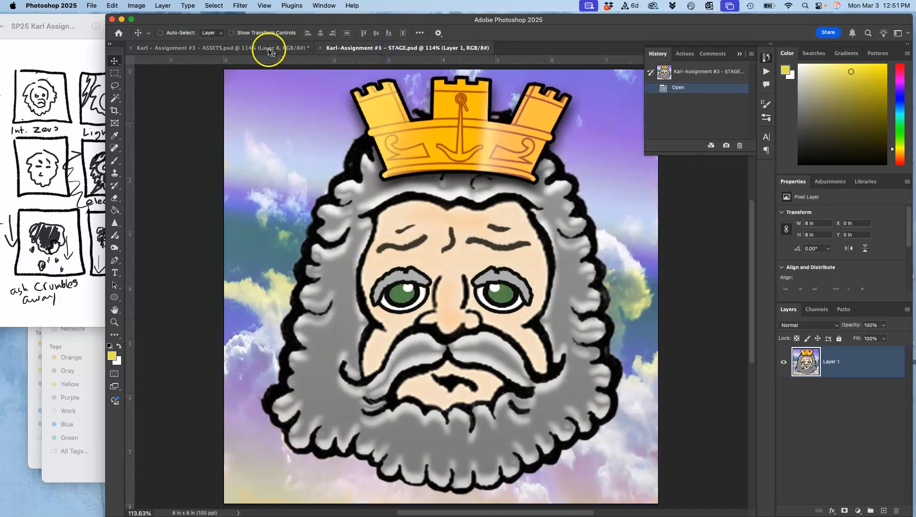
pyautogui.click(245, 49)
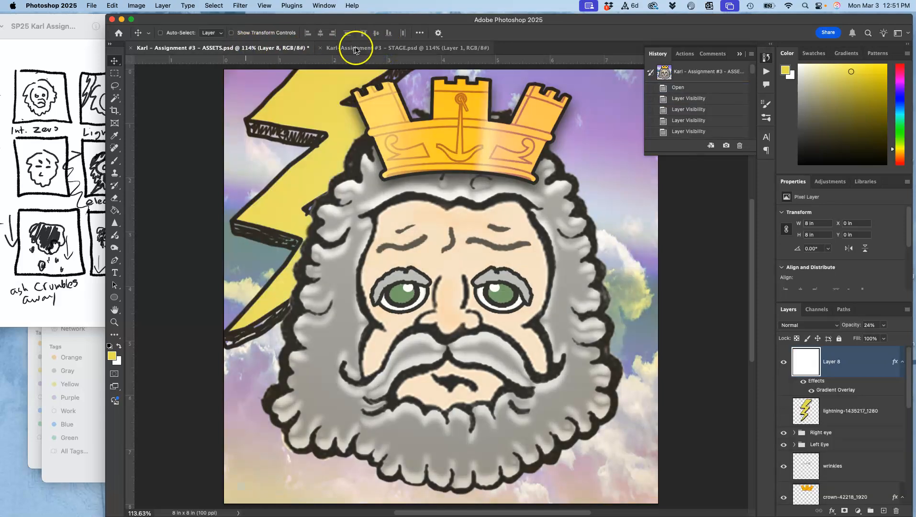
pyautogui.click(379, 48)
pyautogui.click(226, 49)
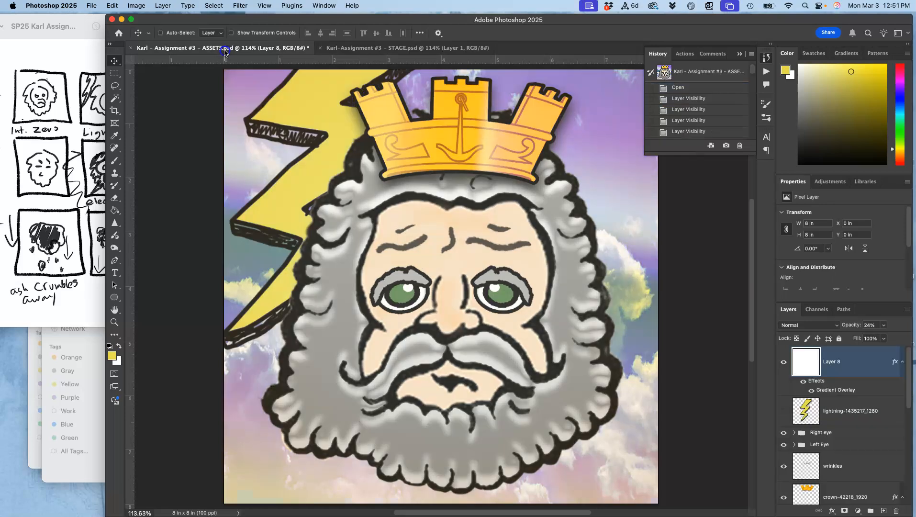
pyautogui.click(66, 97)
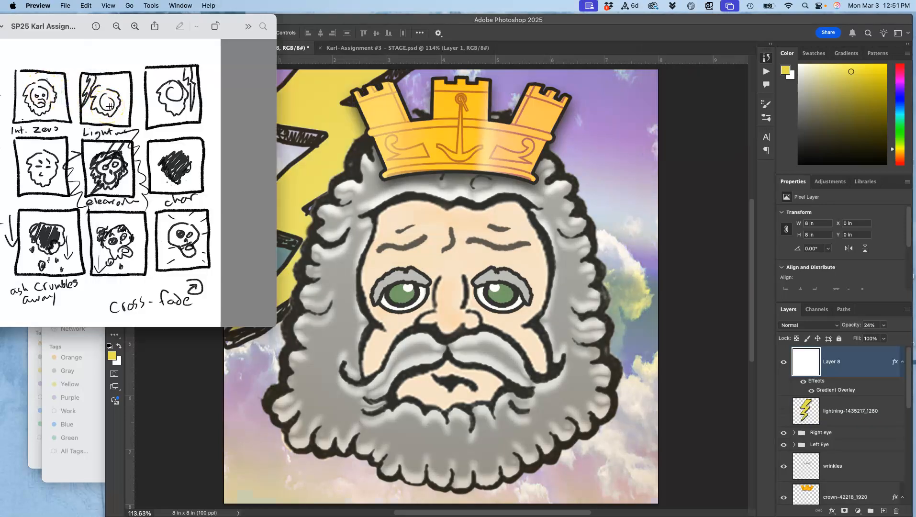
pyautogui.click(690, 139)
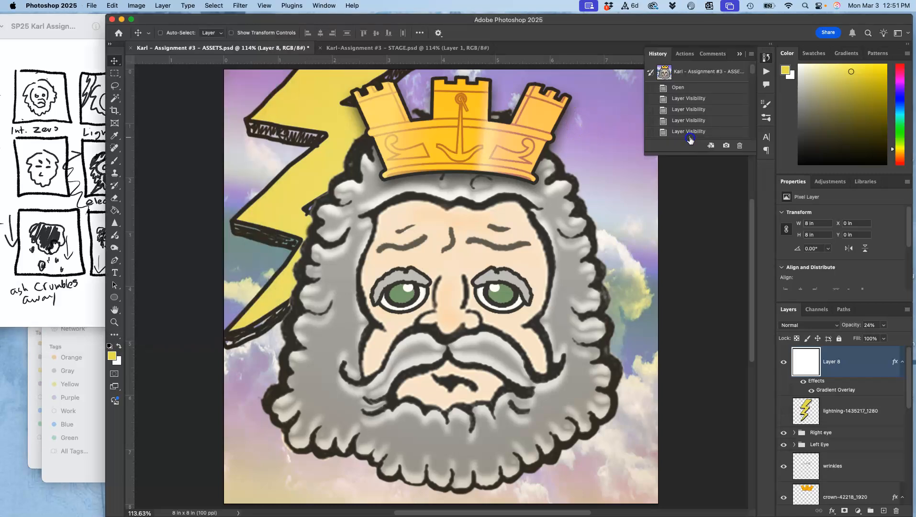
# Step: Stamp the visible ASSETS layers into one merged layer and copy its full canvas into STAGE as a new layer
pyautogui.click(163, 6)
pyautogui.click(181, 357)
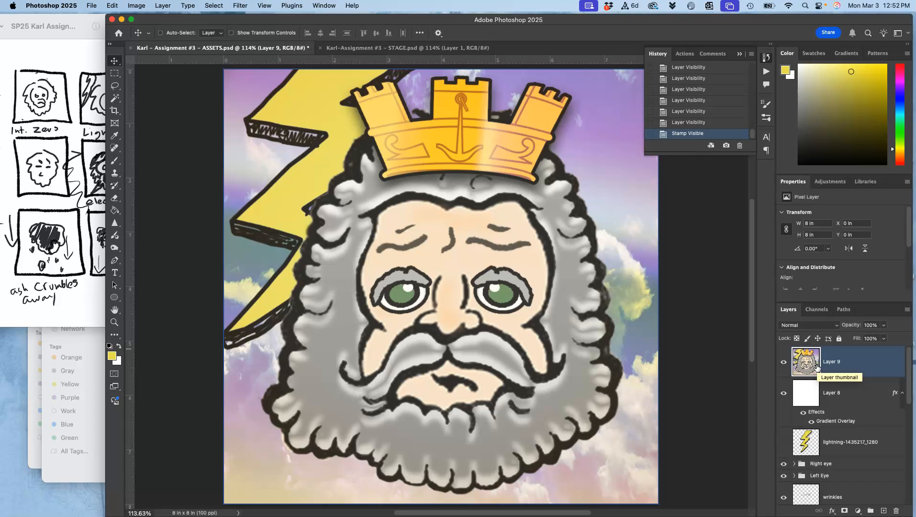
pyautogui.press('super+a')
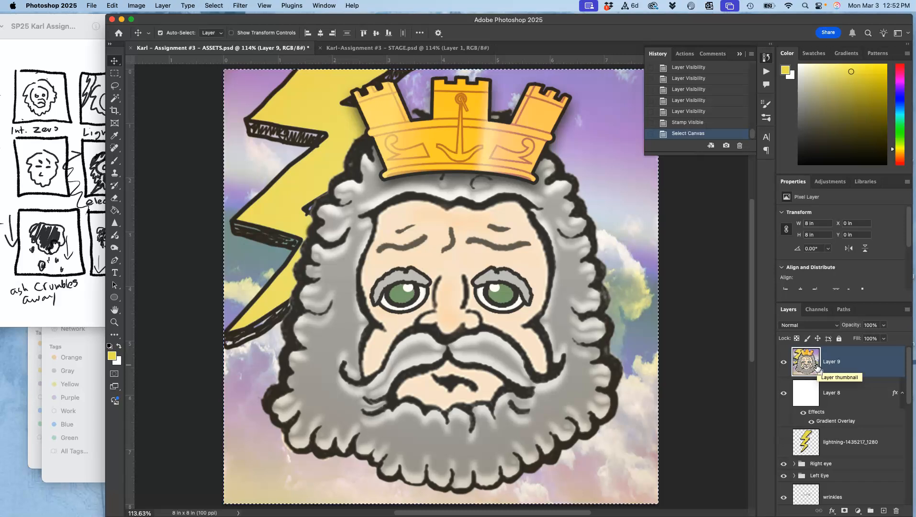
pyautogui.click(421, 48)
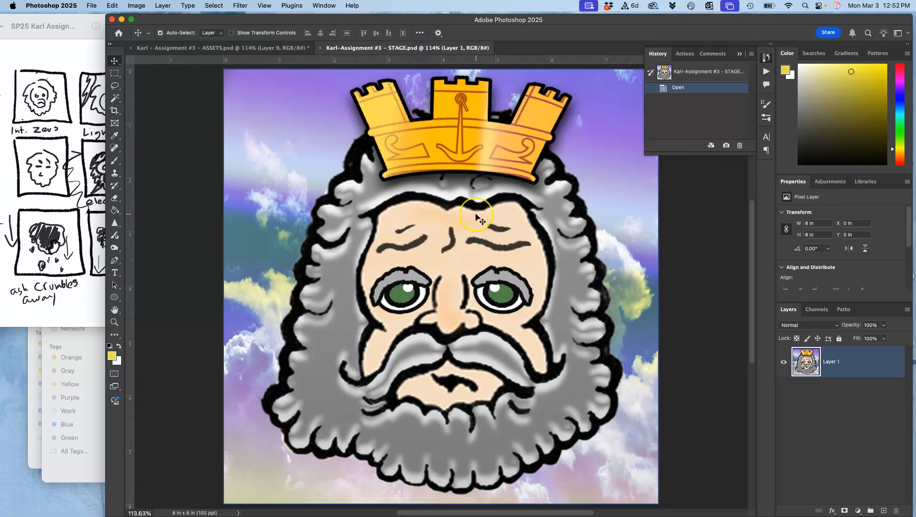
pyautogui.press('super+v')
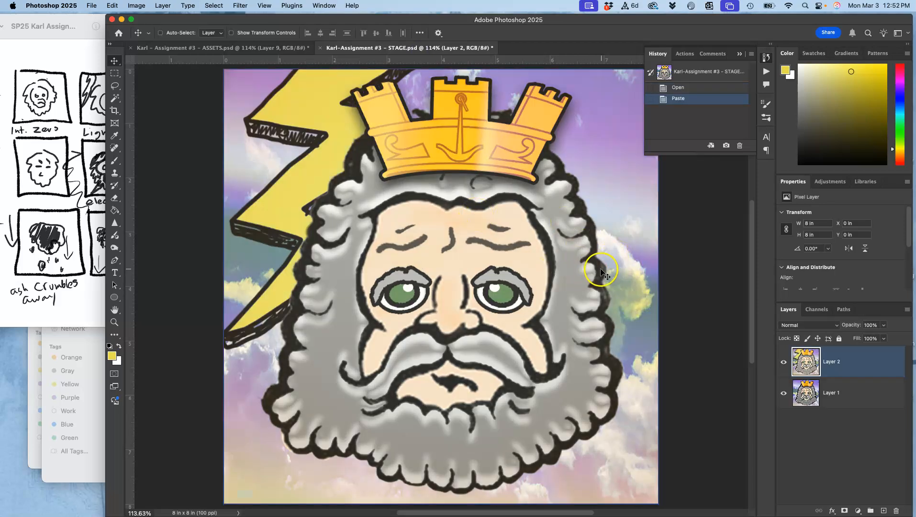
# Step: Preview the lightning strike in STAGE by switching Layer 2's visibility off and on over Layer 1
pyautogui.click(784, 363)
pyautogui.click(784, 365)
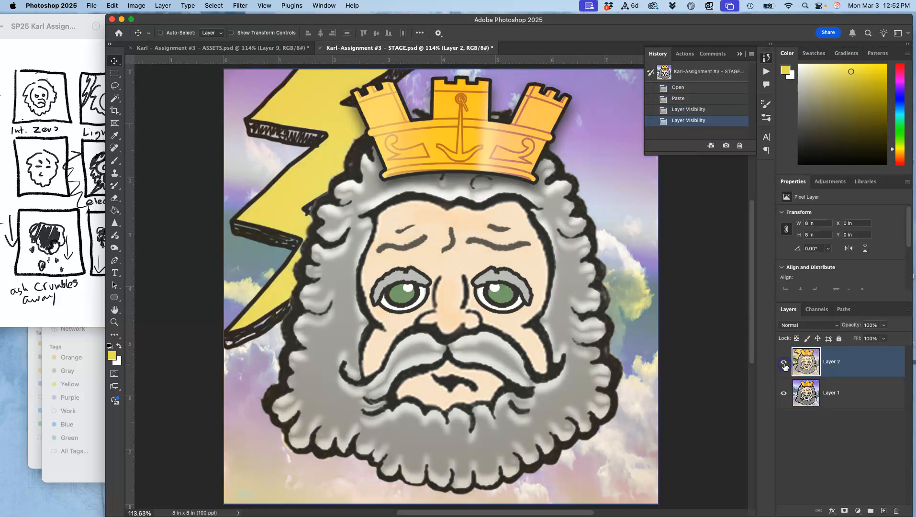
pyautogui.click(784, 364)
pyautogui.click(784, 365)
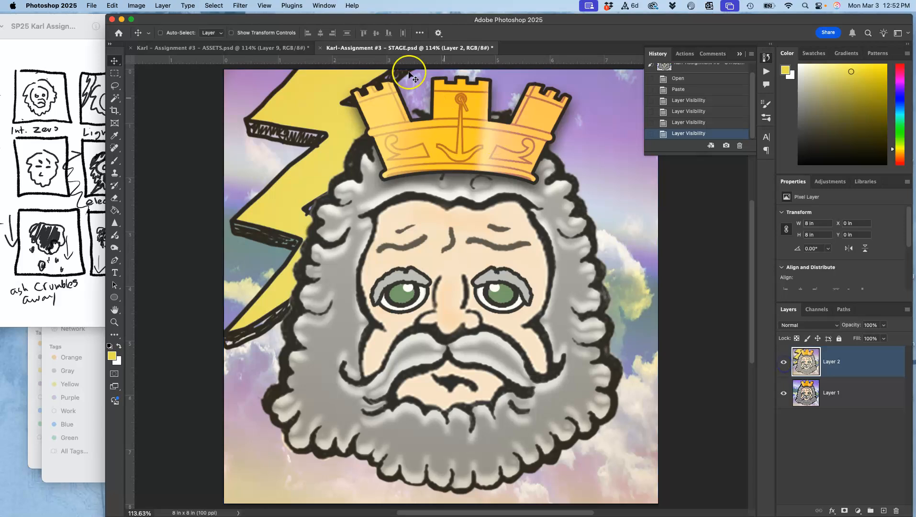
# Step: Deselect the canvas in ASSETS and delete the stamped merged Layer 9
pyautogui.click(286, 48)
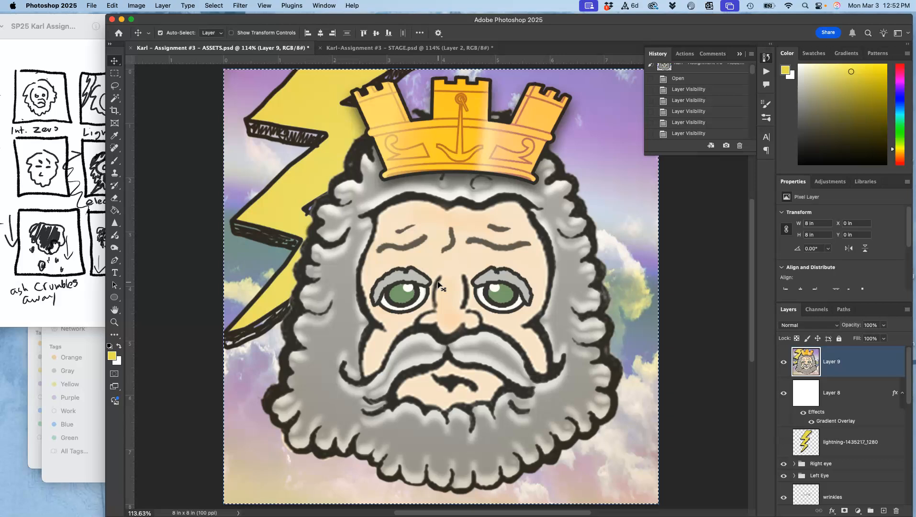
pyautogui.press('super+d')
pyautogui.press('BackSpace')
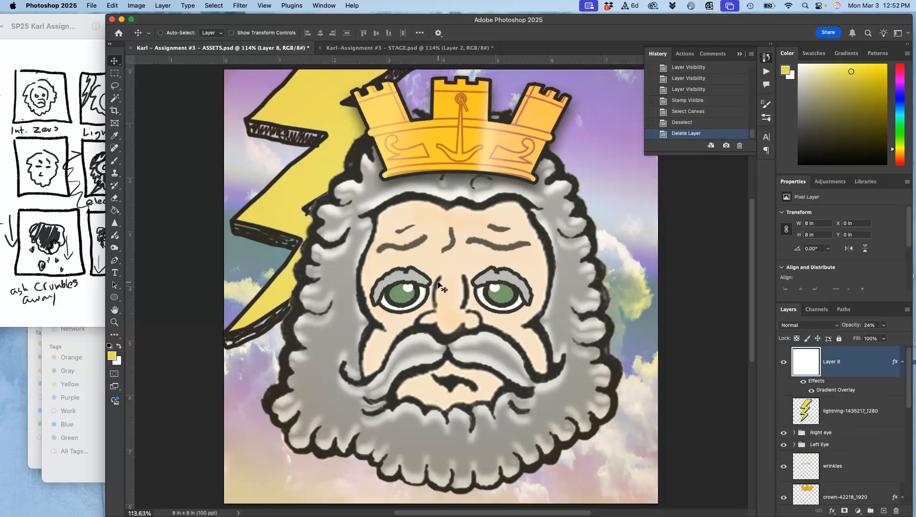
# Step: Hide the Layer 8 gradient flash and the lightning-1435217_1280 copy layer in ASSETS
pyautogui.click(784, 364)
pyautogui.scroll(-5, 787, 402)
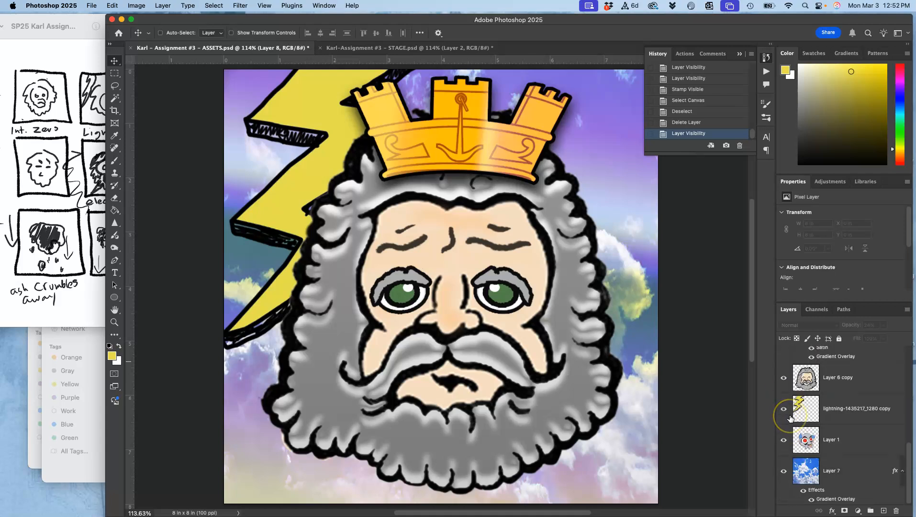
pyautogui.click(789, 414)
pyautogui.click(784, 409)
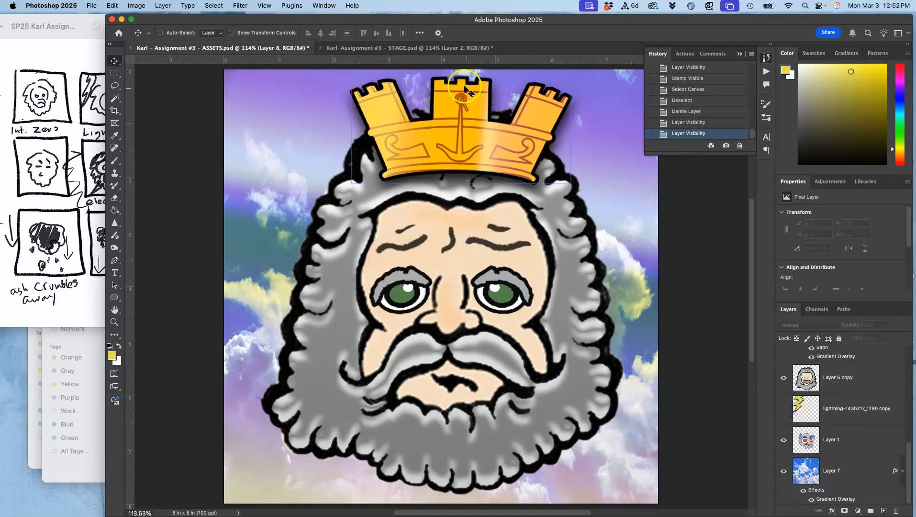
# Step: Return to STAGE and compare the two animation frames by repeatedly hiding and showing Layer 2
pyautogui.click(432, 48)
pyautogui.click(784, 362)
pyautogui.click(784, 362)
pyautogui.click(784, 363)
pyautogui.click(784, 362)
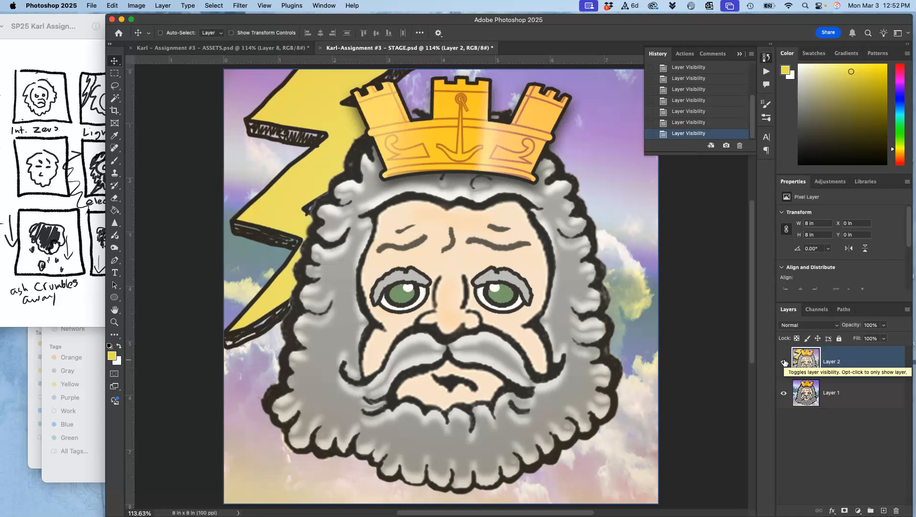
# Step: Check the storyboard sketch in Preview and save the STAGE document
pyautogui.click(54, 149)
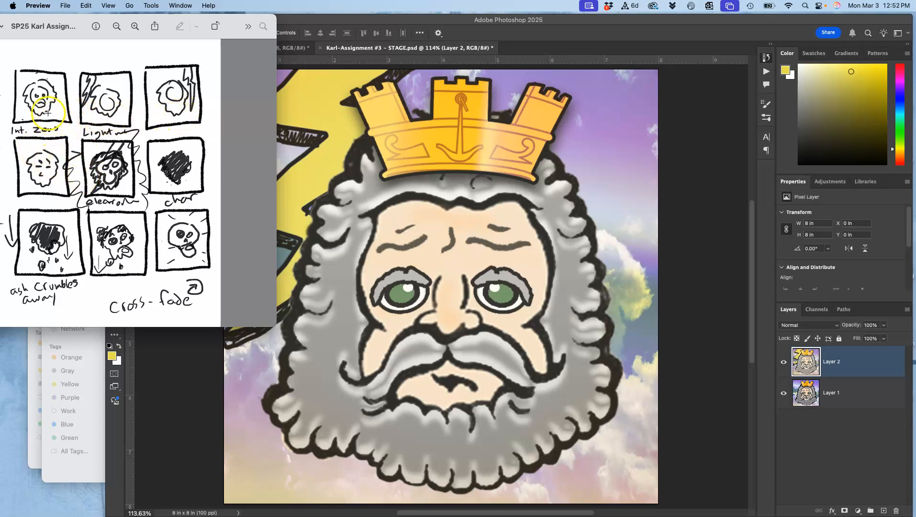
pyautogui.click(317, 197)
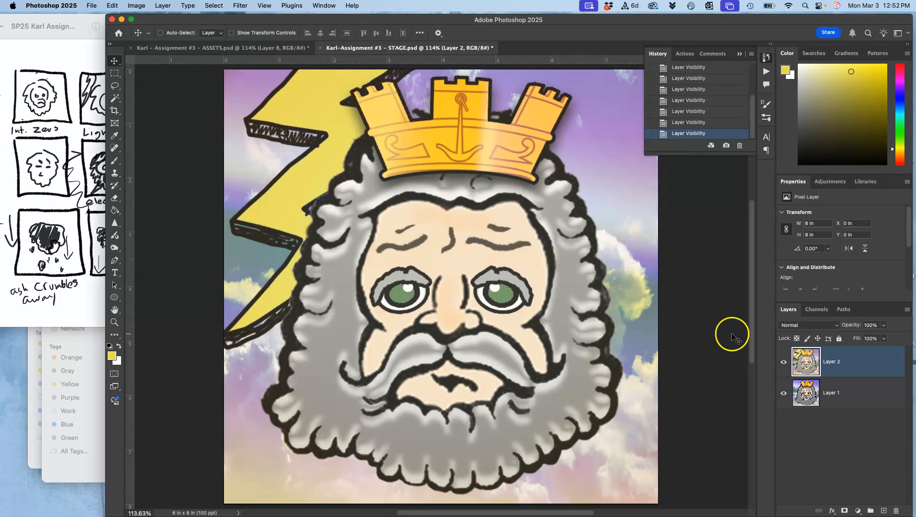
pyautogui.press('super+s')
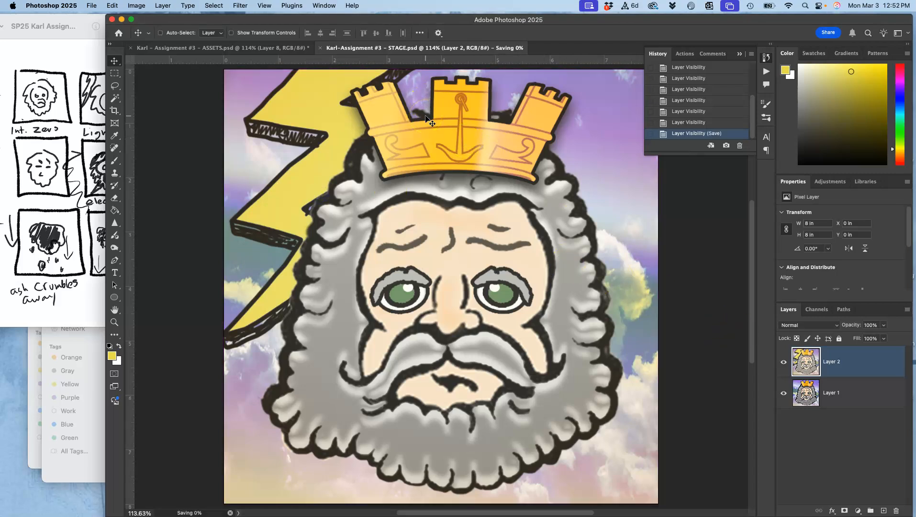